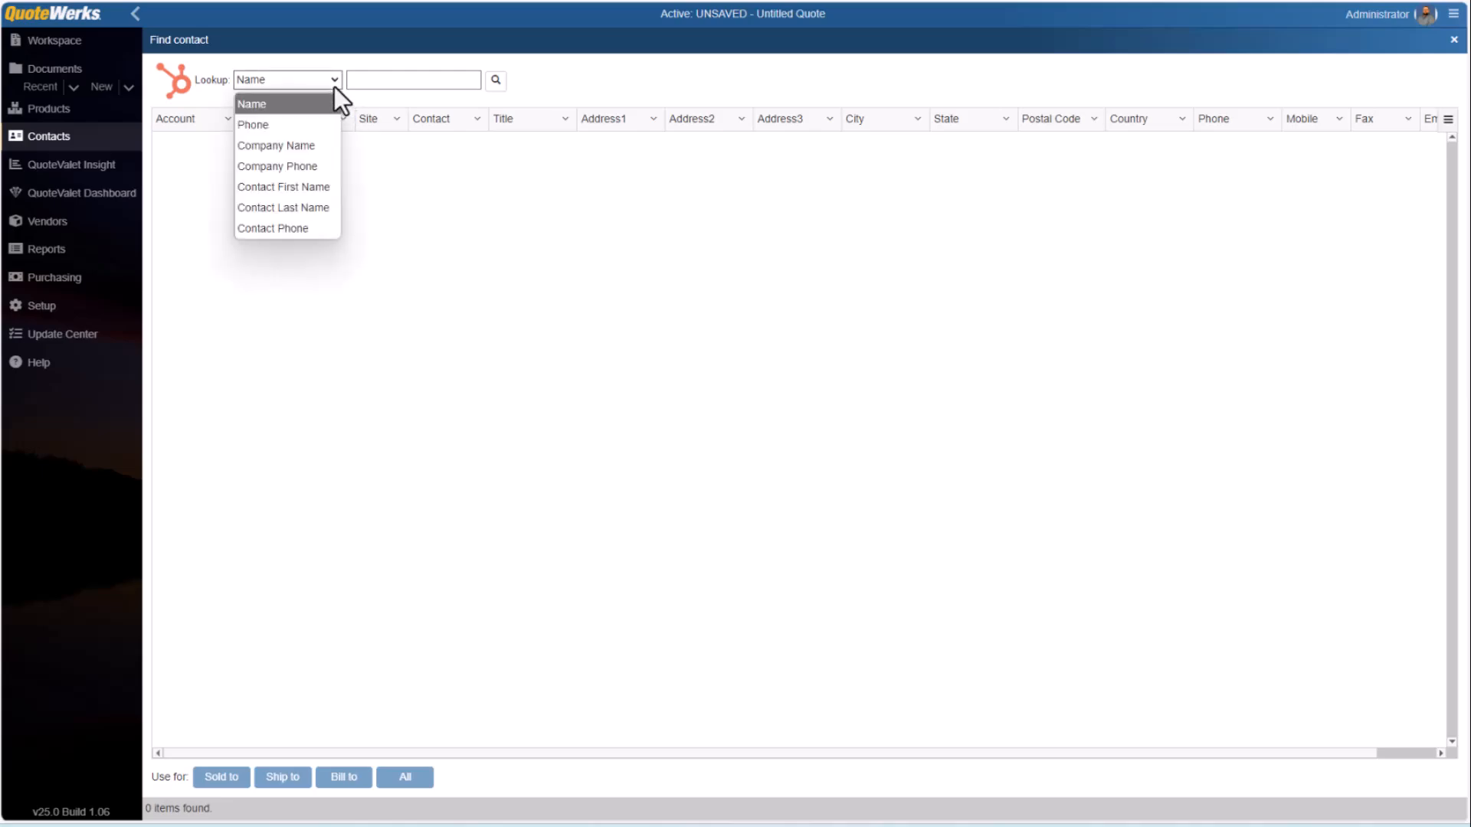
Step: Look up contacts by the name "aspire" and use the Training Evangelist contact for Sold to, Ship to and Bill to
{"action": "left_click", "coordinate": [334, 86]}
{"action": "left_click", "coordinate": [366, 79]}
{"action": "type", "text": "aspire"}
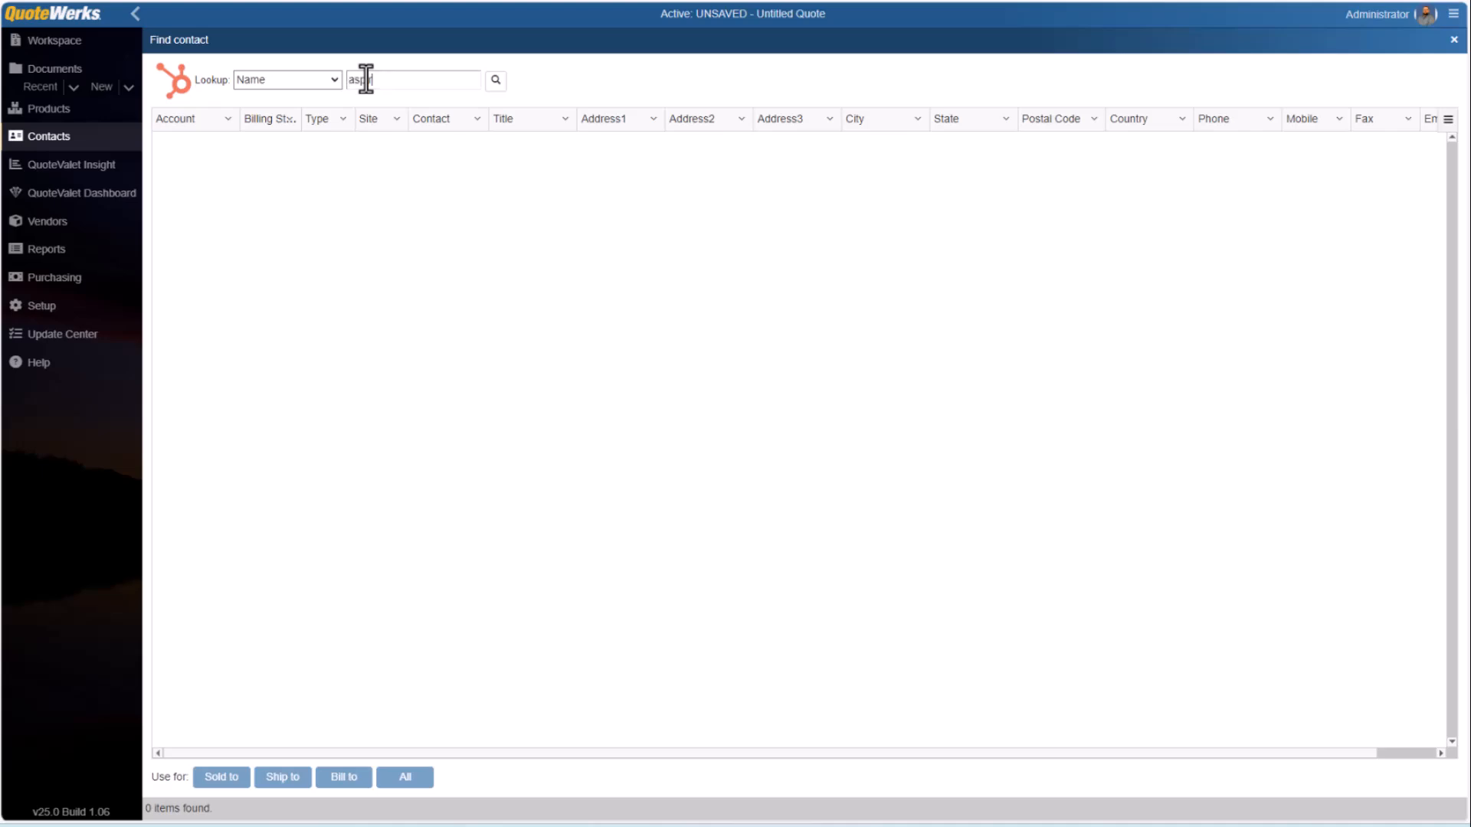
{"action": "key", "text": "Return"}
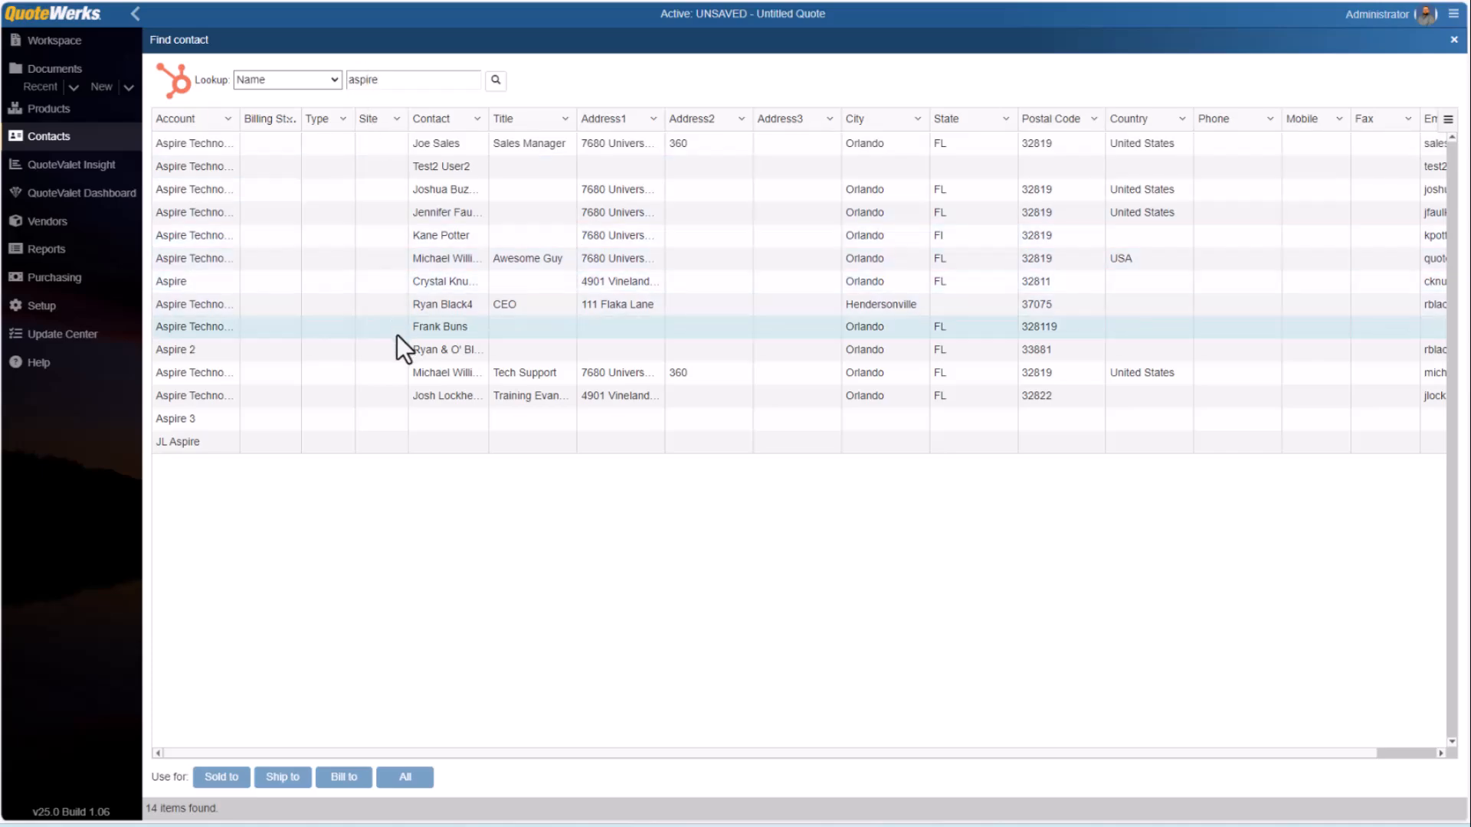
{"action": "left_click", "coordinate": [407, 403]}
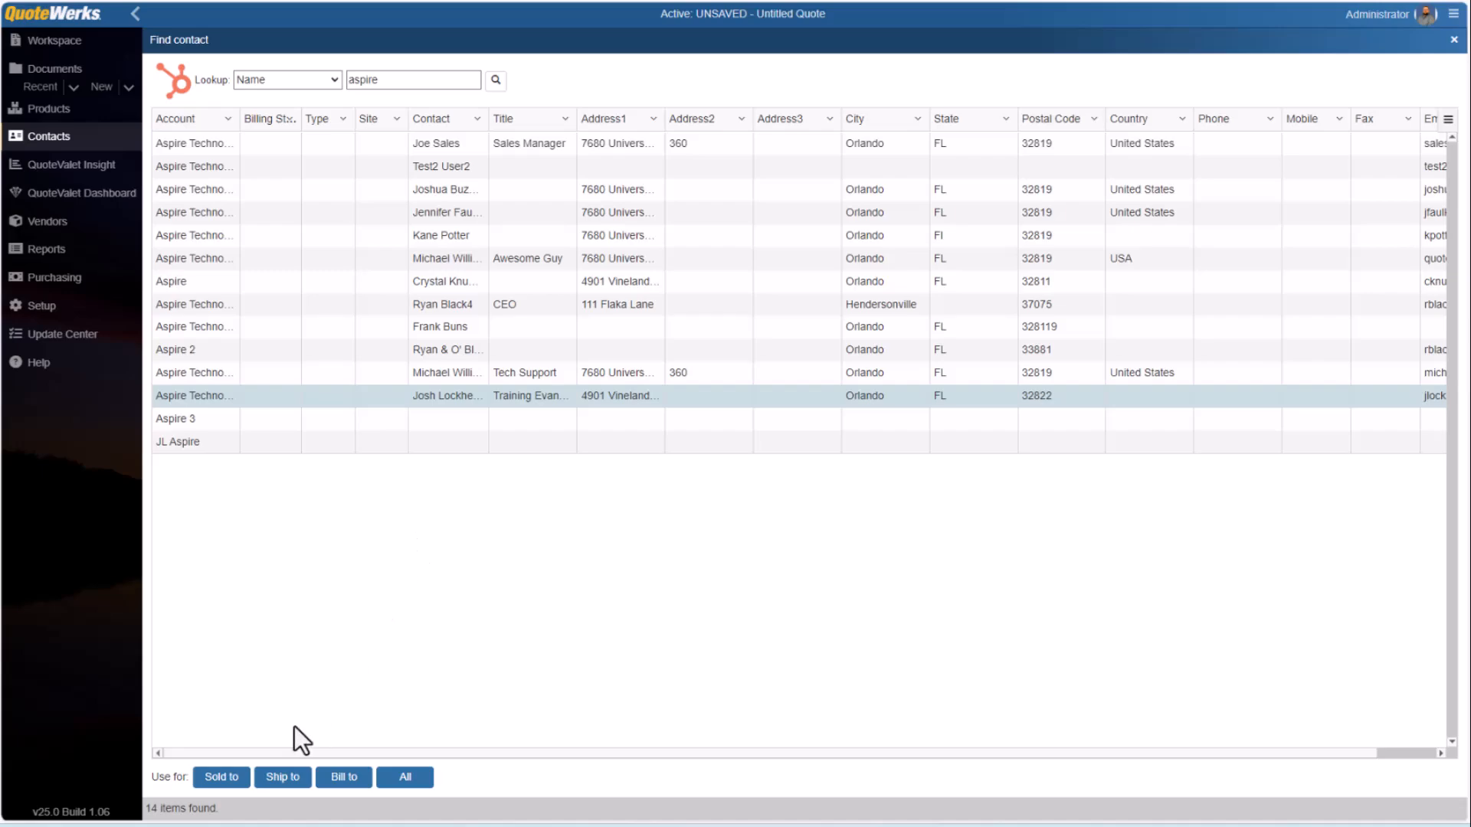
{"action": "left_click", "coordinate": [405, 777]}
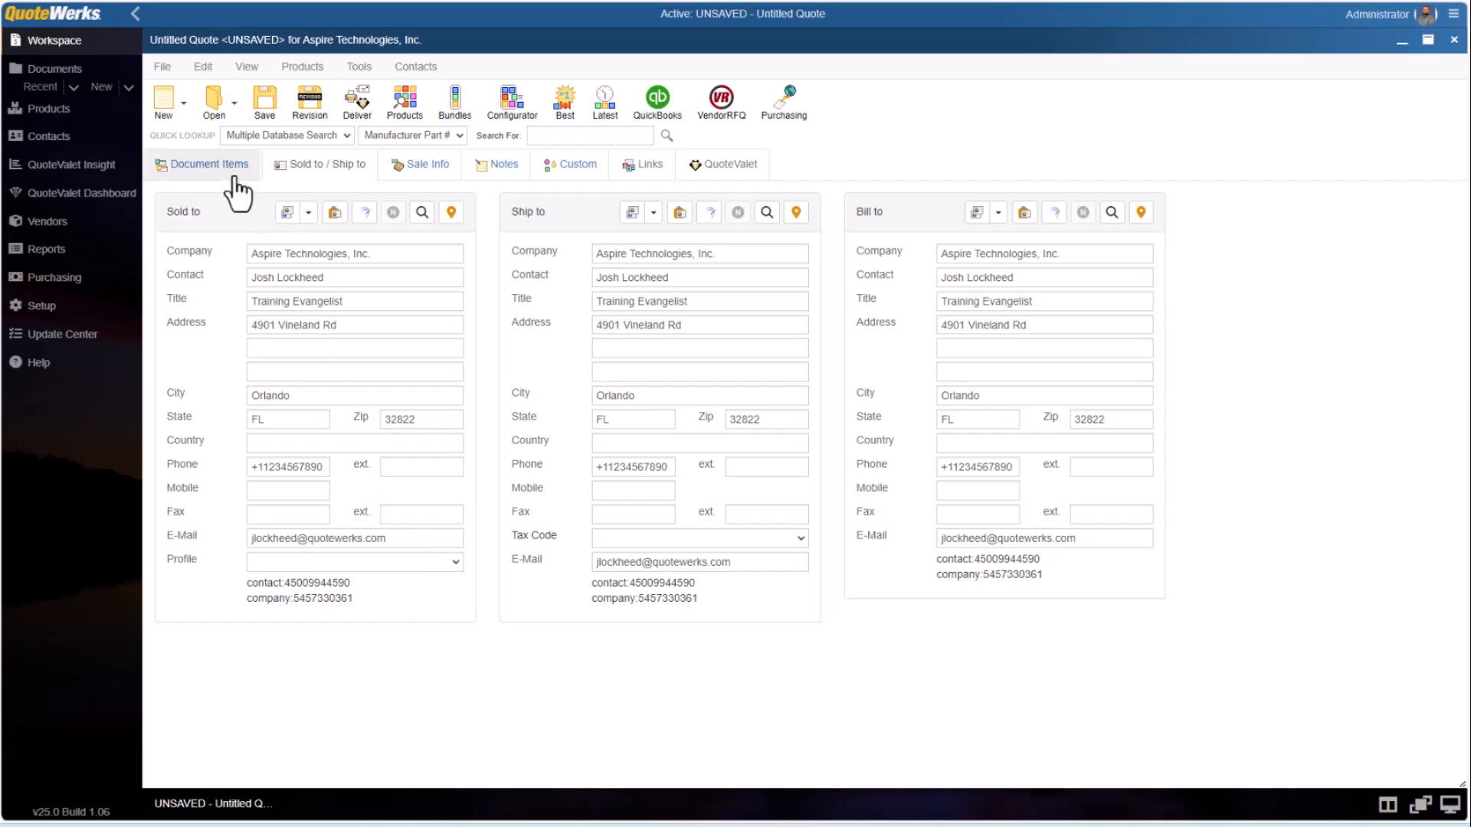
Step: Insert a section header named "Products" above the blank line in the quote's document items
{"action": "left_click", "coordinate": [218, 164]}
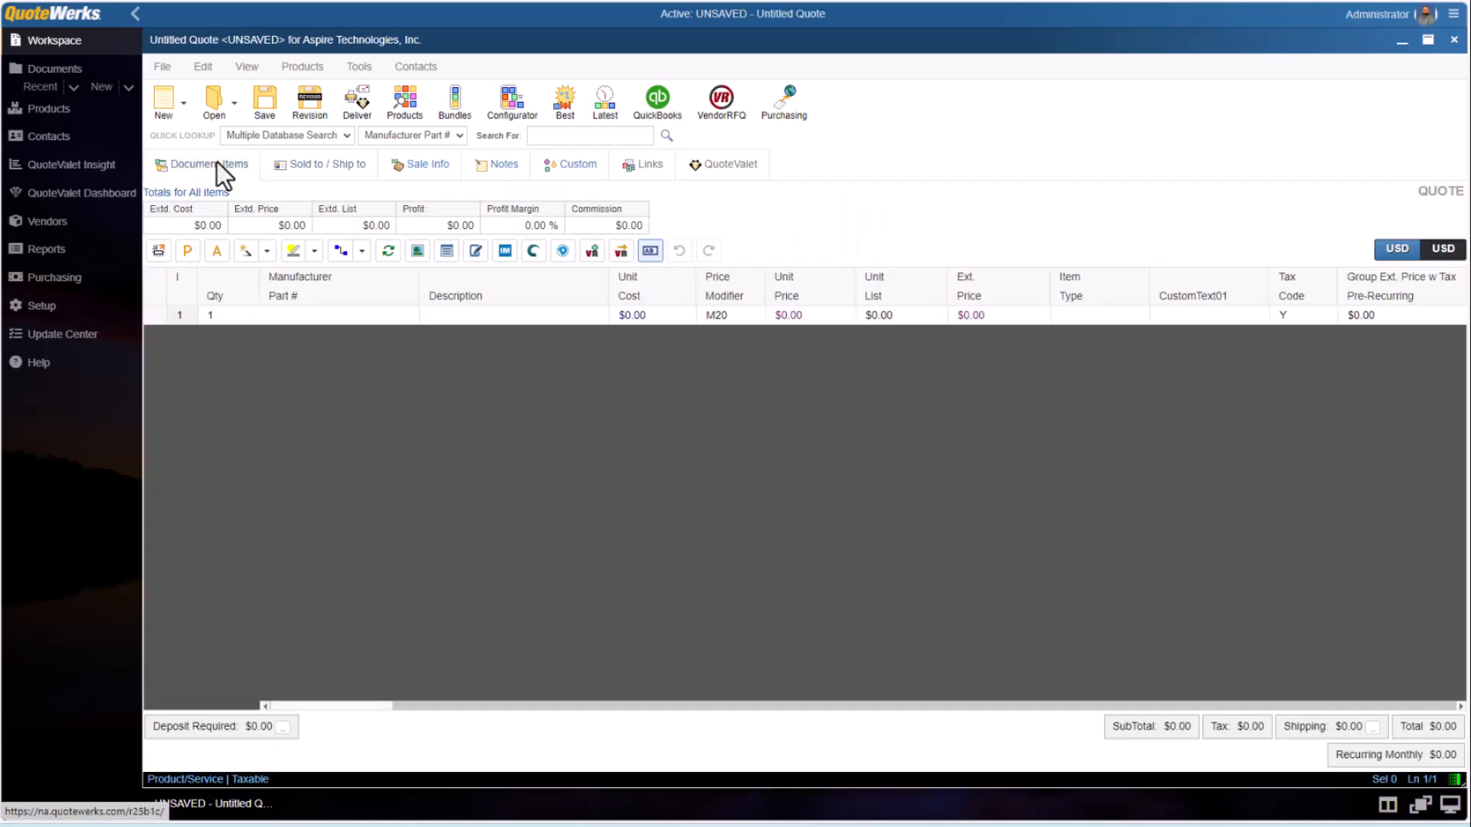
{"action": "left_click", "coordinate": [158, 316]}
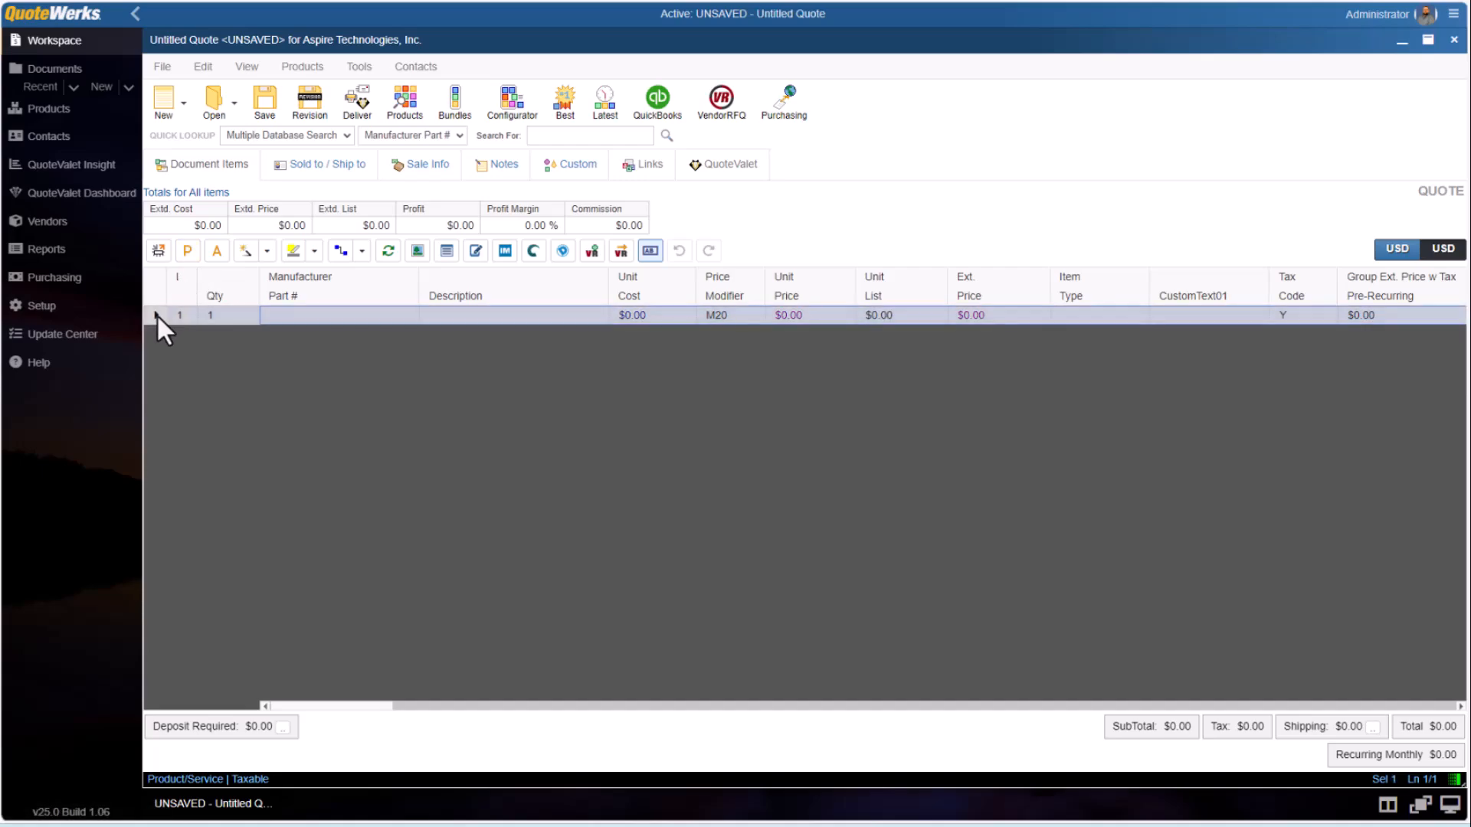
{"action": "right_click", "coordinate": [157, 315]}
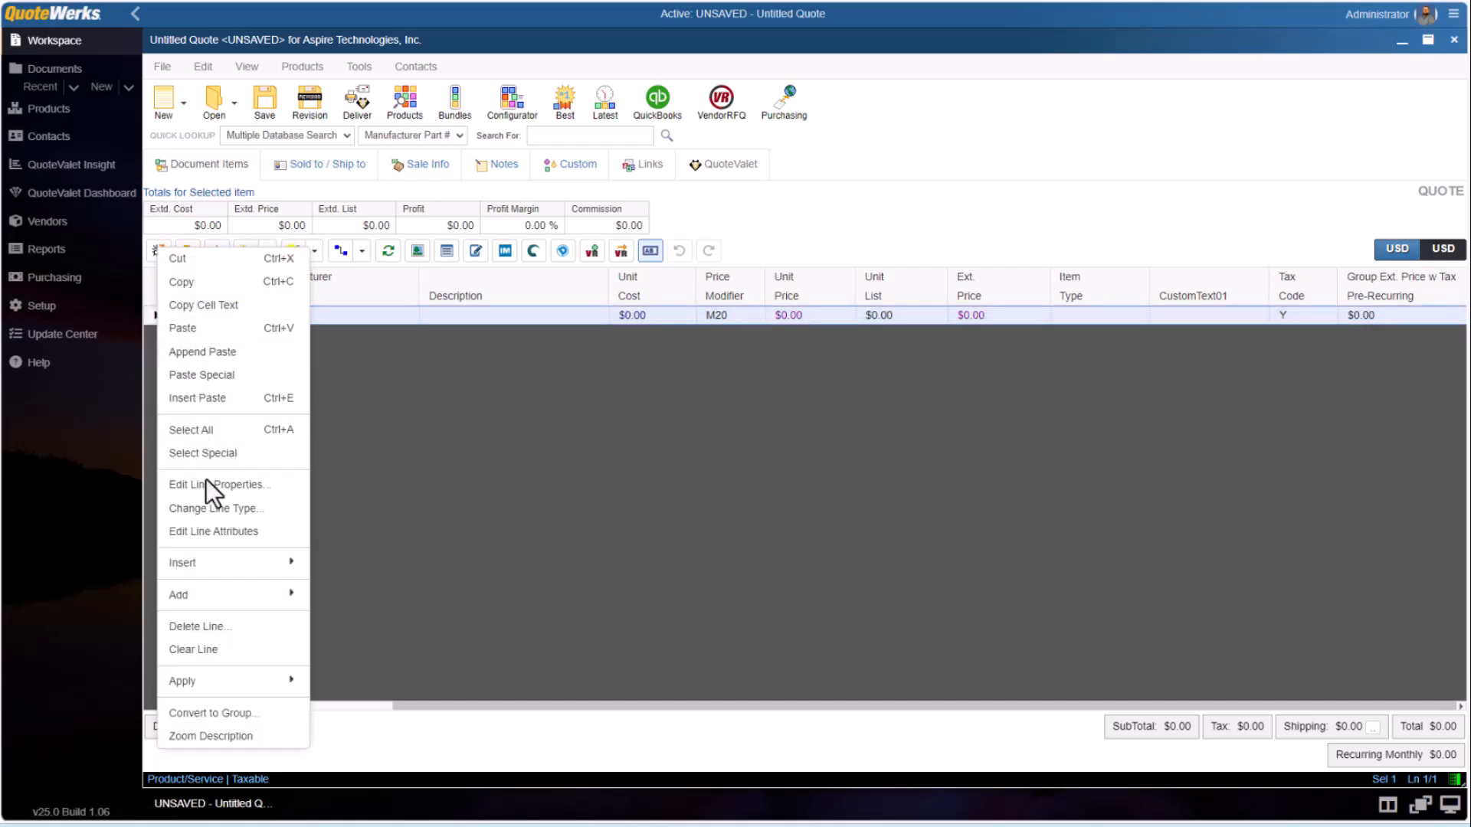
{"action": "mouse_move", "coordinate": [214, 565]}
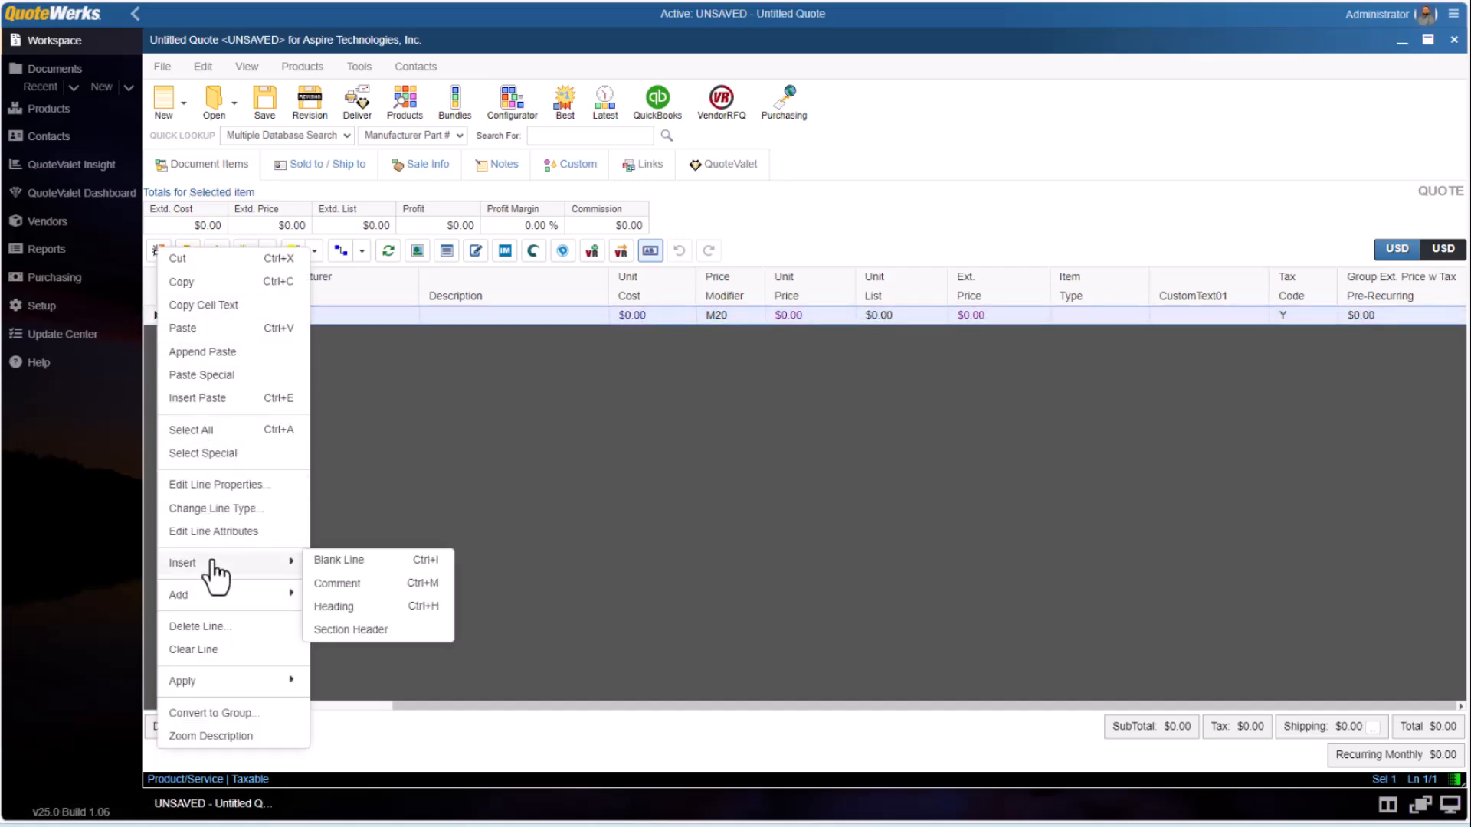
{"action": "left_click", "coordinate": [376, 630]}
{"action": "type", "text": "Pro"}
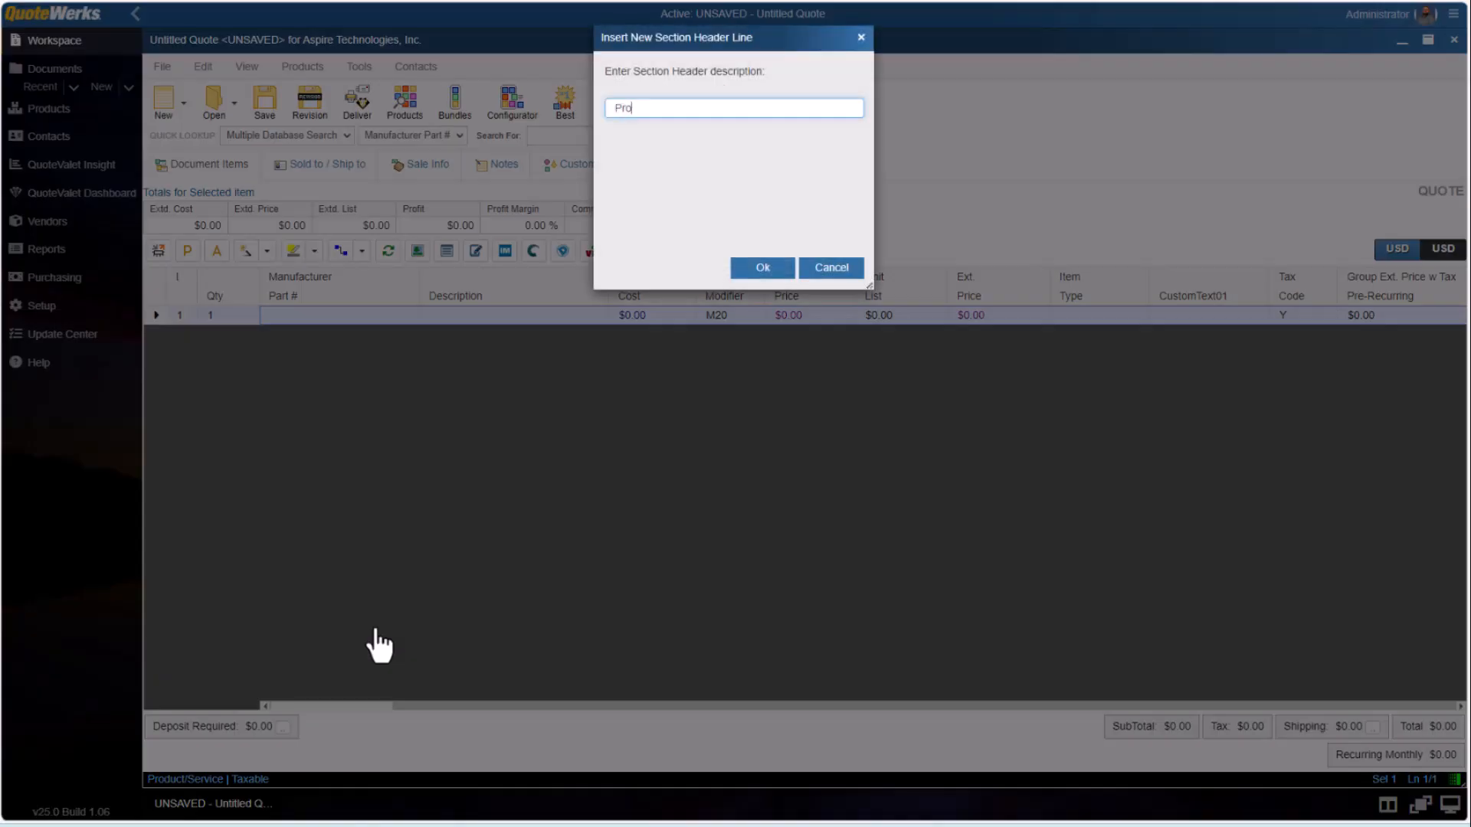
{"action": "type", "text": "ducts"}
{"action": "key", "text": "Return"}
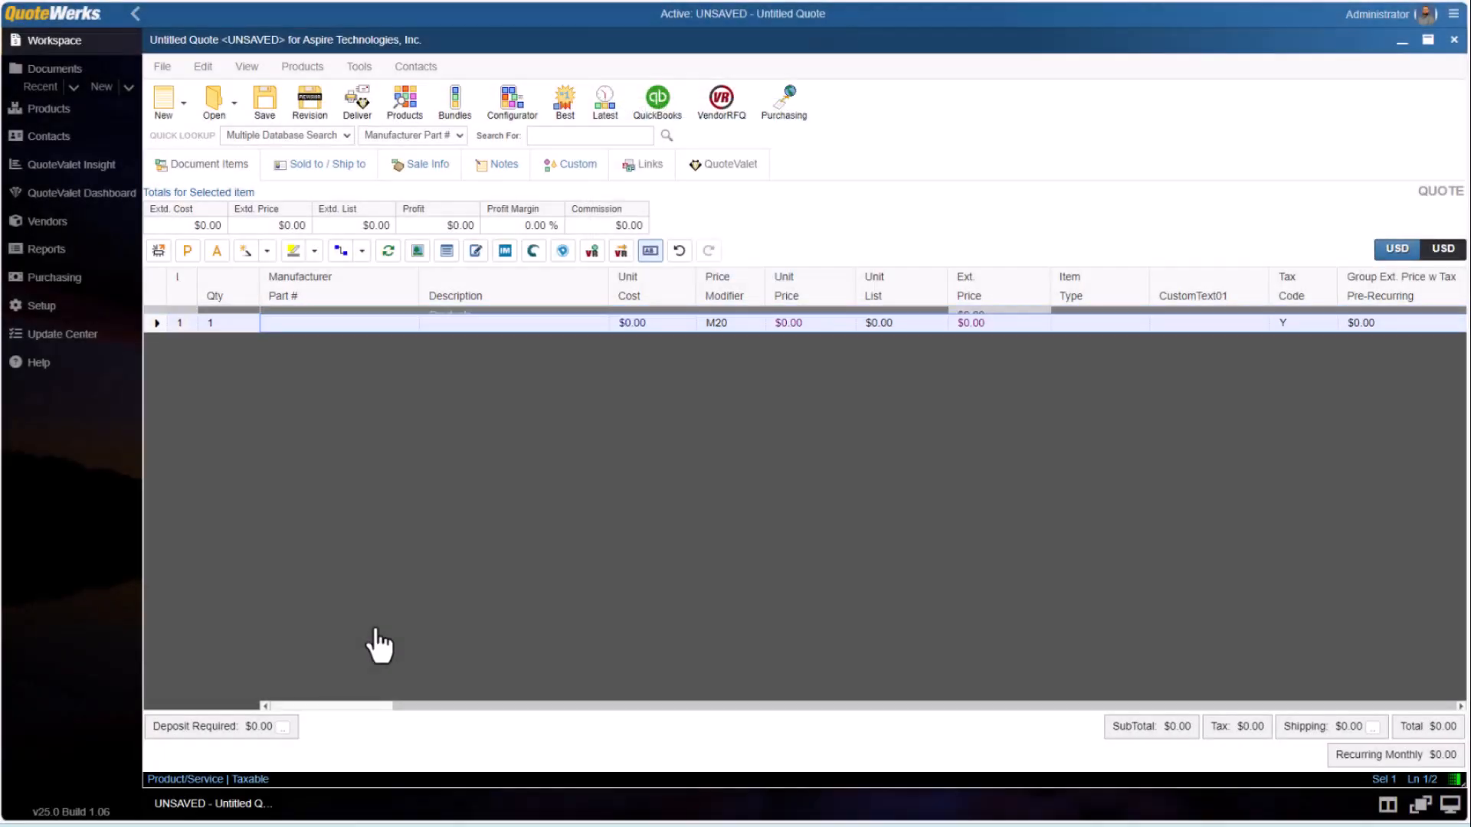
Step: Insert a section header named "Services" into the document items
{"action": "right_click", "coordinate": [155, 333]}
{"action": "mouse_move", "coordinate": [237, 567]}
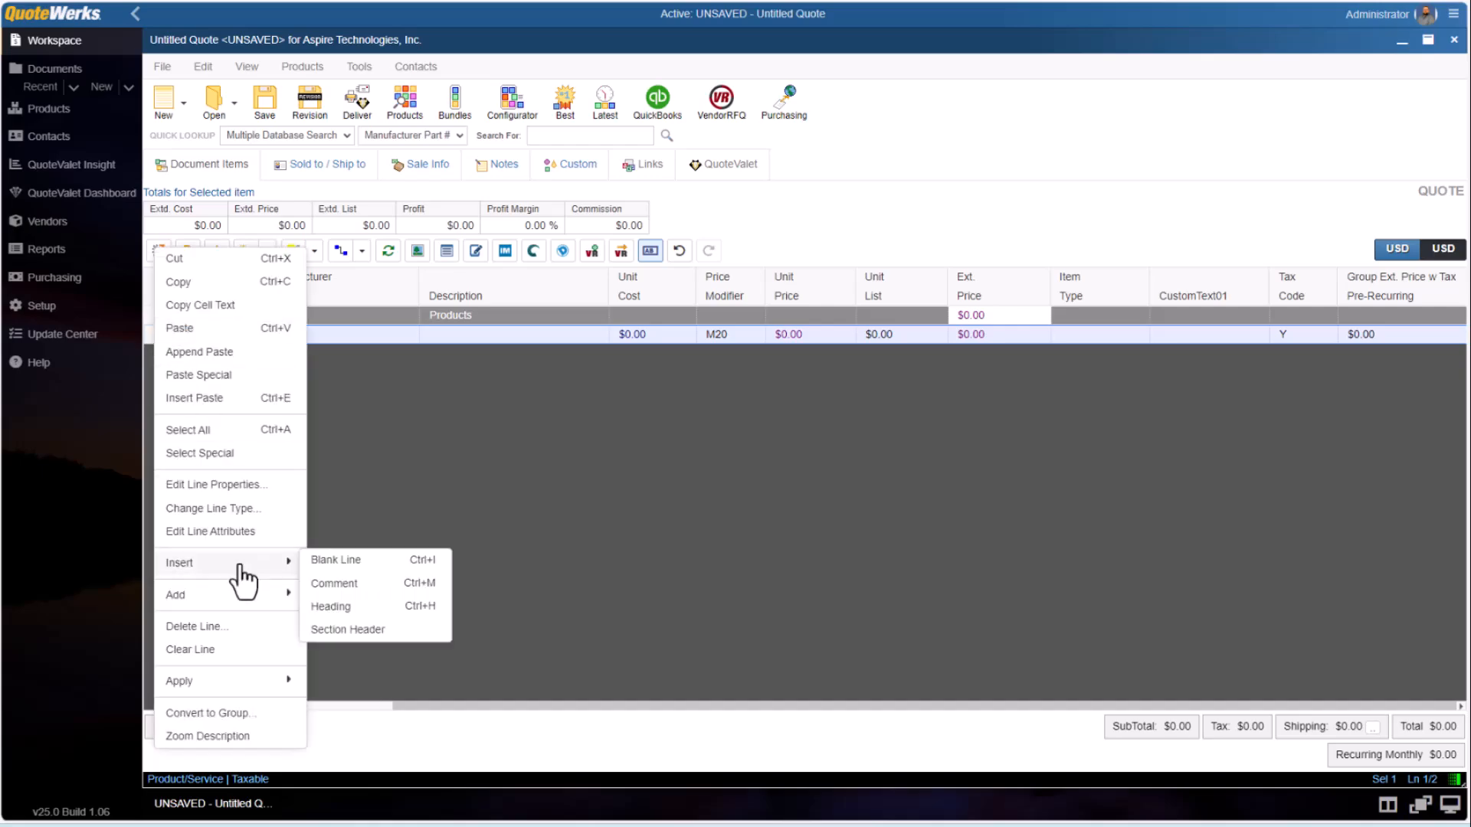
{"action": "left_click", "coordinate": [366, 629]}
{"action": "type", "text": "Seric"}
{"action": "key", "text": "BackSpace"}
{"action": "key", "text": "BackSpace"}
{"action": "type", "text": "vices"}
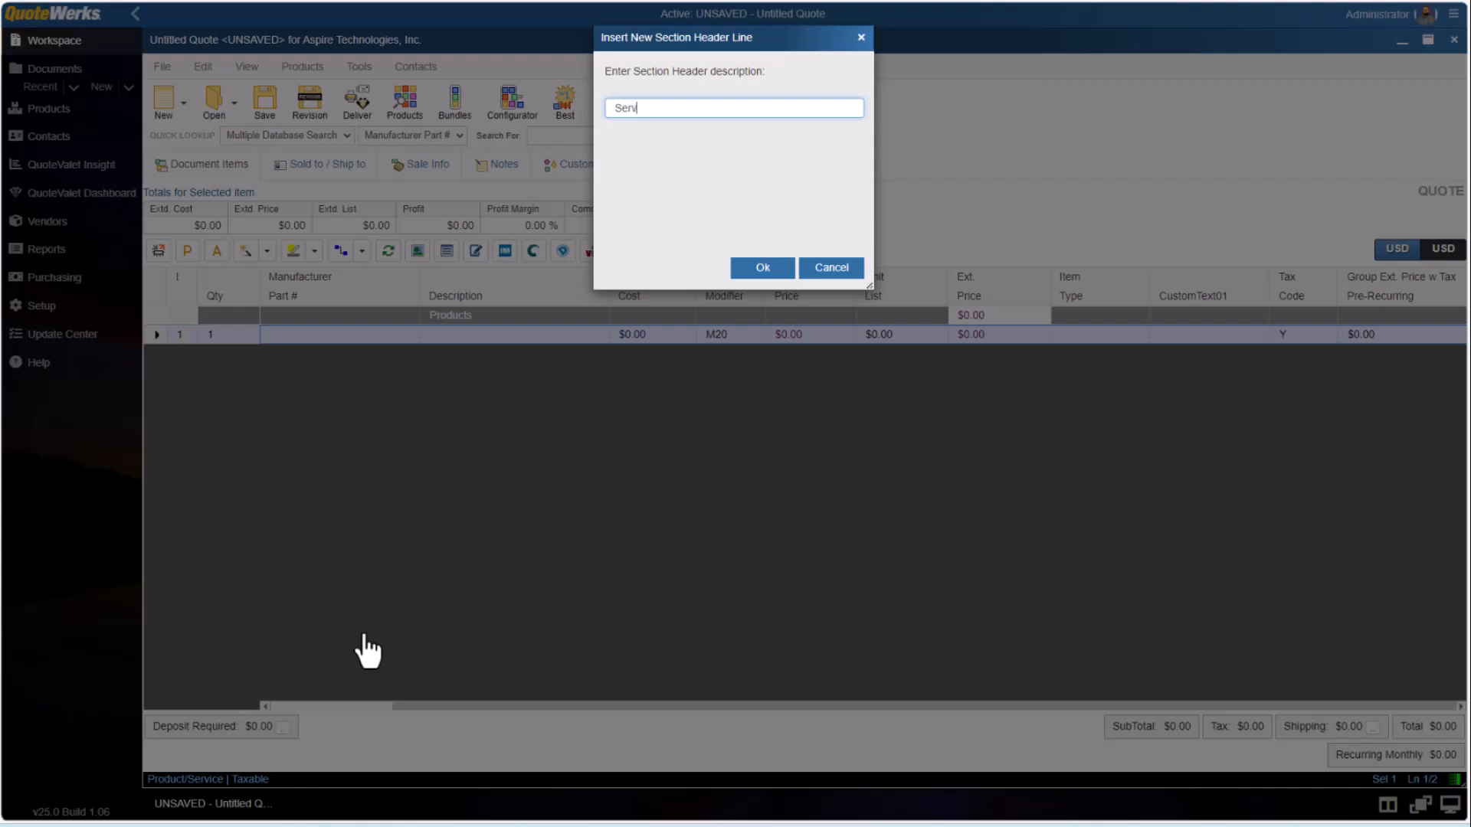
{"action": "key", "text": "Return"}
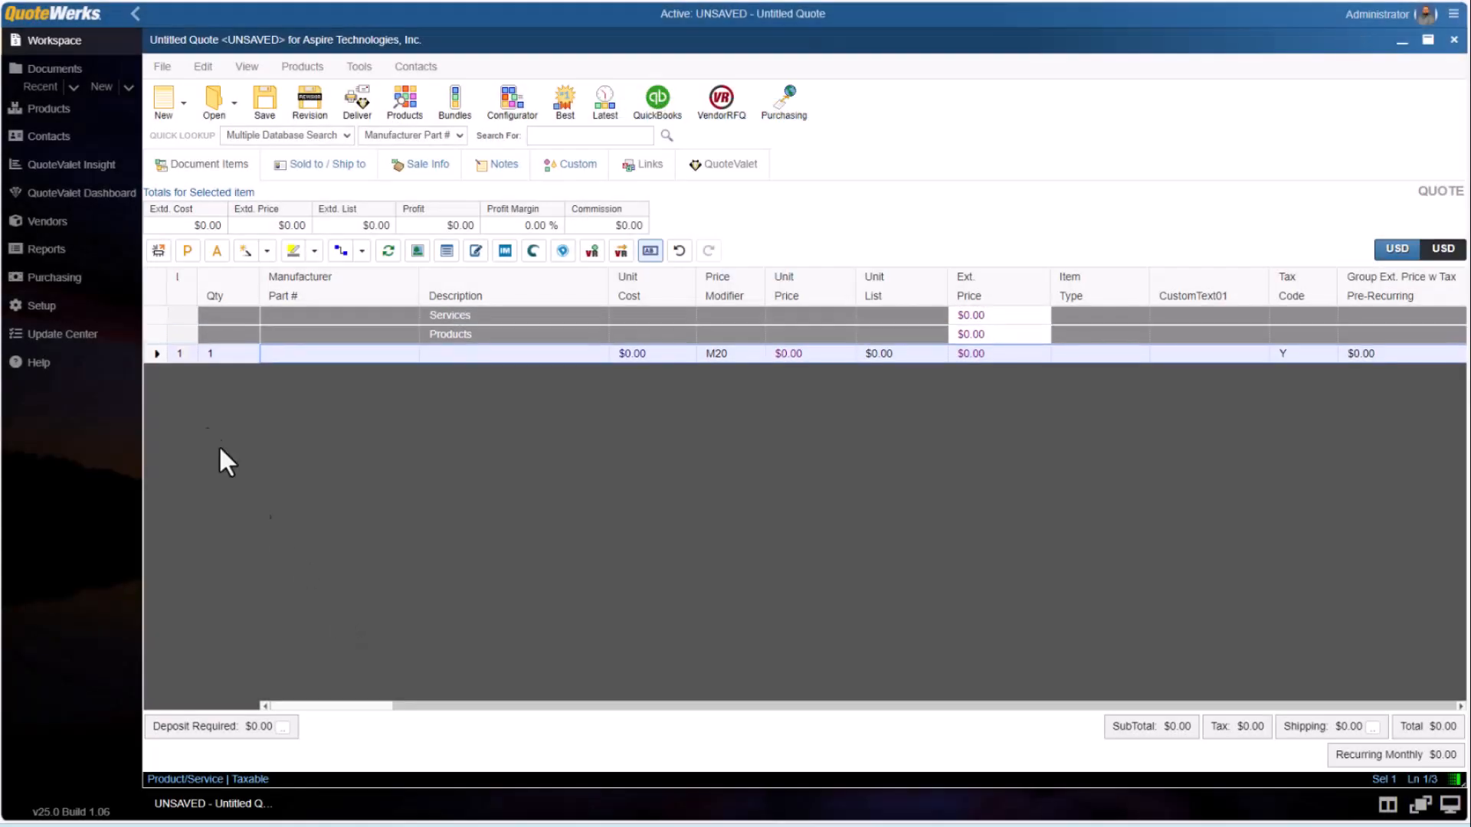
Step: Insert a section header named "Optional Items" into the document items
{"action": "right_click", "coordinate": [154, 351]}
{"action": "mouse_move", "coordinate": [238, 570]}
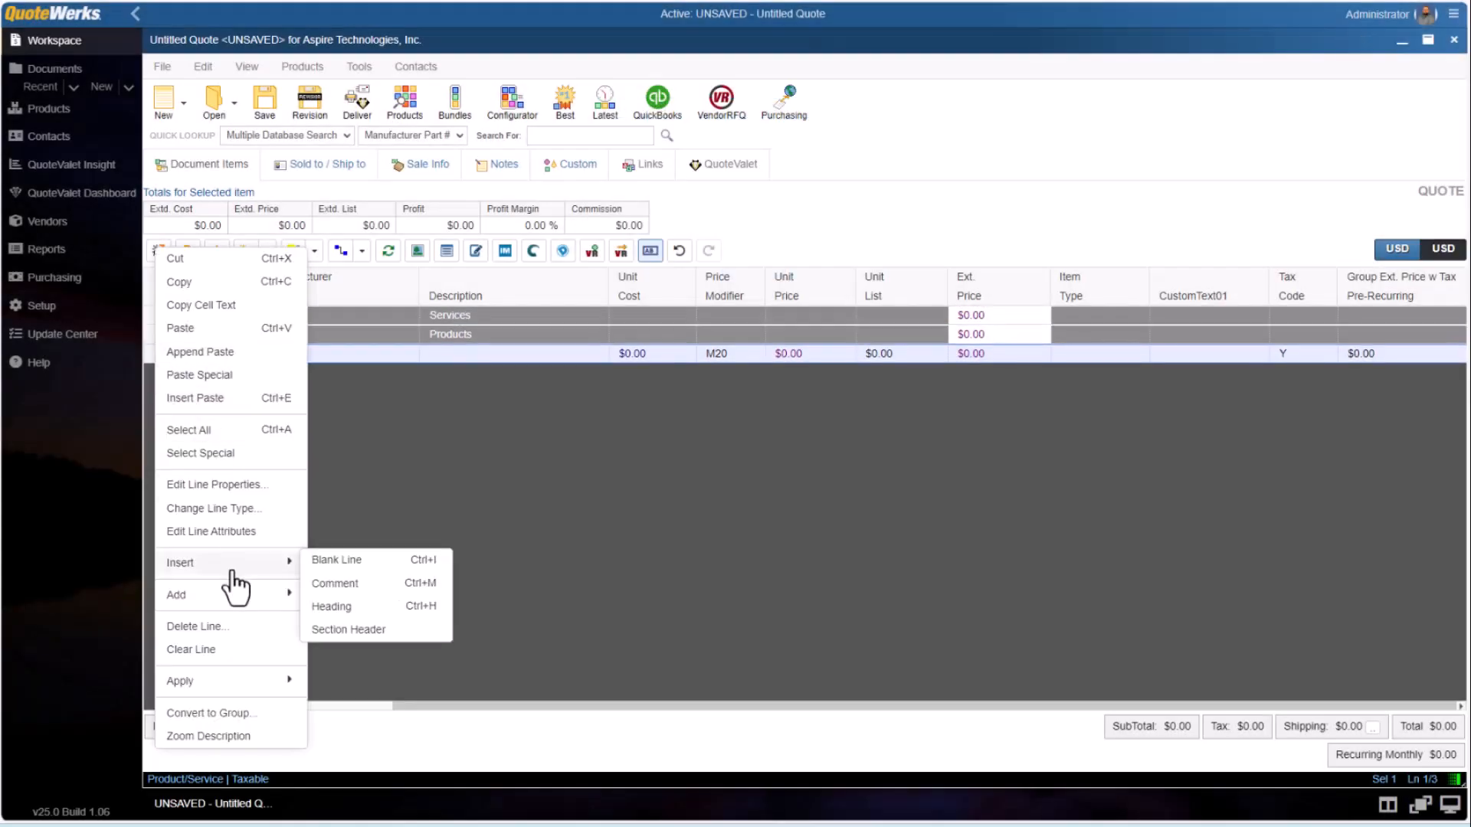
{"action": "left_click", "coordinate": [344, 630]}
{"action": "type", "text": "O"}
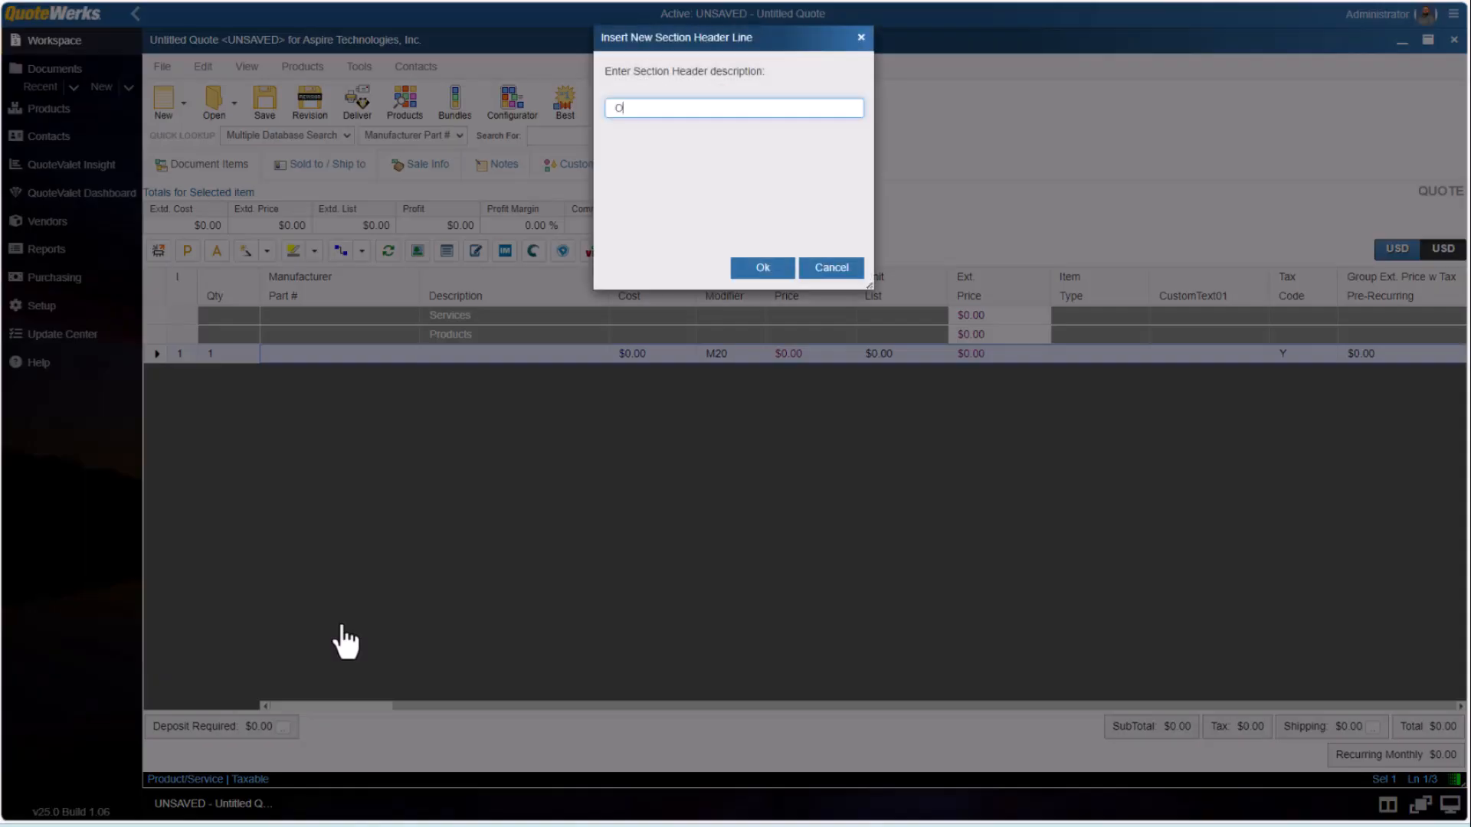
{"action": "type", "text": "ptional Items"}
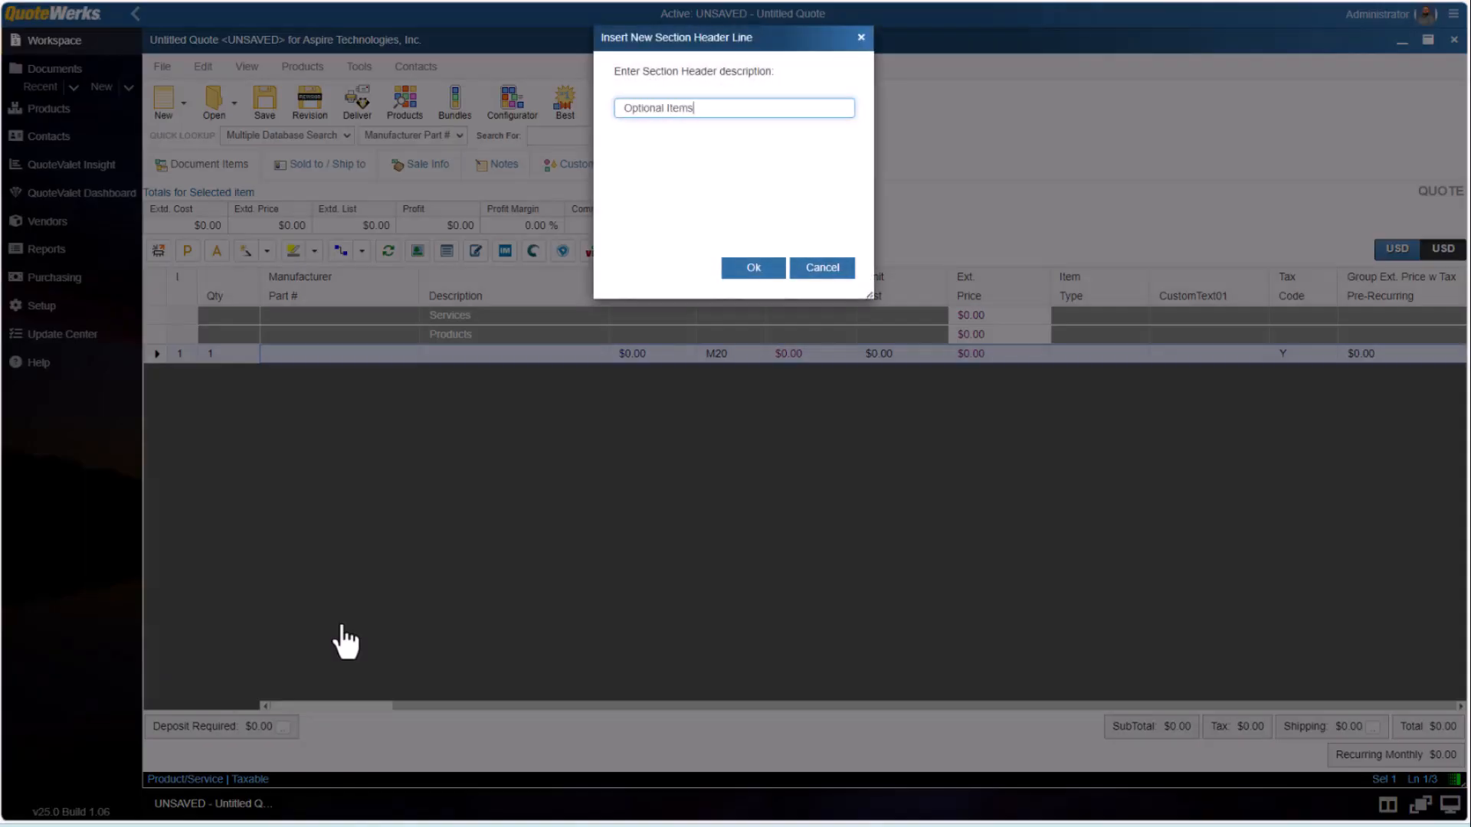
{"action": "key", "text": "Return"}
Step: Reorder the section headers to Products, Services, Optional Items, keeping them above the blank line
{"action": "left_click_drag", "start_coordinate": [166, 337], "coordinate": [162, 369]}
{"action": "mouse_move", "coordinate": [159, 319]}
{"action": "left_mouse_down"}
{"action": "mouse_move", "coordinate": [162, 342]}
{"action": "mouse_move", "coordinate": [163, 318]}
{"action": "left_mouse_up"}
{"action": "left_click", "coordinate": [441, 447]}
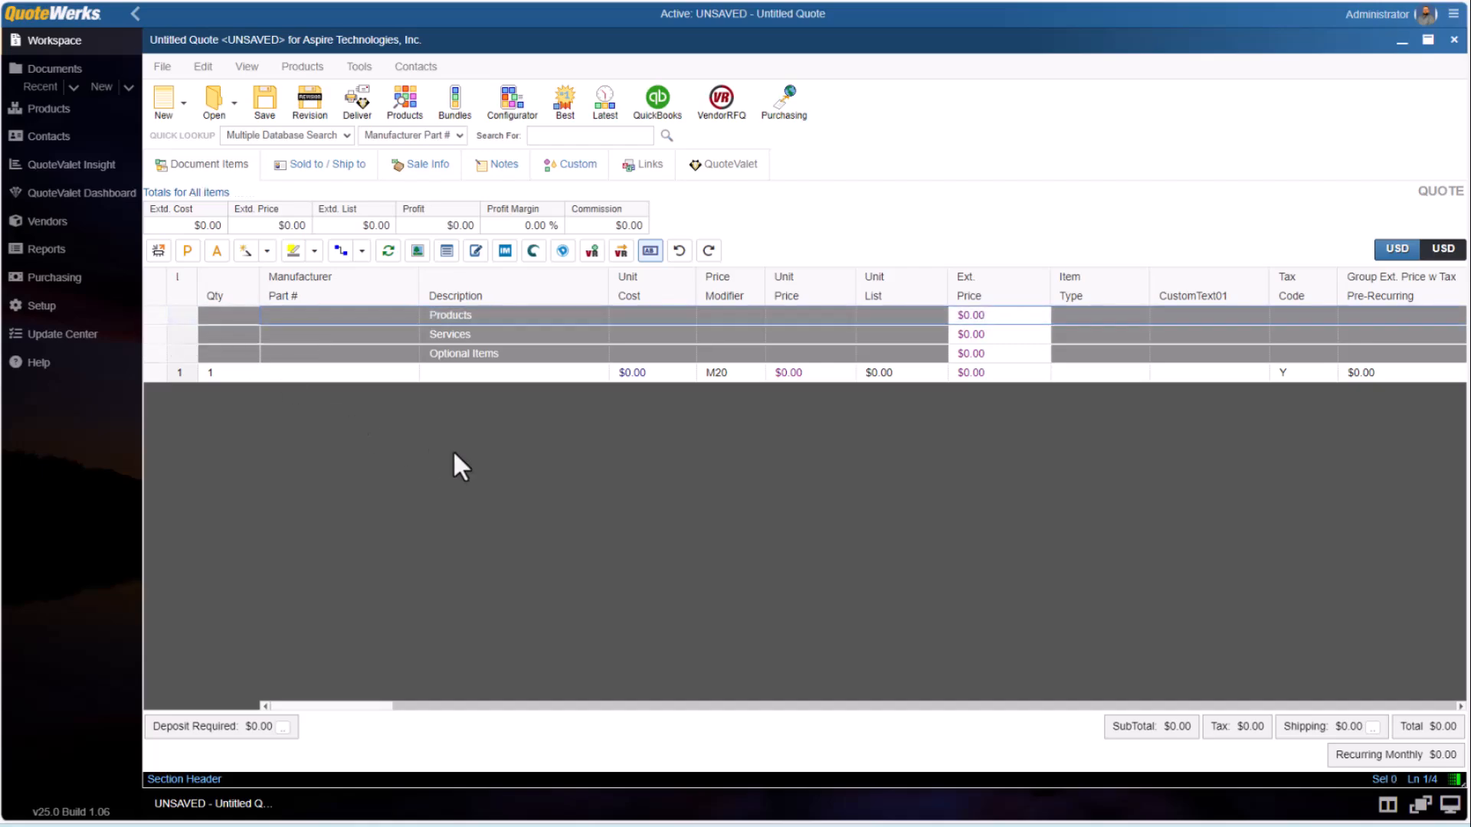
Step: Search the HubSpot CRM product database for descriptions containing "tripp lite"
{"action": "left_click", "coordinate": [419, 119]}
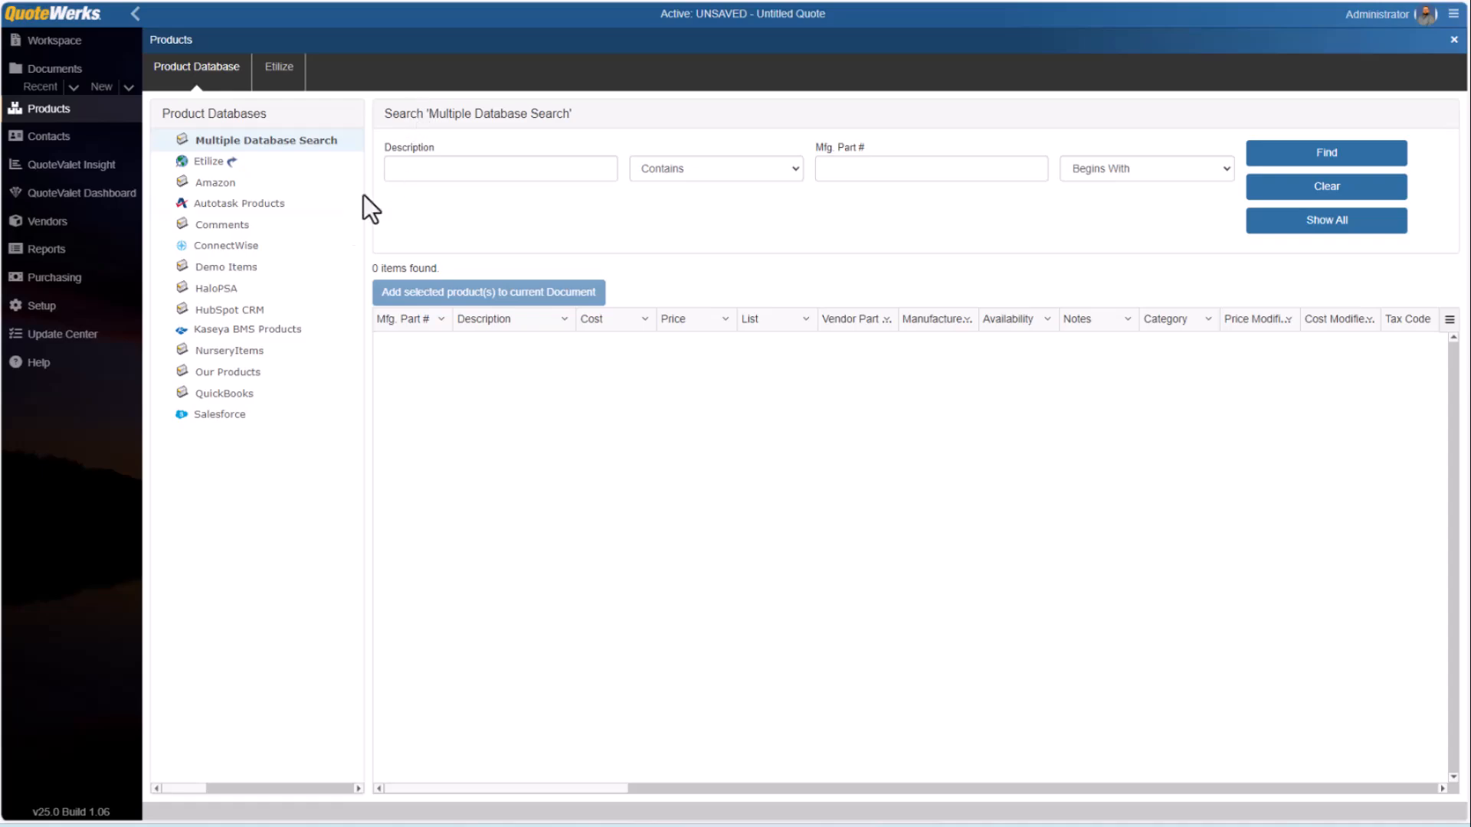
{"action": "left_click", "coordinate": [250, 317]}
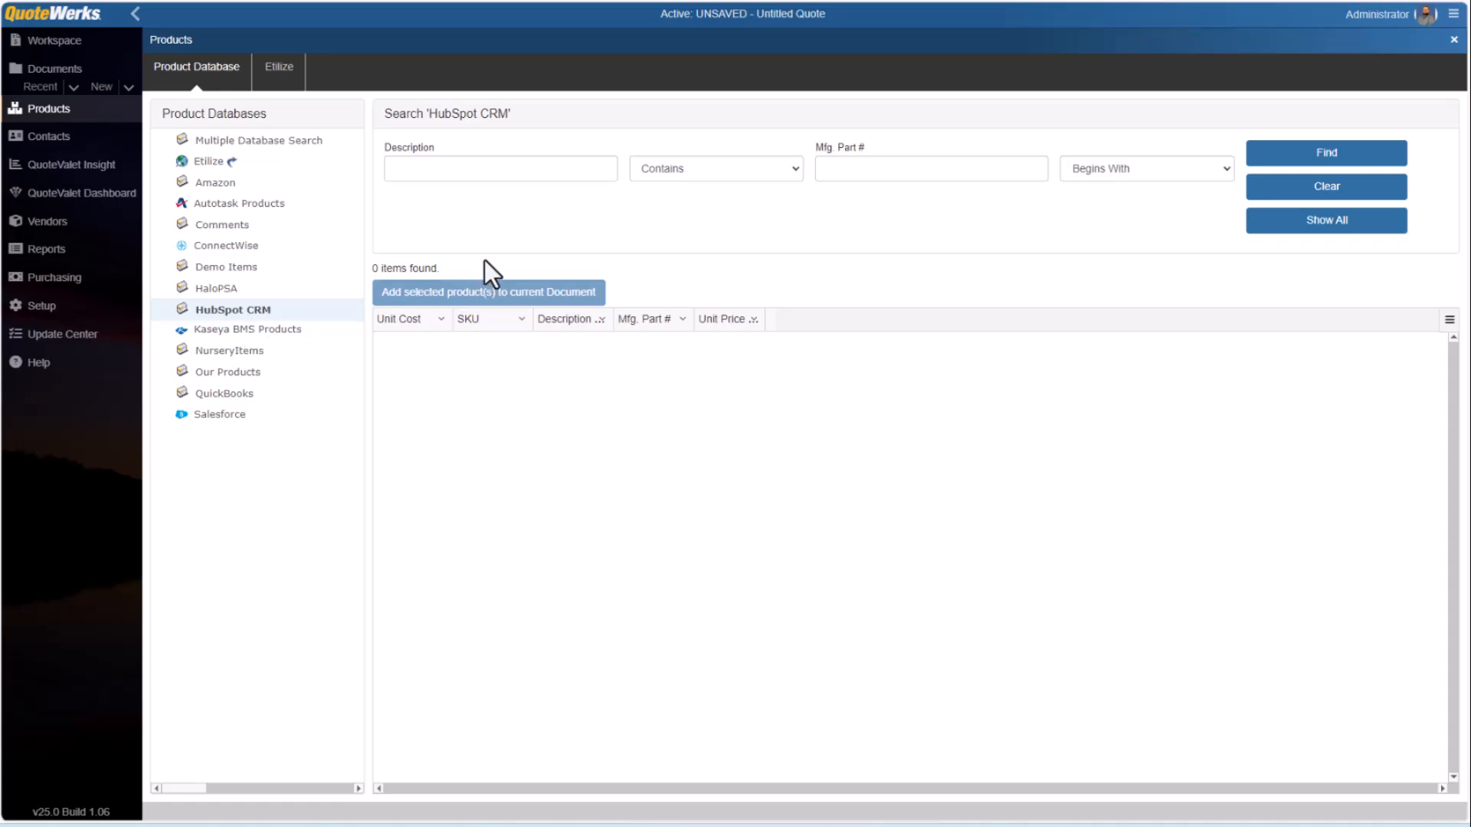
{"action": "left_click", "coordinate": [479, 170]}
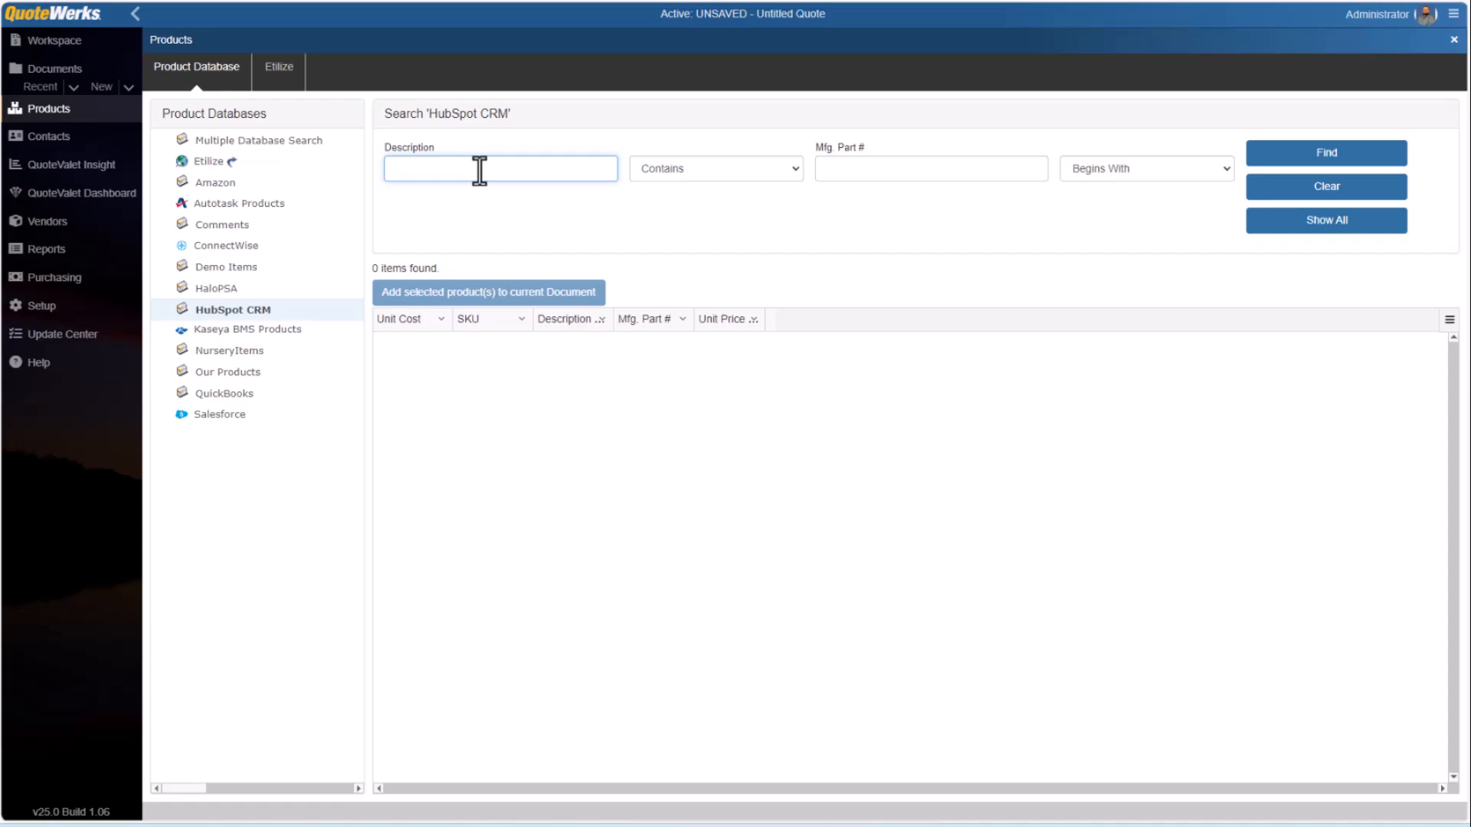
{"action": "type", "text": "tripp lite"}
{"action": "key", "text": "Return"}
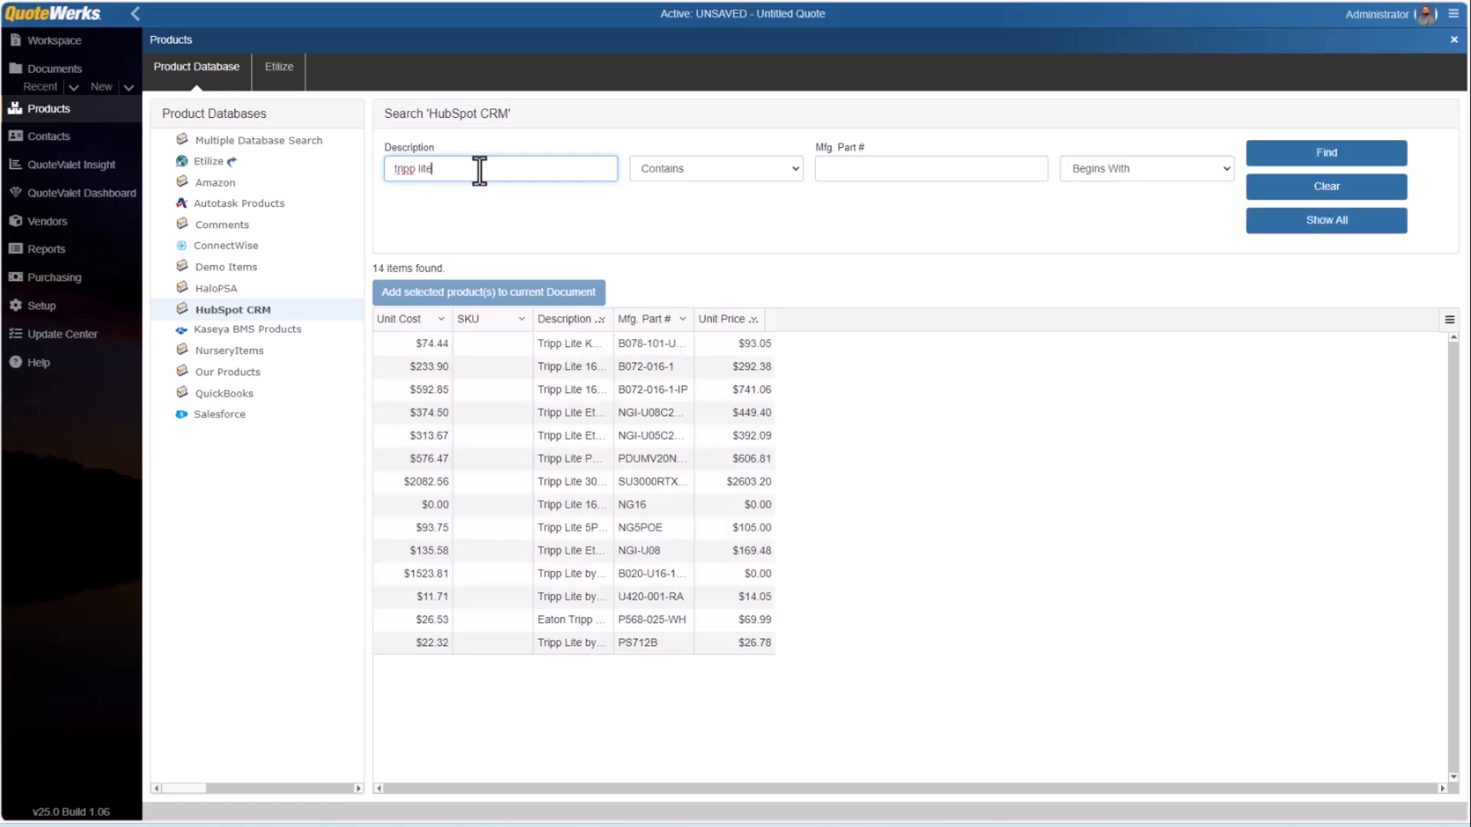
Step: Select products B072-016-1 and B072-016-1-IP for the quote and add B072-016-1 under the Products section with quantity 1
{"action": "left_click", "coordinate": [594, 366]}
{"action": "left_click", "coordinate": [590, 387], "text": "ctrl"}
{"action": "left_click", "coordinate": [529, 292]}
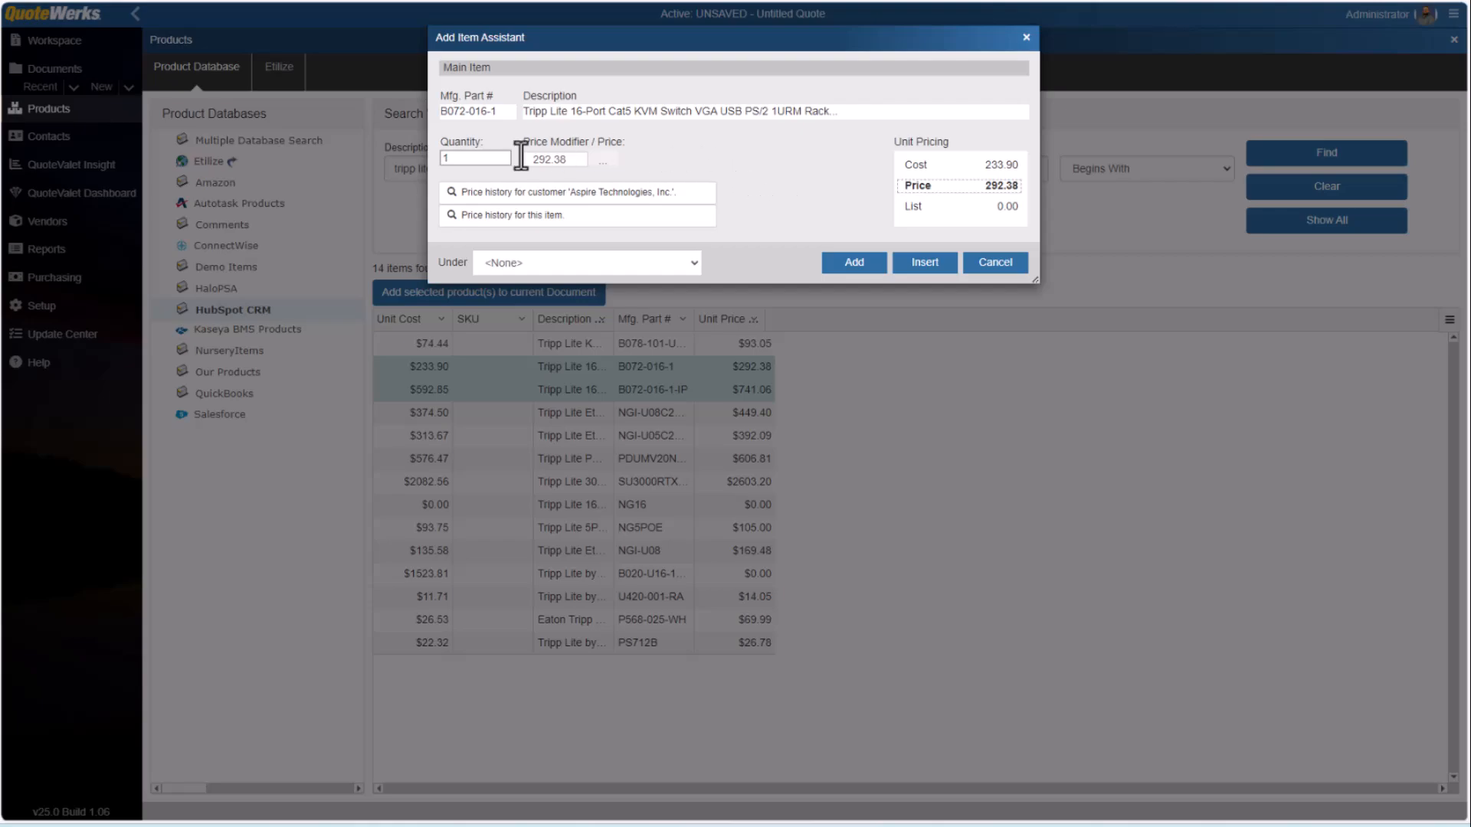
{"action": "double_click", "coordinate": [446, 158]}
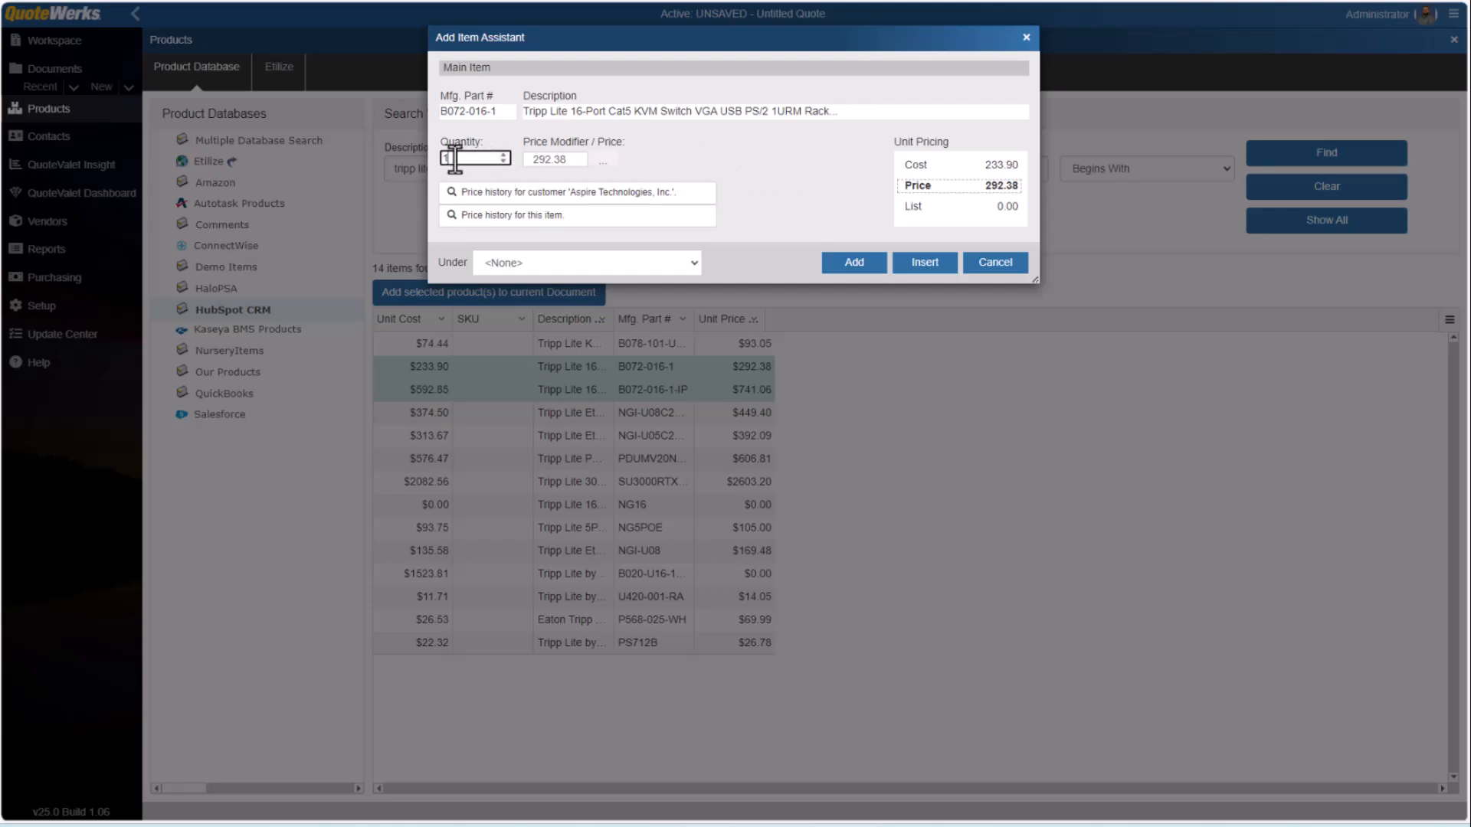
{"action": "double_click", "coordinate": [549, 159]}
{"action": "left_click", "coordinate": [750, 163]}
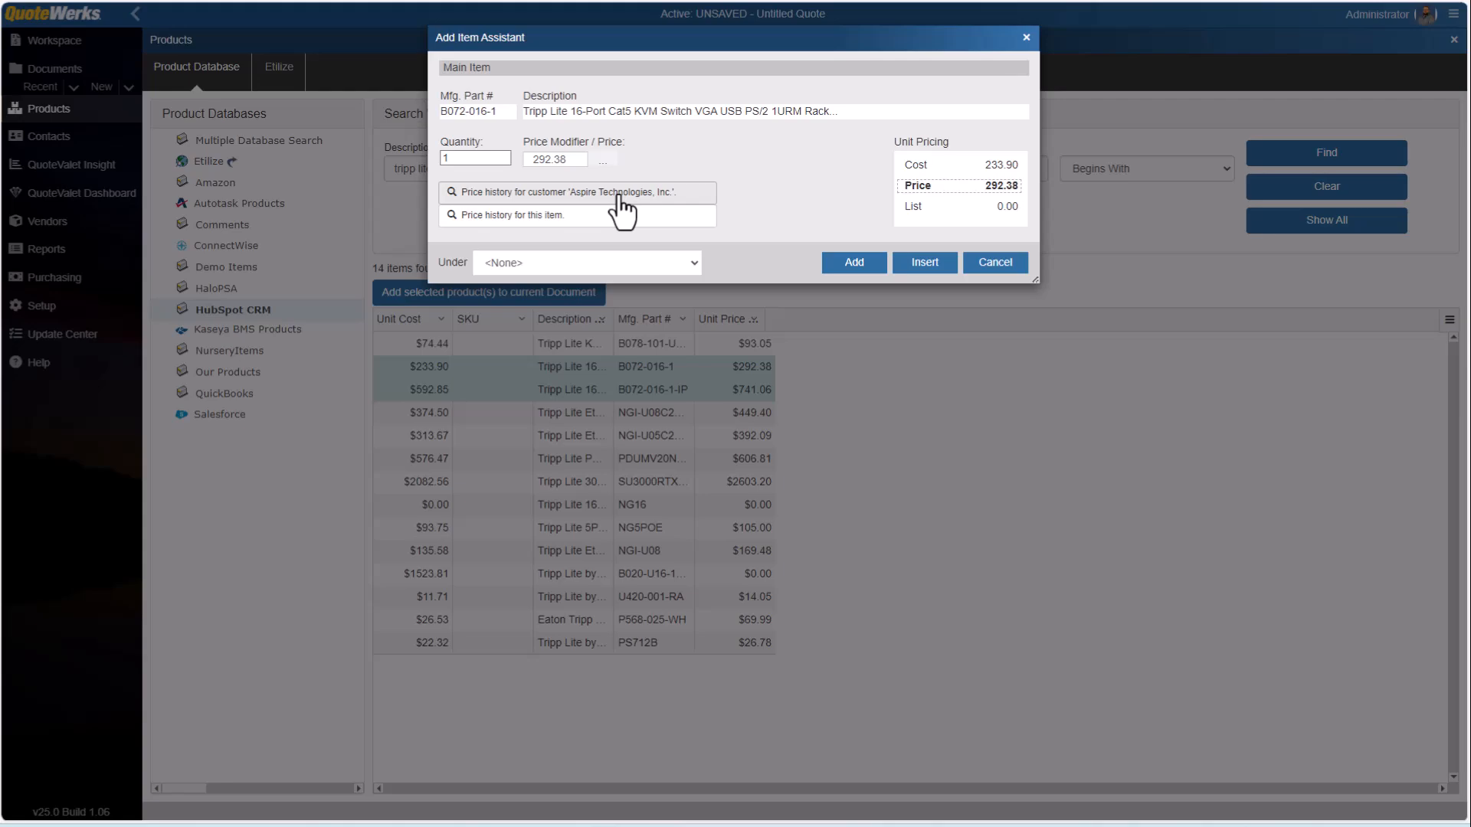
{"action": "left_click", "coordinate": [695, 264]}
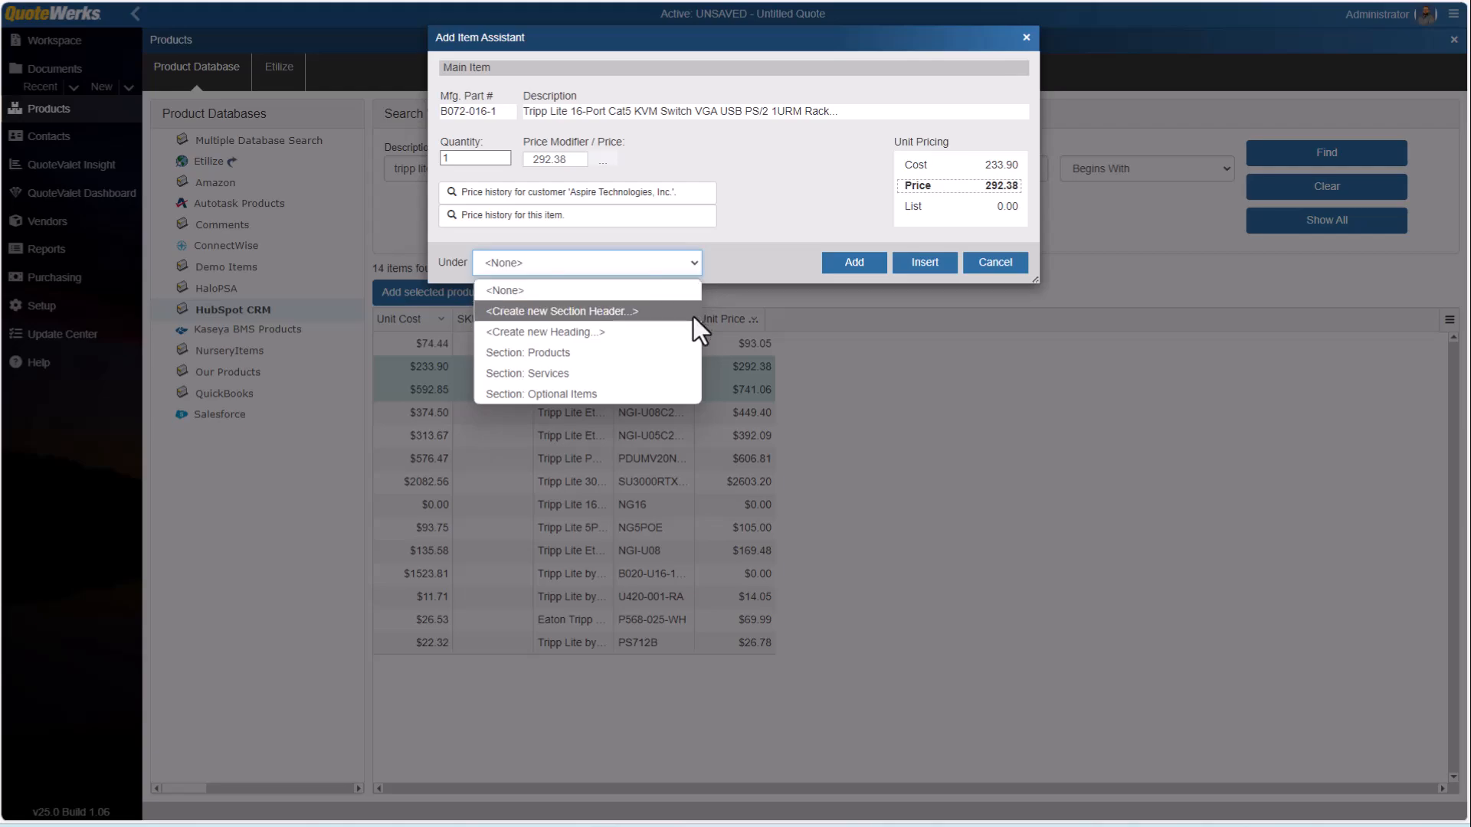
{"action": "left_click", "coordinate": [688, 351]}
{"action": "left_click", "coordinate": [846, 263]}
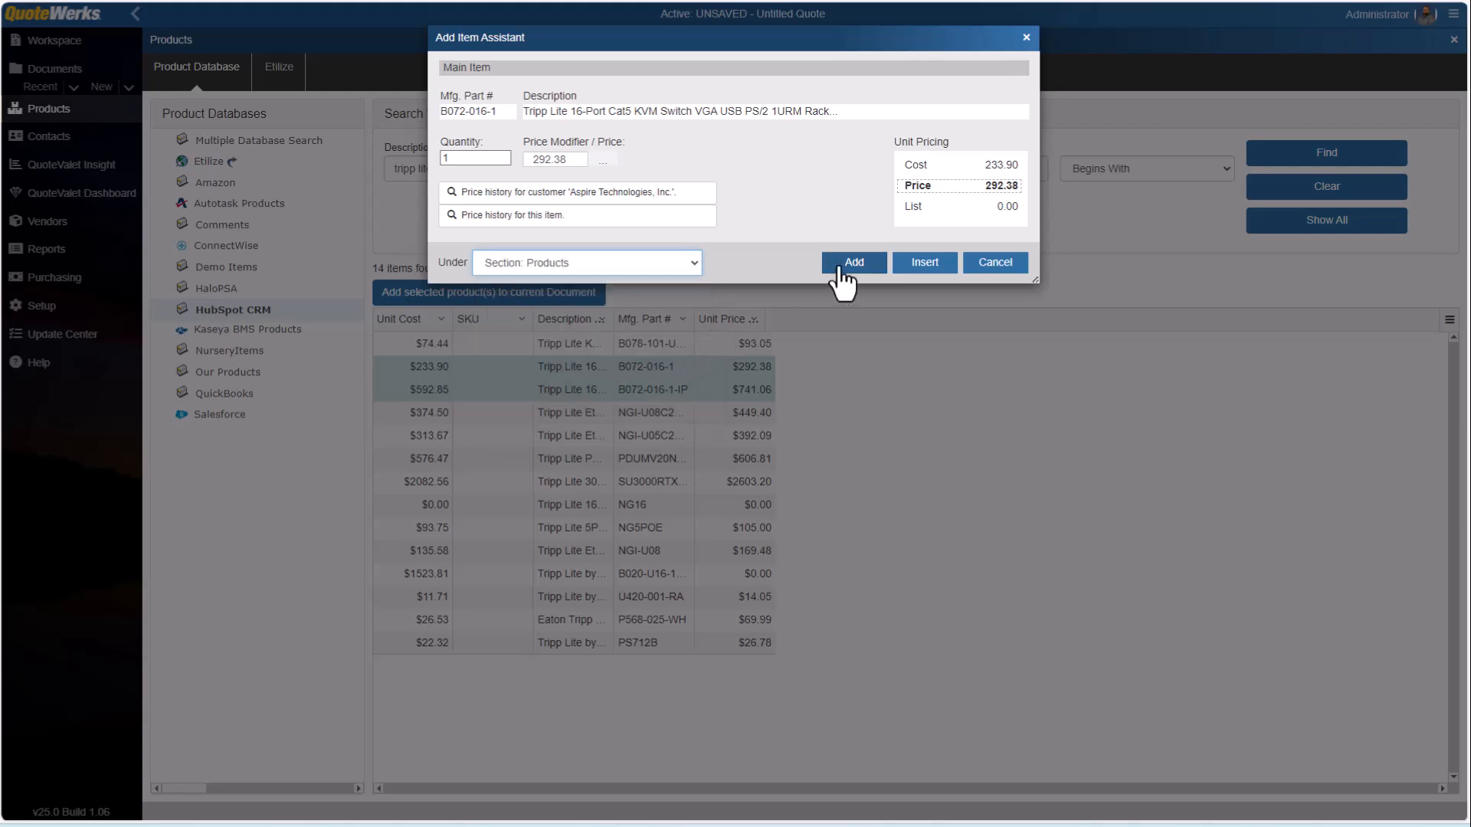
Step: Add B072-016-1-IP under the Products section as well and return to the quote's document items
{"action": "left_click", "coordinate": [694, 264]}
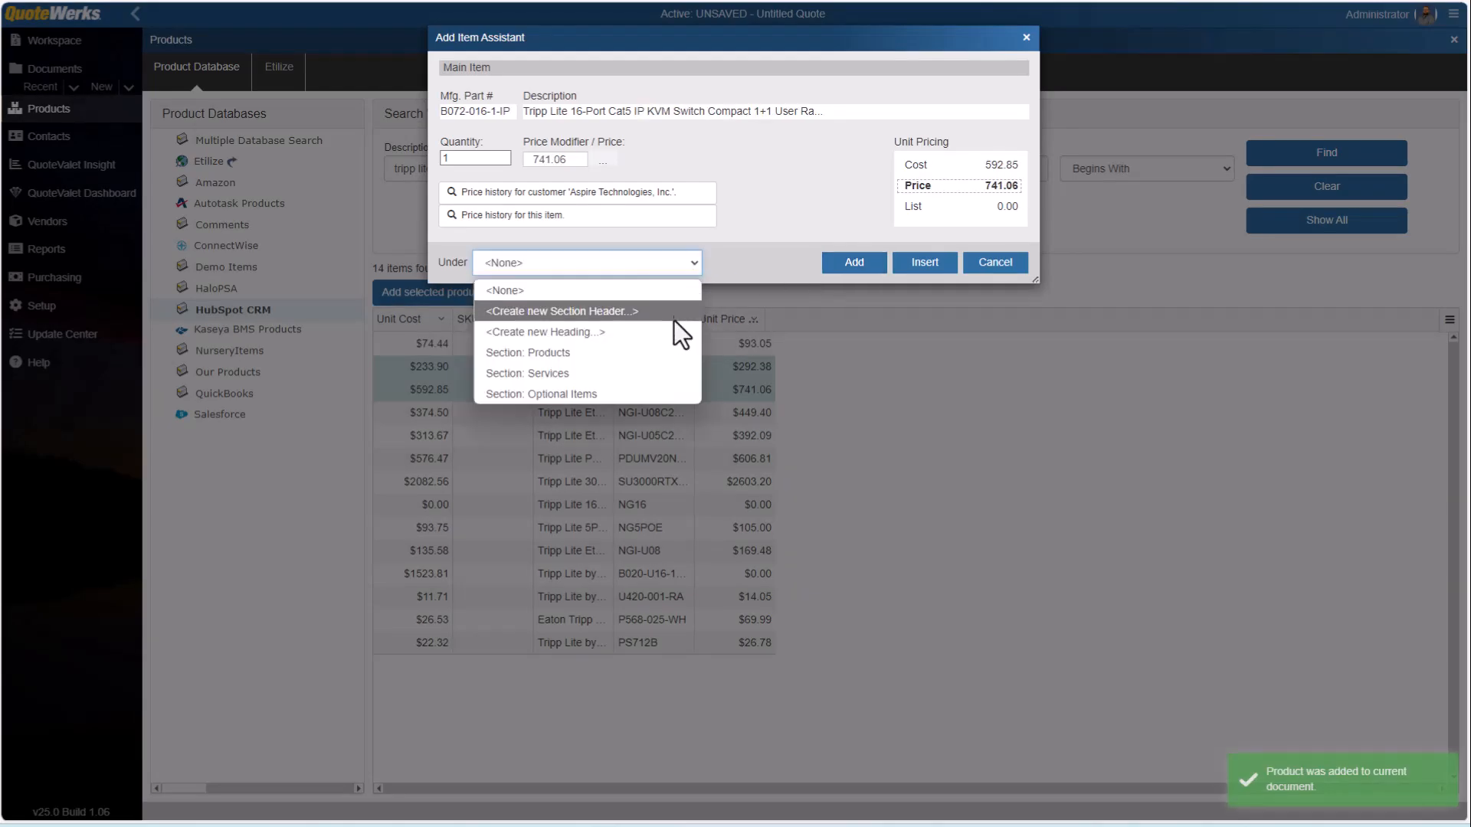
{"action": "left_click", "coordinate": [679, 351]}
{"action": "left_click", "coordinate": [843, 290]}
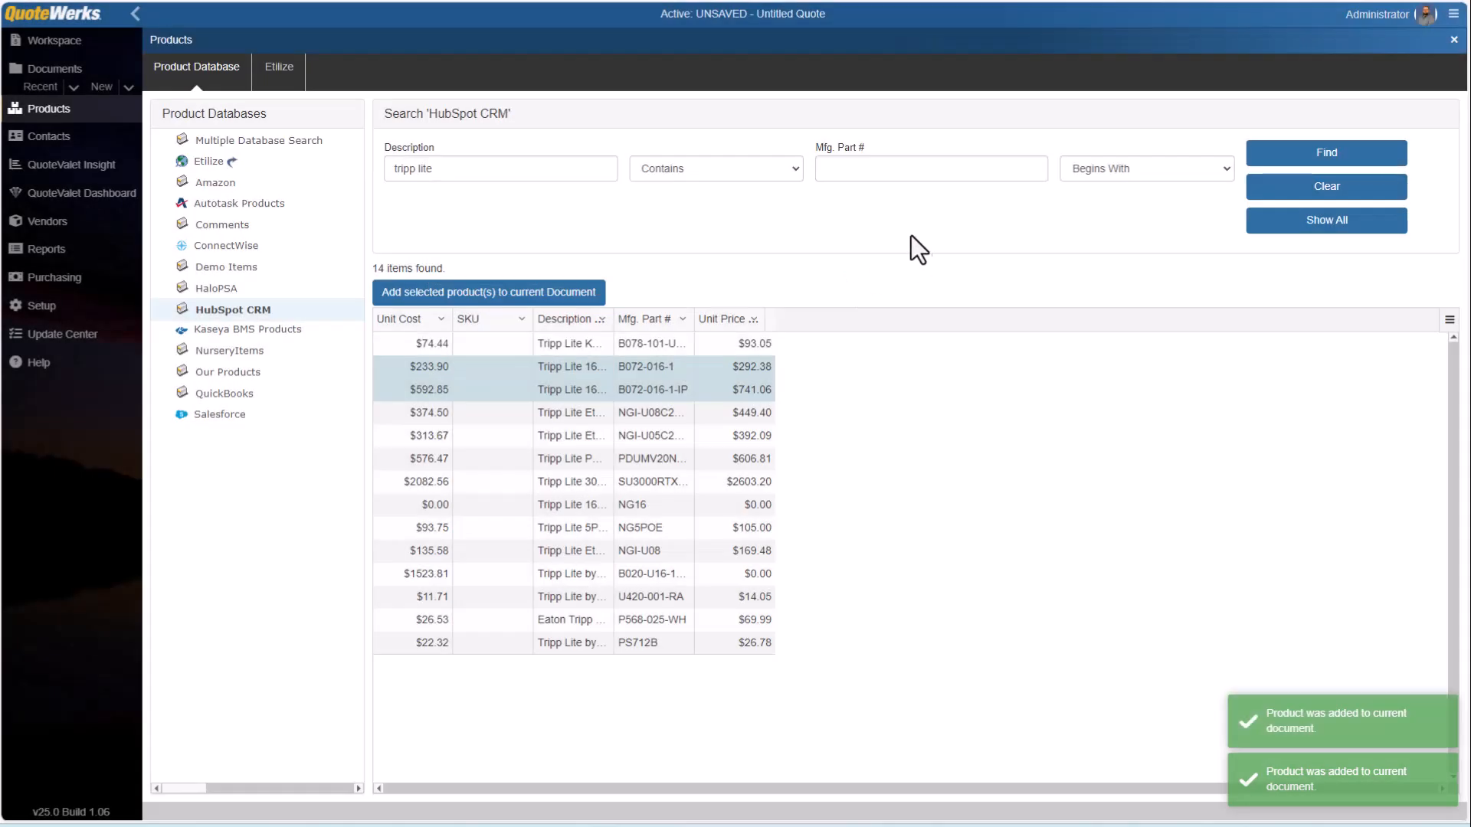
{"action": "left_click", "coordinate": [65, 44]}
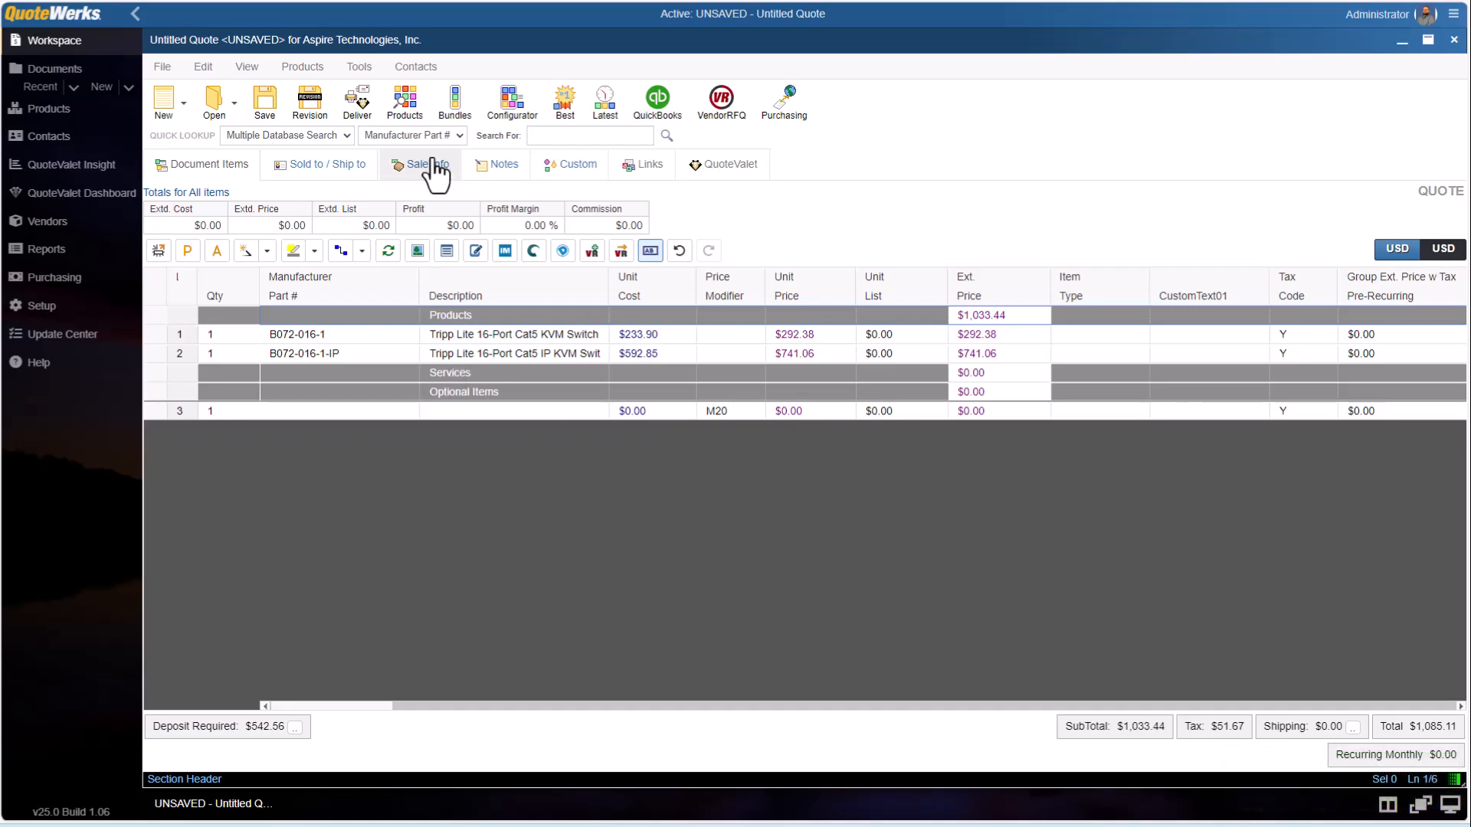
Step: Go back to the product lookup and list all products in the Demo Items database
{"action": "left_click", "coordinate": [414, 107]}
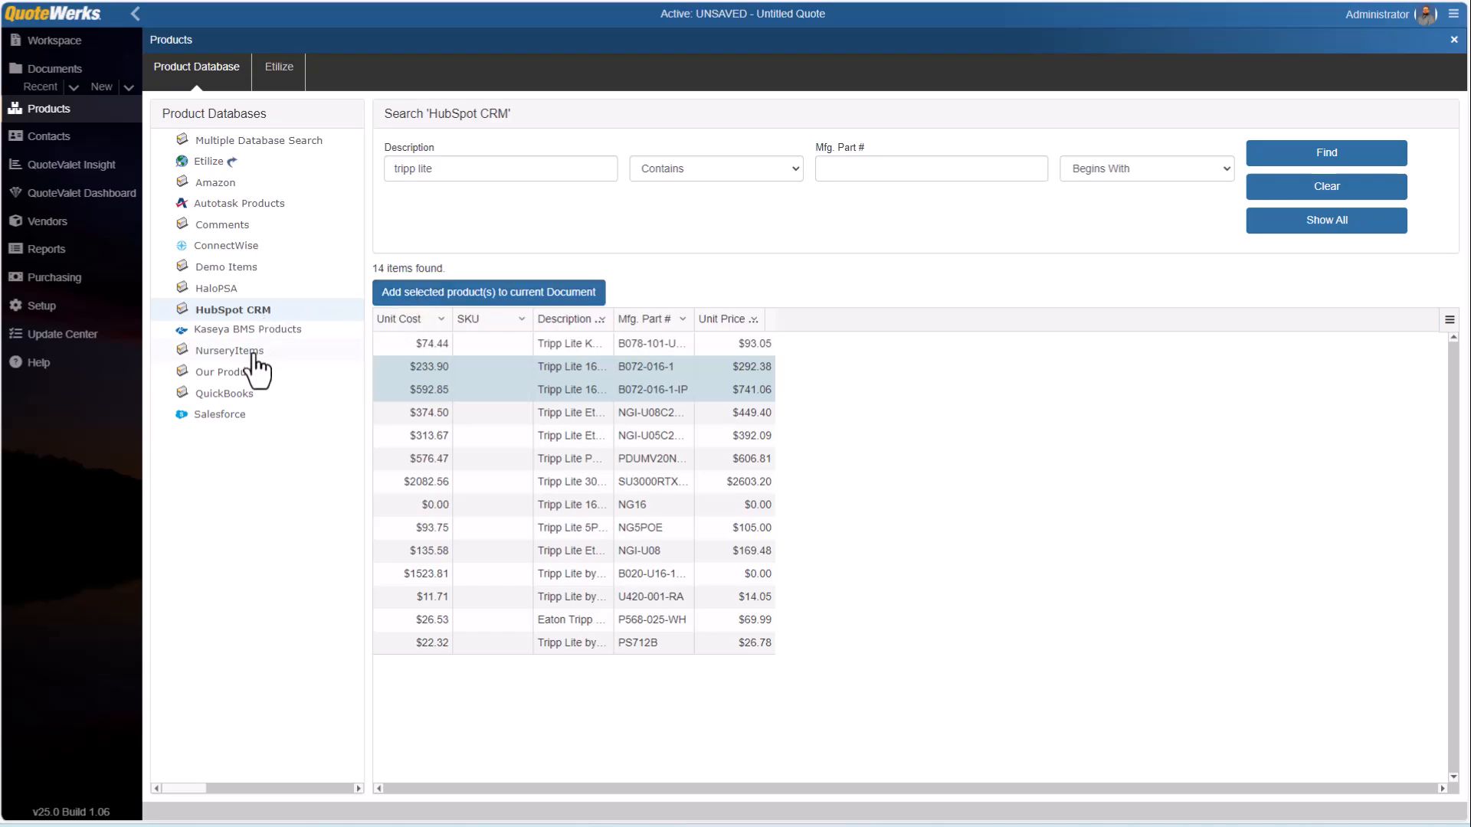
{"action": "left_click", "coordinate": [248, 273]}
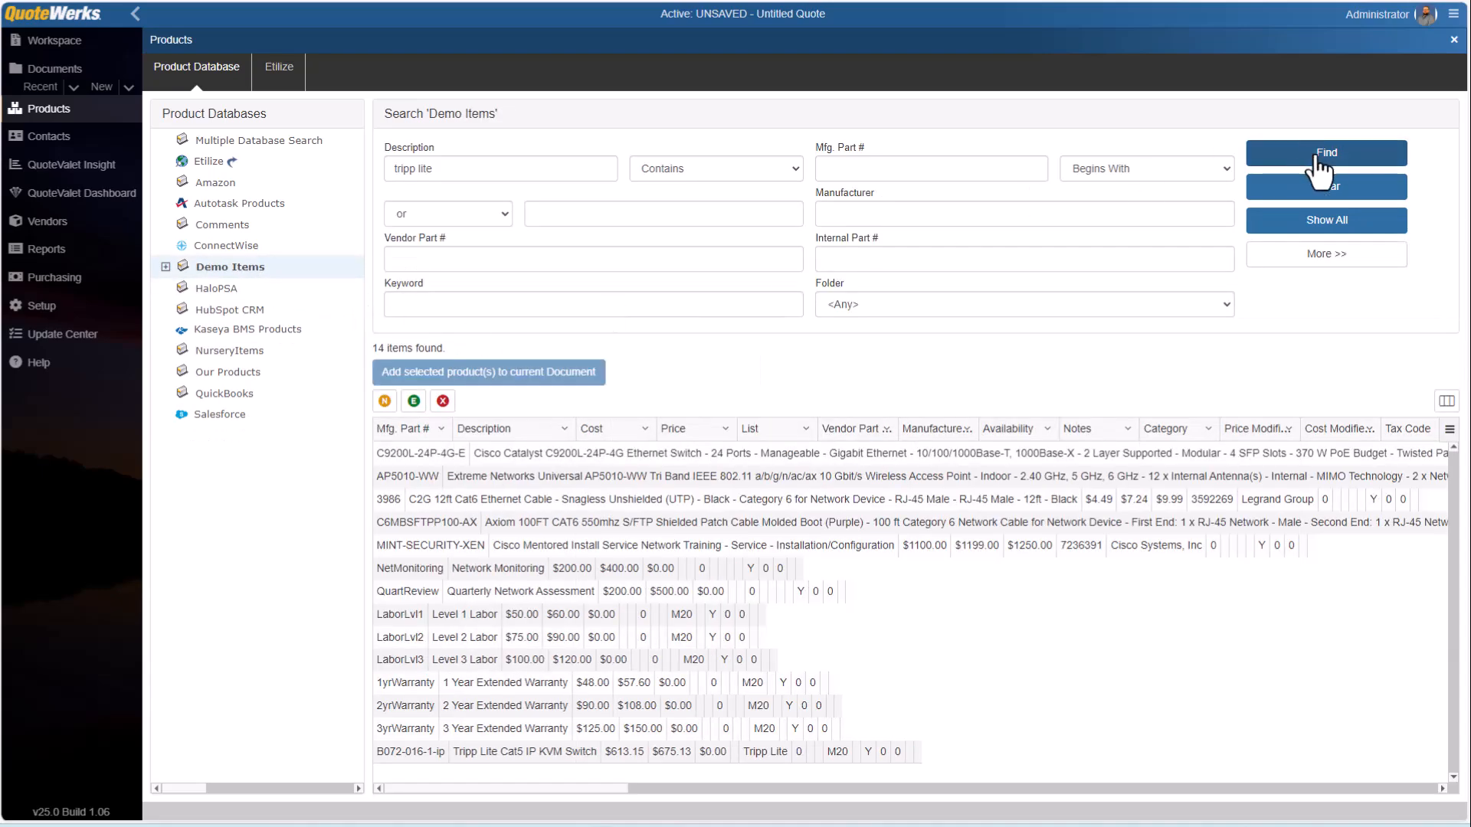
{"action": "left_click", "coordinate": [1332, 220]}
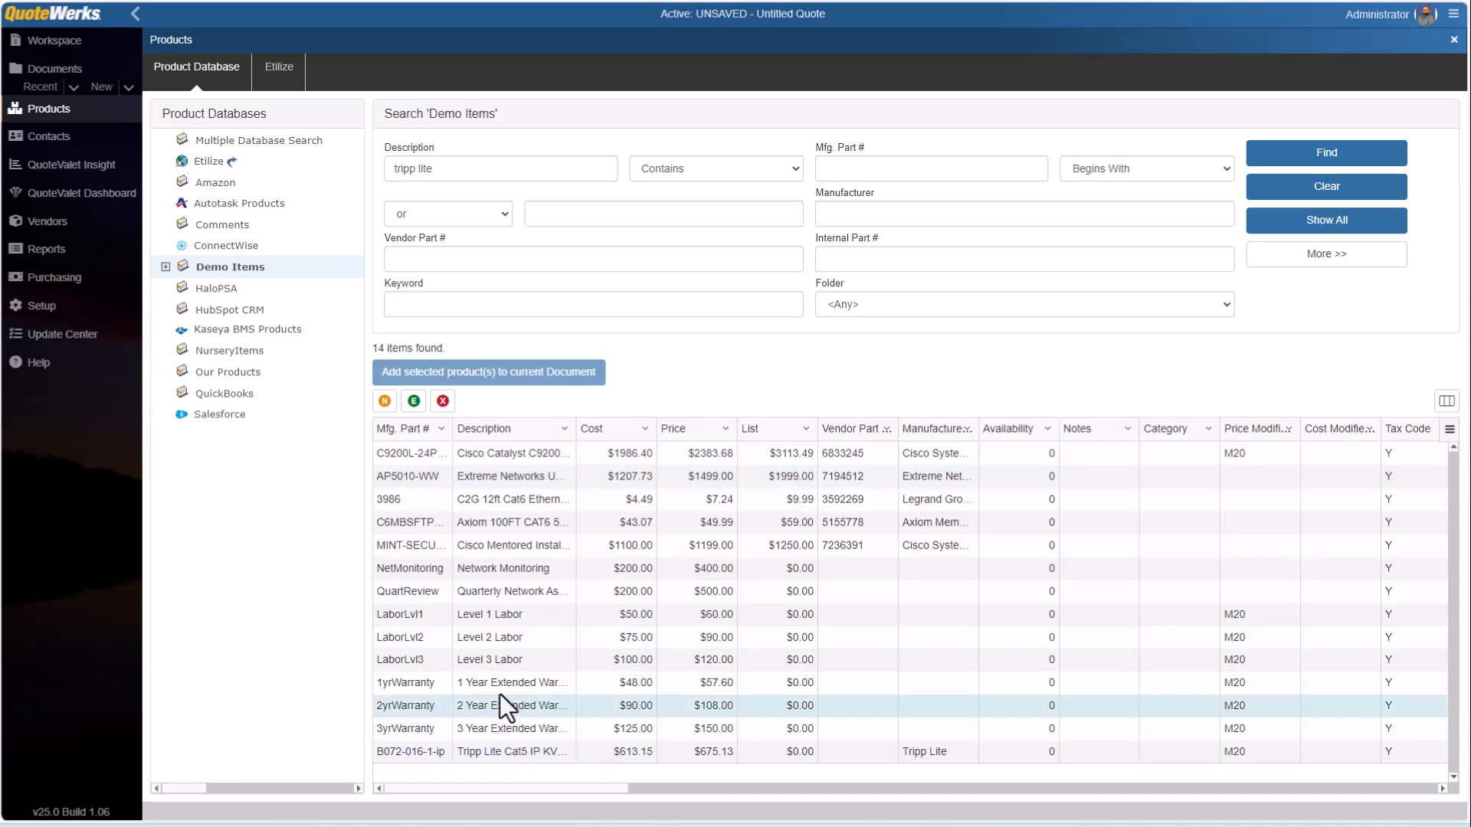
Step: Add Quarterly Network Assessment, Level 1 Labor and 1 Year Extended Warranty to the quote without assigning a section
{"action": "left_click", "coordinate": [499, 684]}
{"action": "left_click", "coordinate": [503, 614]}
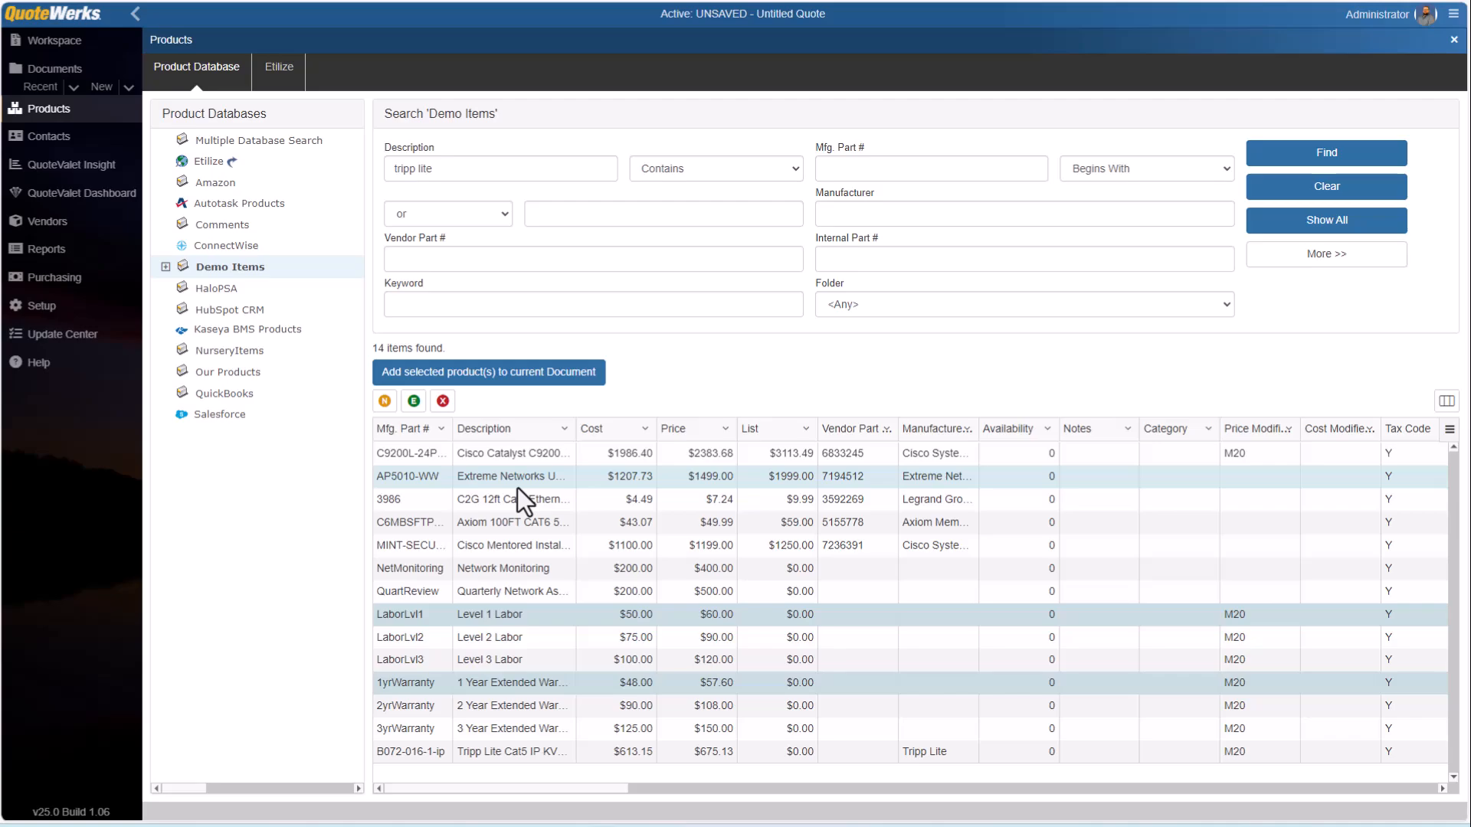
{"action": "left_click", "coordinate": [522, 593]}
{"action": "left_click", "coordinate": [533, 375]}
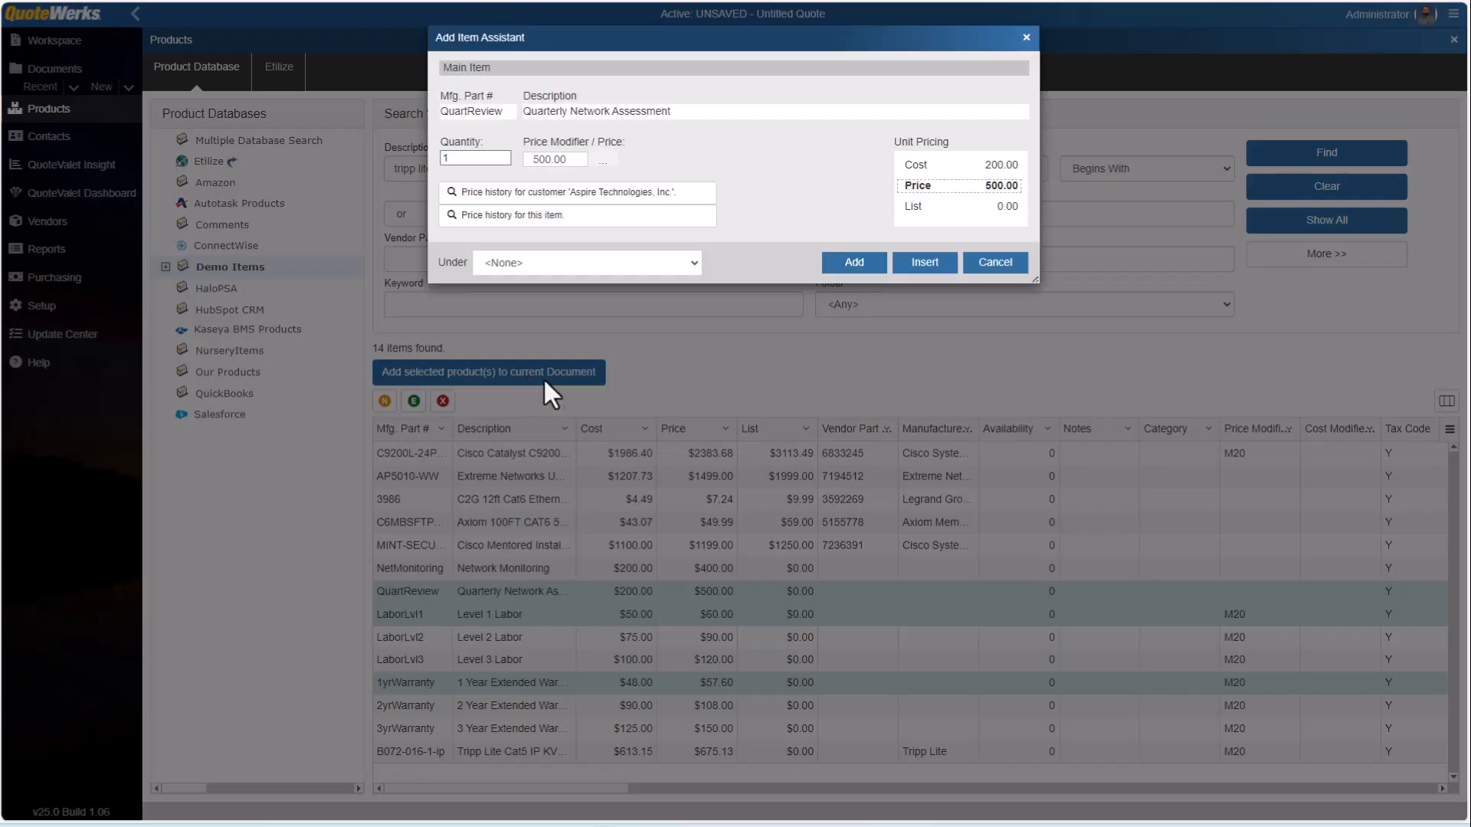
{"action": "left_click", "coordinate": [872, 260]}
{"action": "left_click", "coordinate": [872, 261]}
{"action": "left_click", "coordinate": [862, 264]}
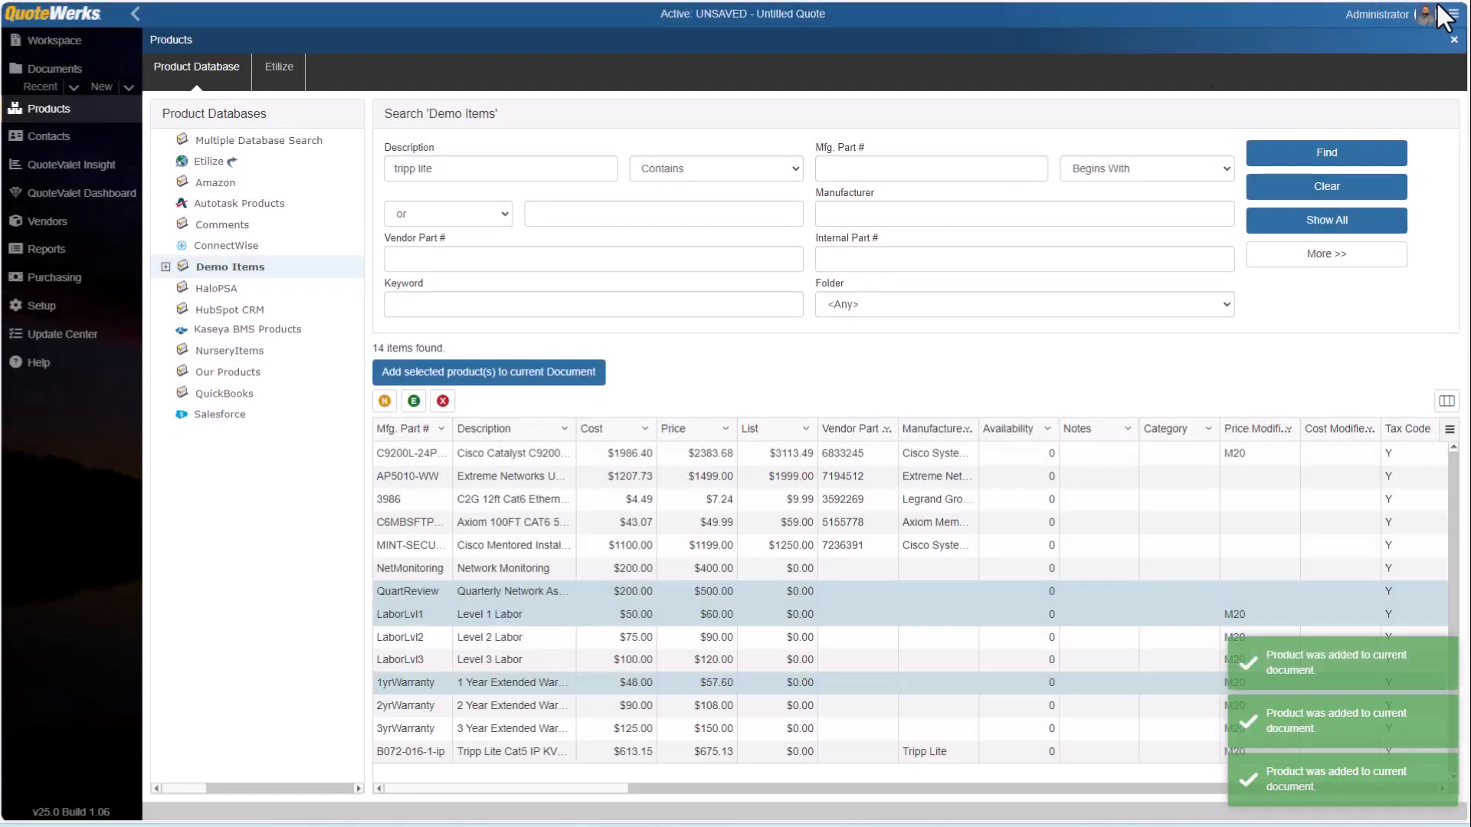
Step: Return to the quote and move Quarterly Network Assessment, Level 1 Labor and 1 Year Extended Warranty under the Services section
{"action": "left_click", "coordinate": [1453, 41]}
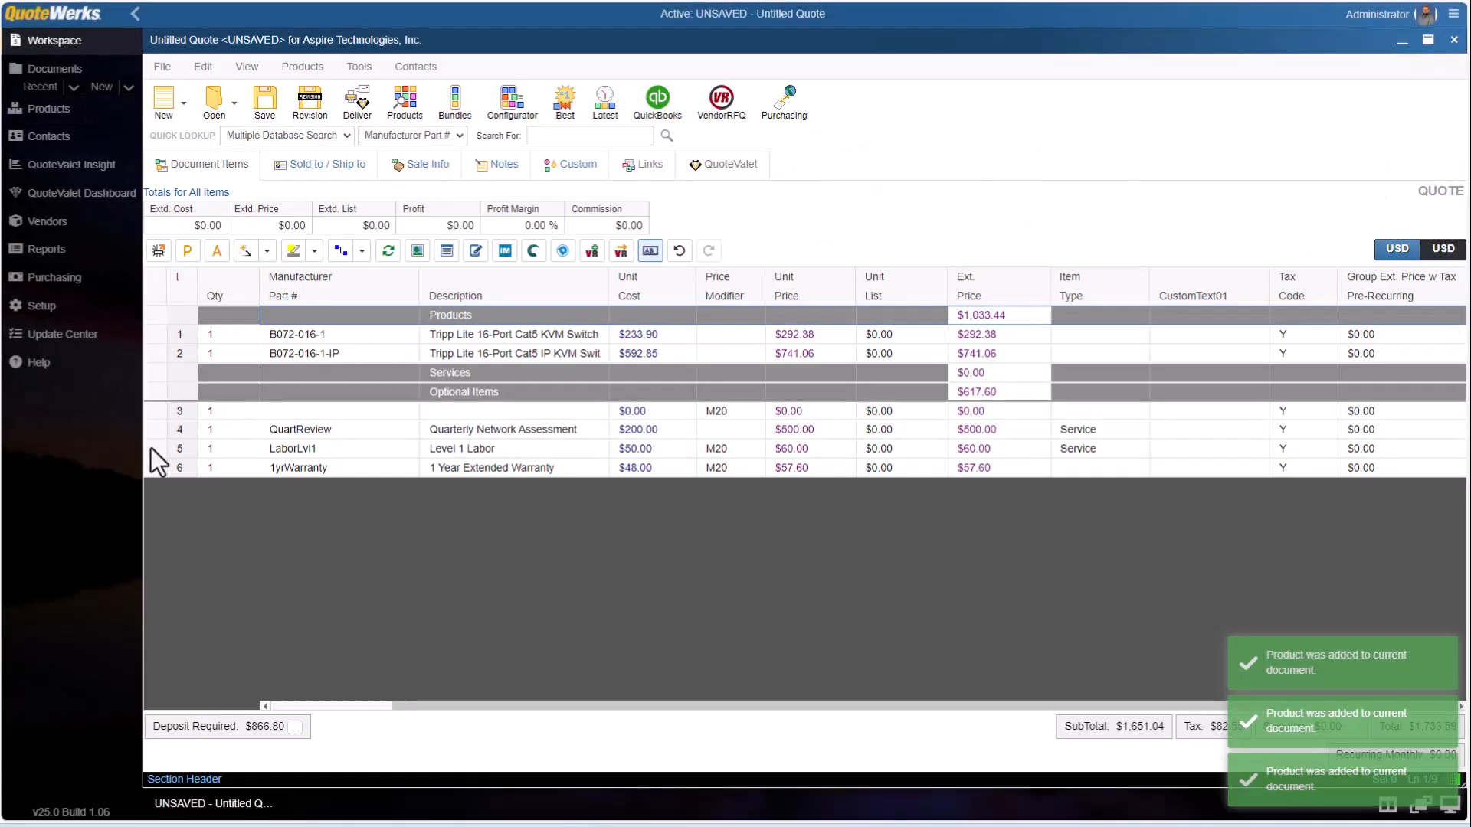
{"action": "left_click", "coordinate": [163, 428]}
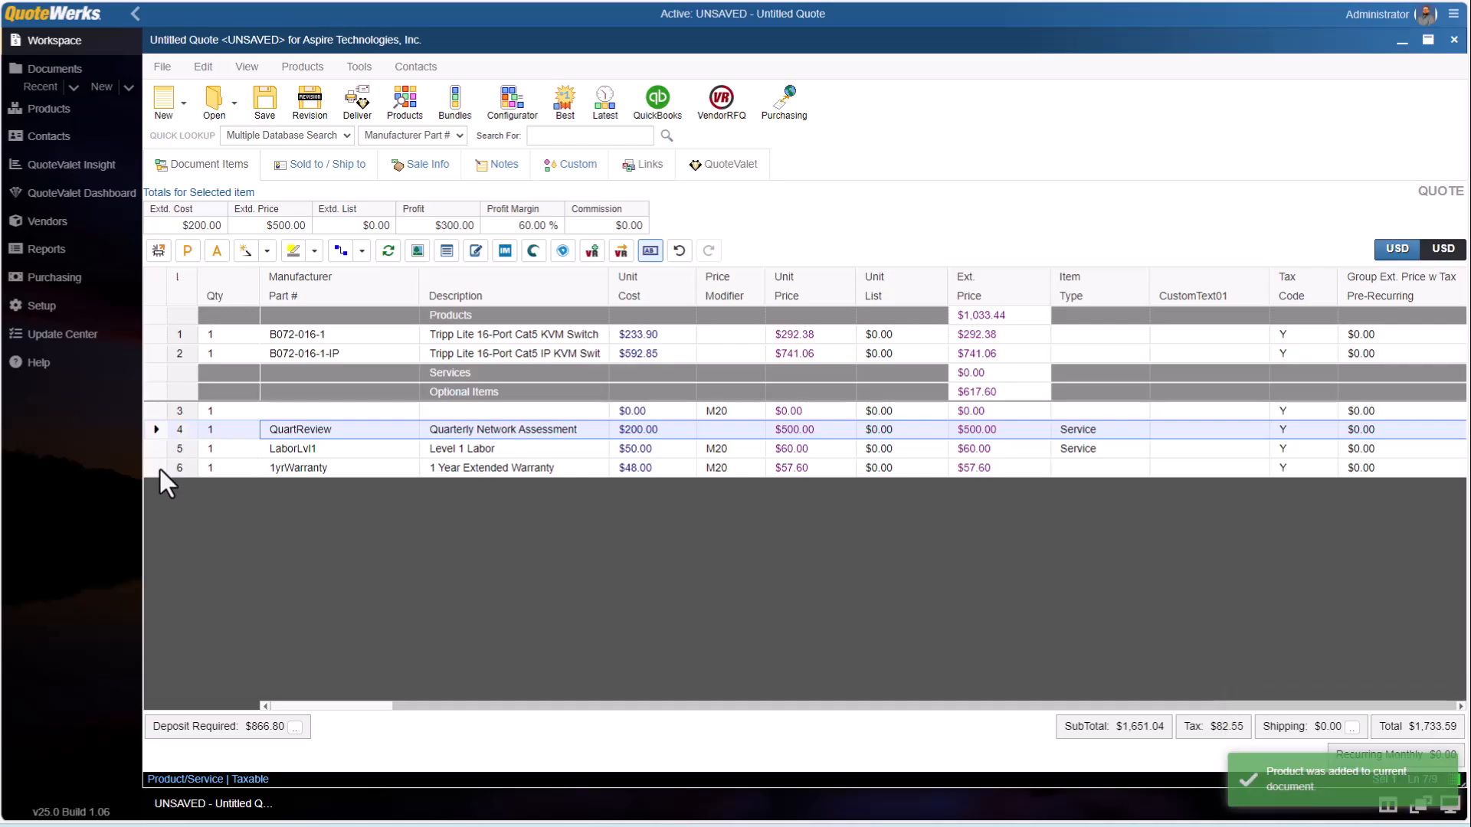
{"action": "mouse_move", "coordinate": [159, 471]}
{"action": "left_mouse_down"}
{"action": "mouse_move", "coordinate": [168, 380]}
{"action": "mouse_move", "coordinate": [170, 466]}
{"action": "left_mouse_up"}
Step: Move B072-016-1-IP under the Optional Items section and delete the blank line item from the quote
{"action": "left_click_drag", "start_coordinate": [168, 472], "coordinate": [167, 471]}
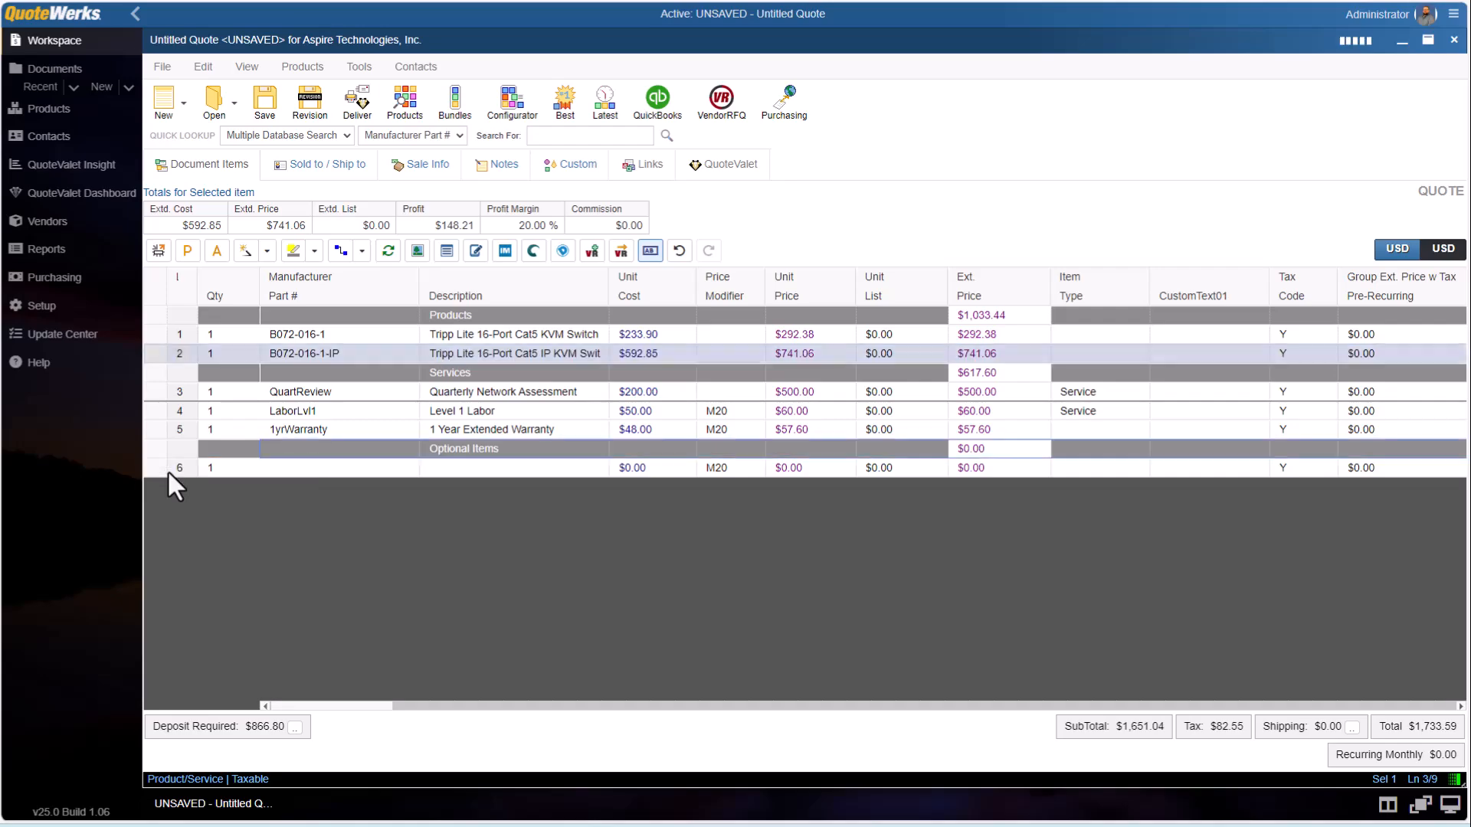
{"action": "right_click", "coordinate": [159, 470]}
{"action": "mouse_move", "coordinate": [221, 578]}
{"action": "left_click", "coordinate": [226, 628]}
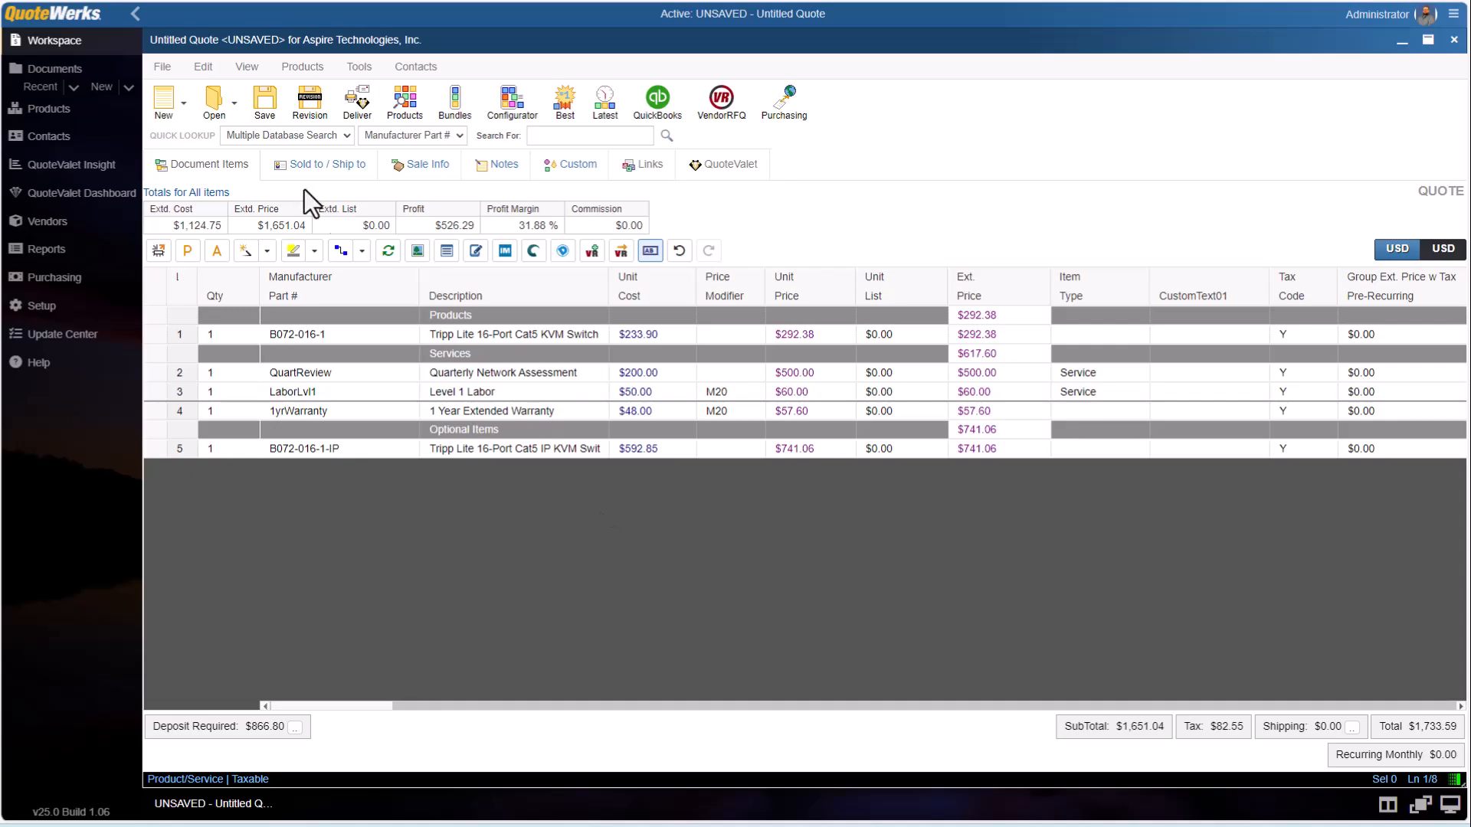
Step: Save the quote with Create or Attach to Deal enabled, keeping the Create New HubSpot CRM Deal choice and the prefilled deal name
{"action": "left_click", "coordinate": [264, 104]}
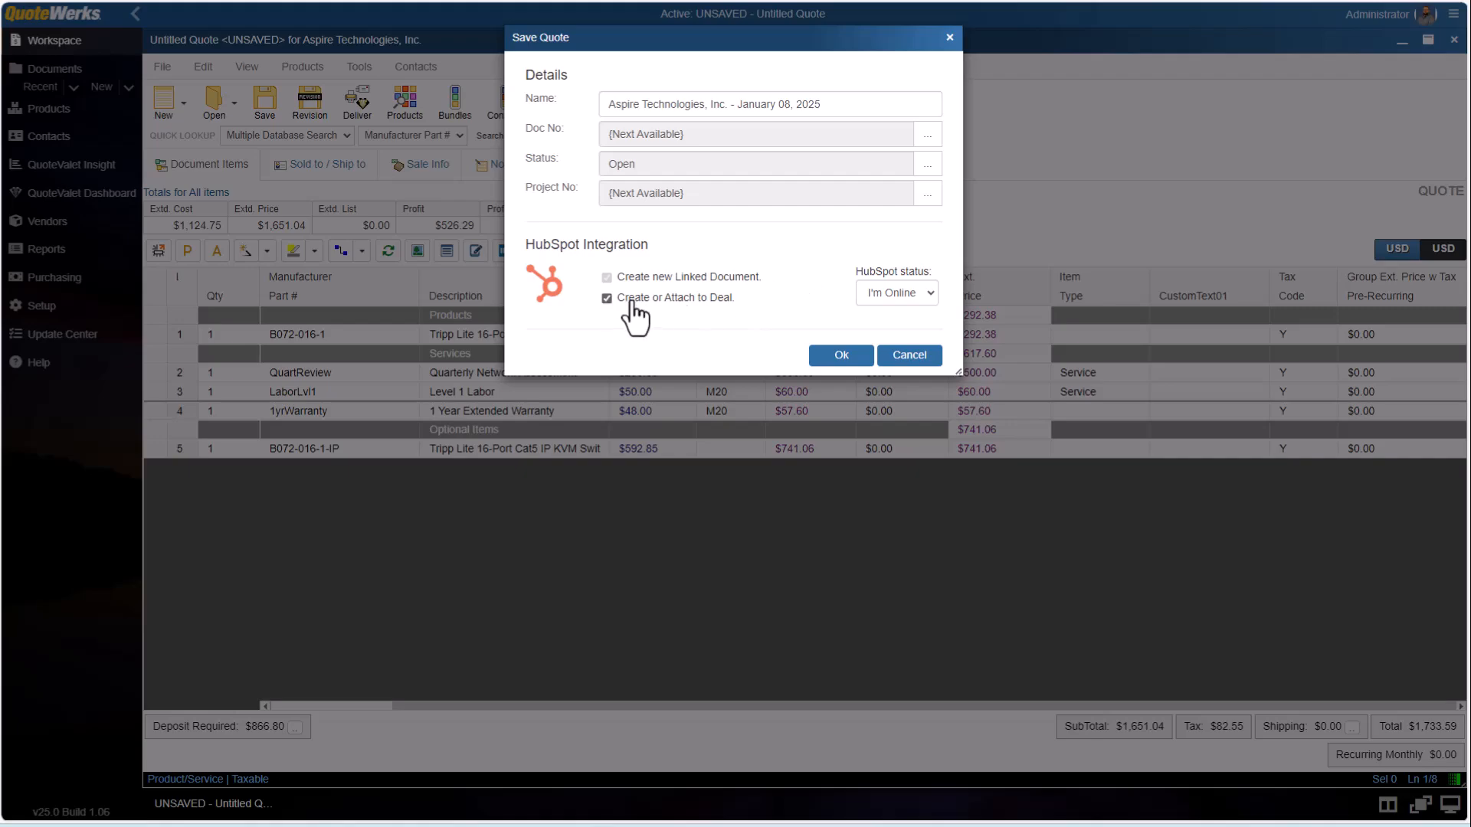
{"action": "left_click", "coordinate": [830, 356]}
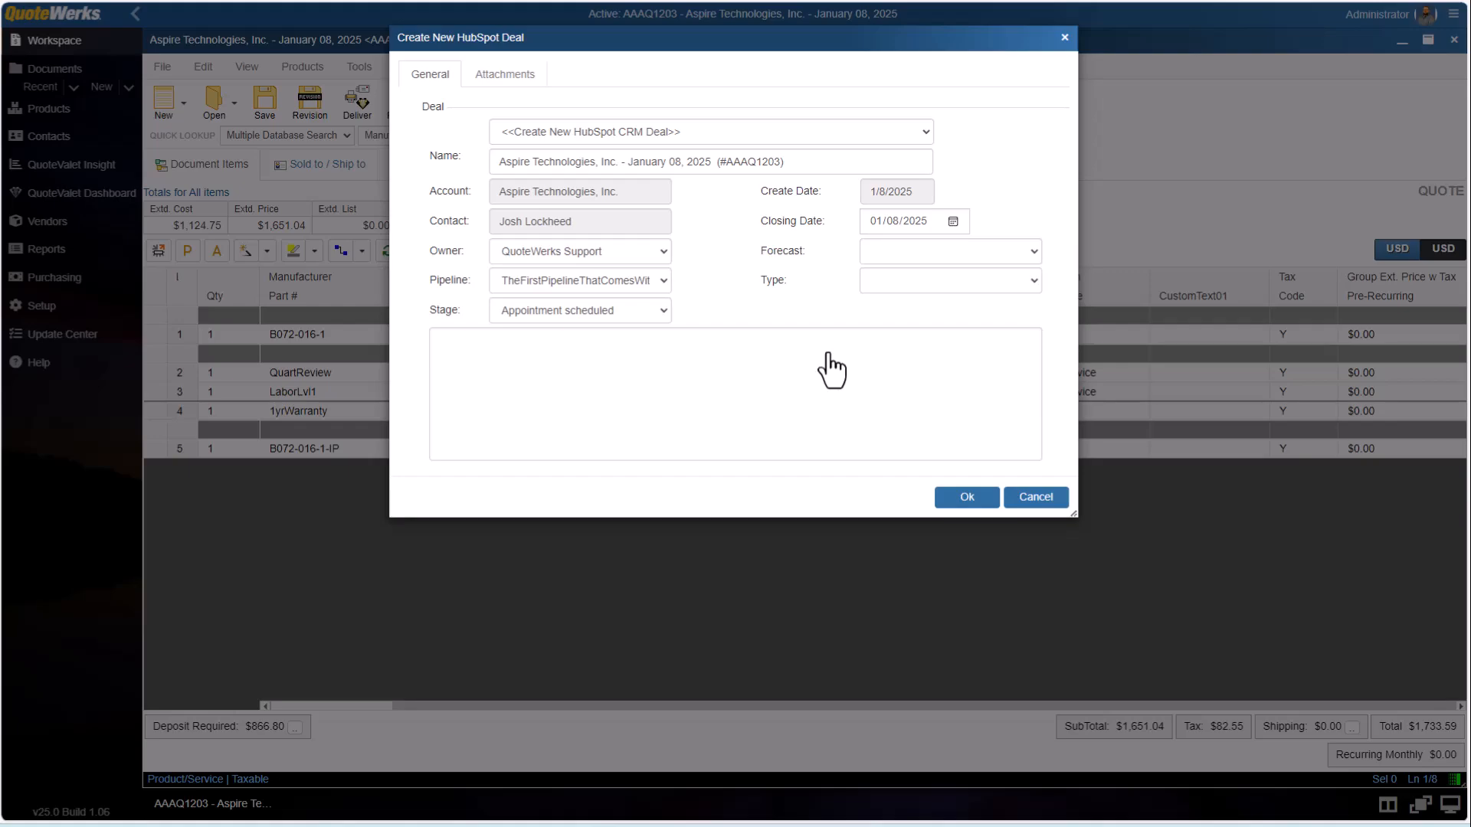
{"action": "left_click", "coordinate": [925, 133]}
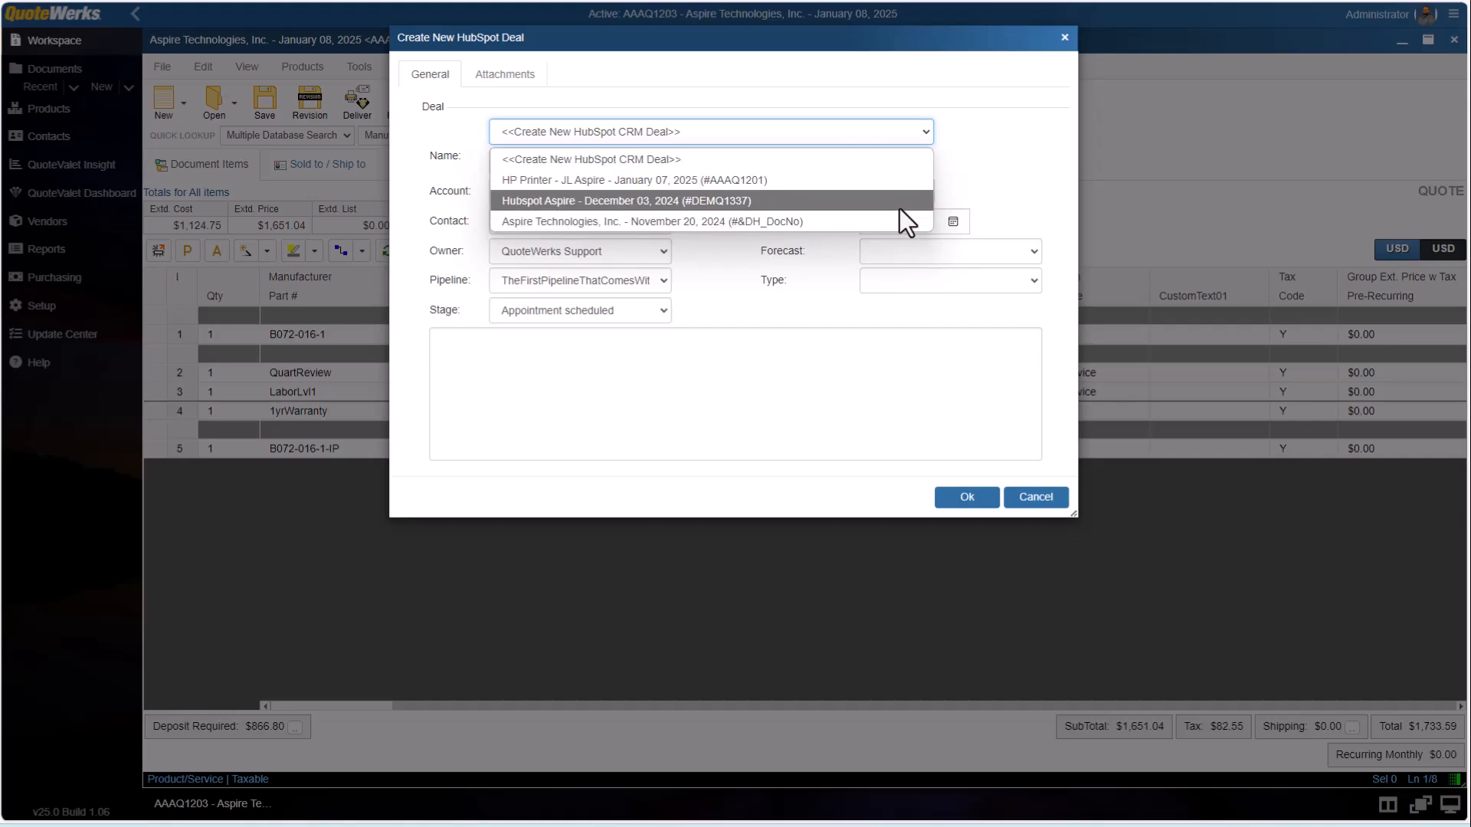
{"action": "left_click", "coordinate": [925, 135]}
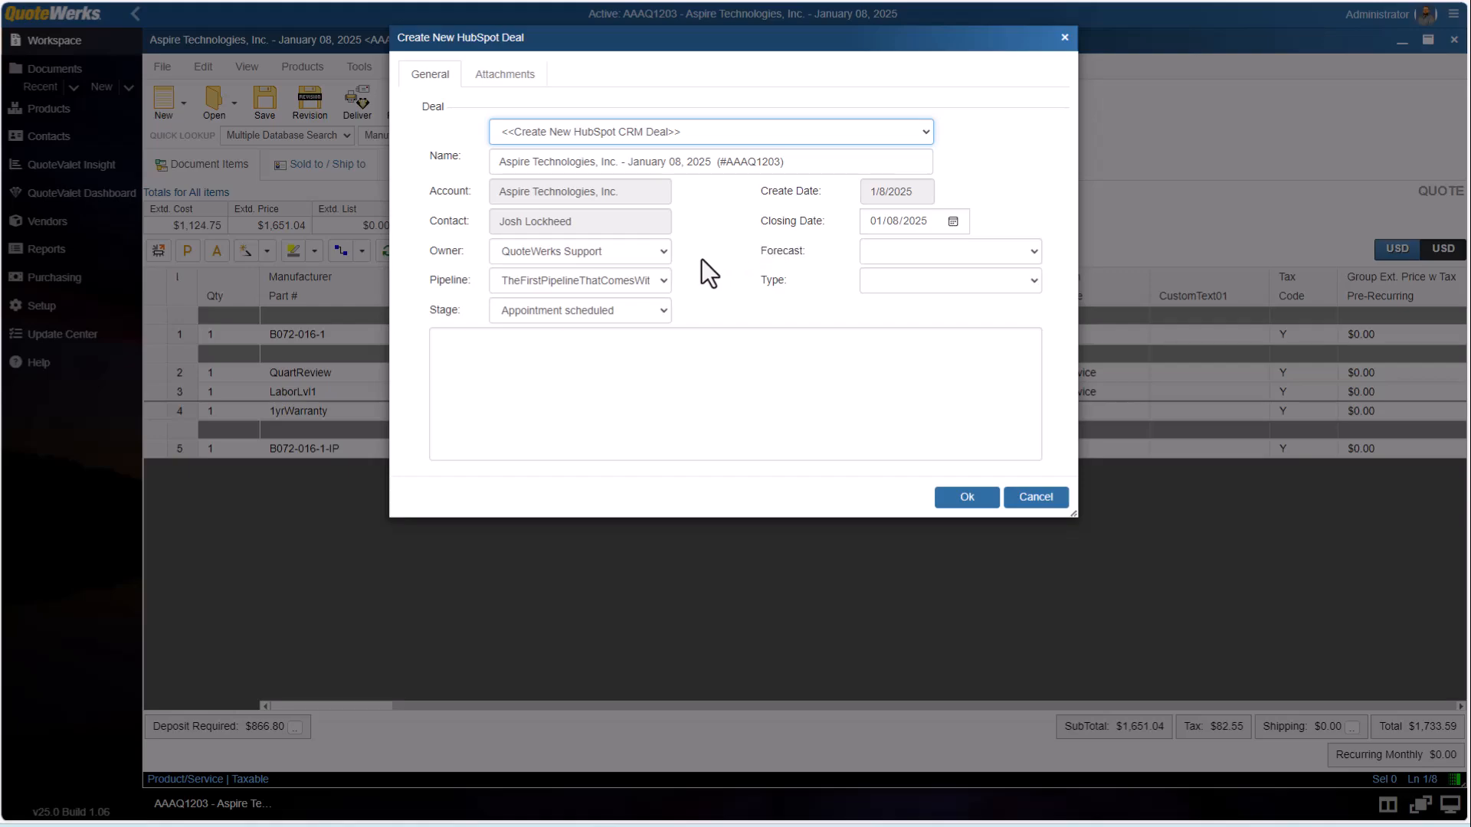
{"action": "left_click_drag", "start_coordinate": [786, 164], "coordinate": [442, 164]}
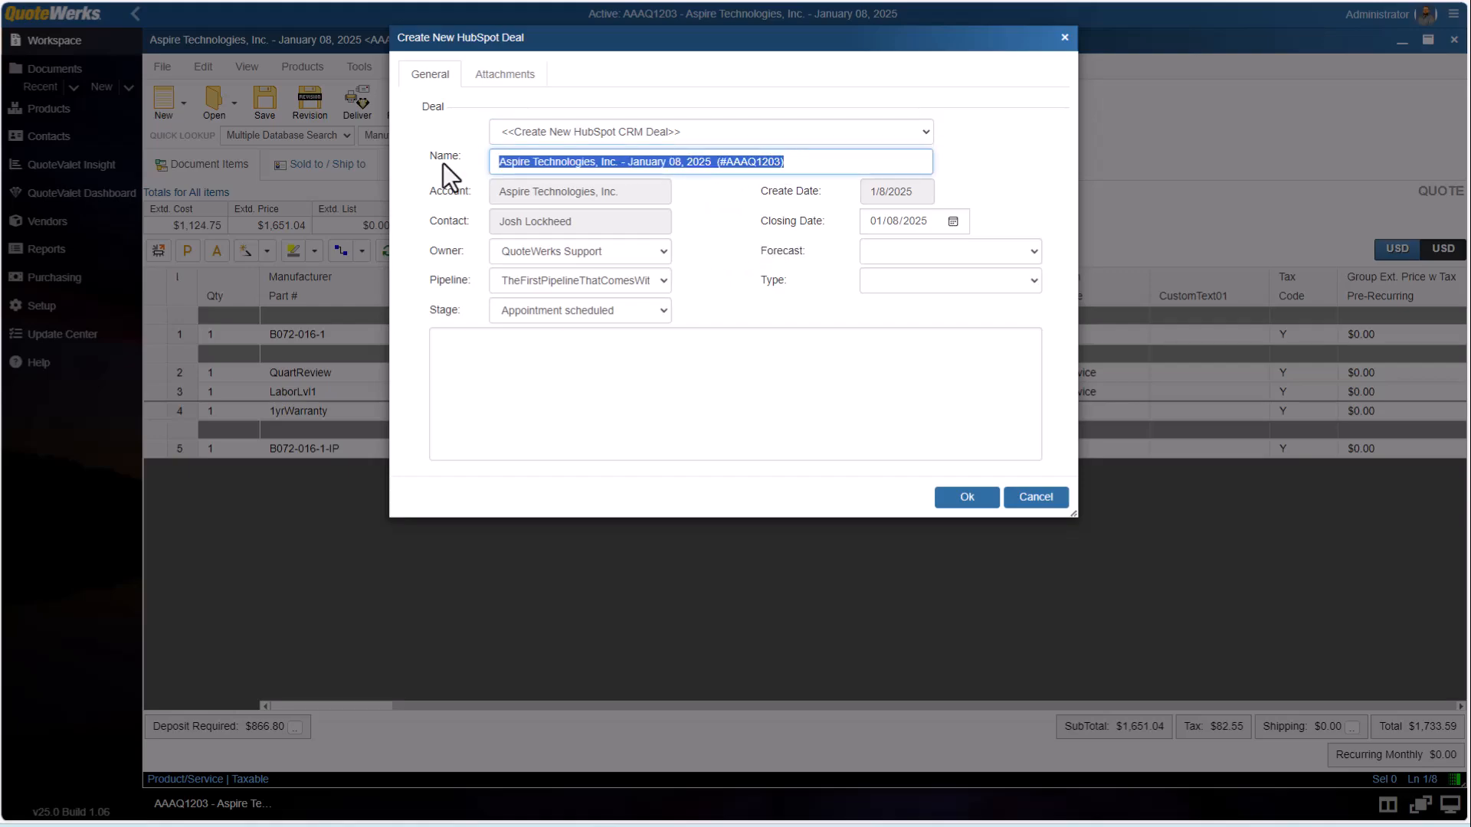
{"action": "left_click", "coordinate": [710, 211]}
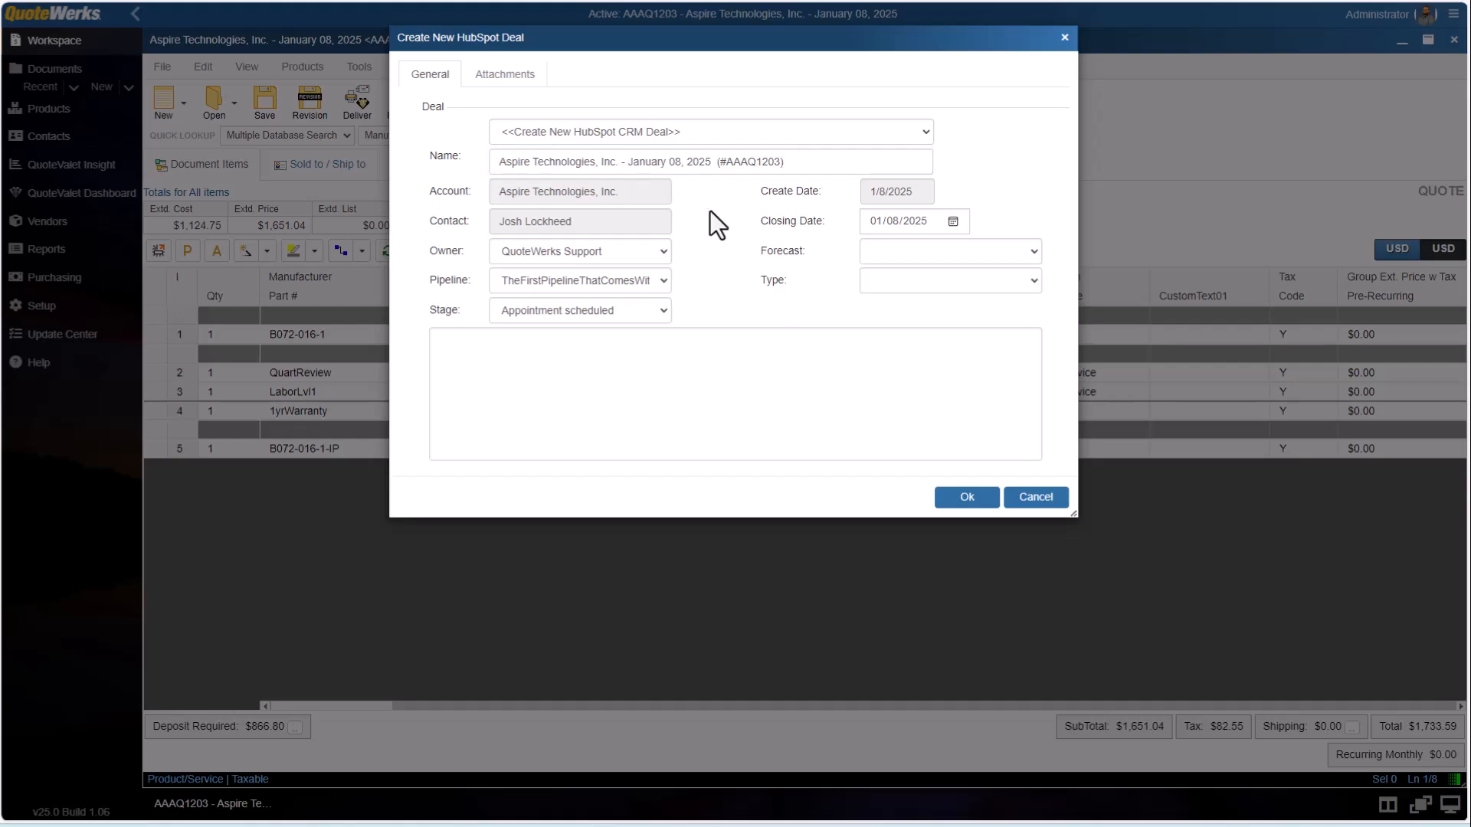
Step: Create the HubSpot deal with stage Quoted, type New Business and closing date 01/31/2025
{"action": "left_click", "coordinate": [659, 308]}
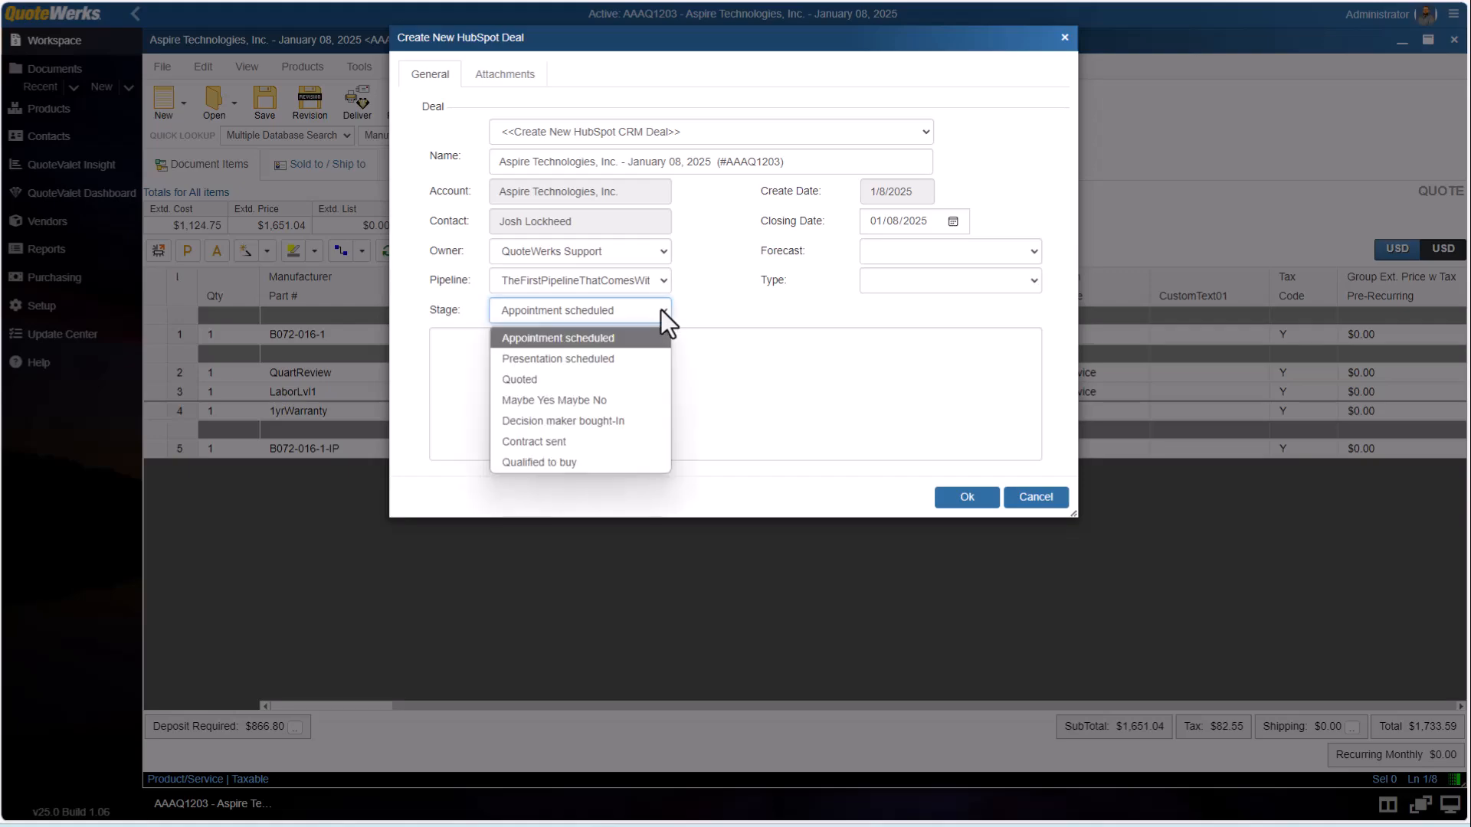
{"action": "left_click", "coordinate": [636, 379]}
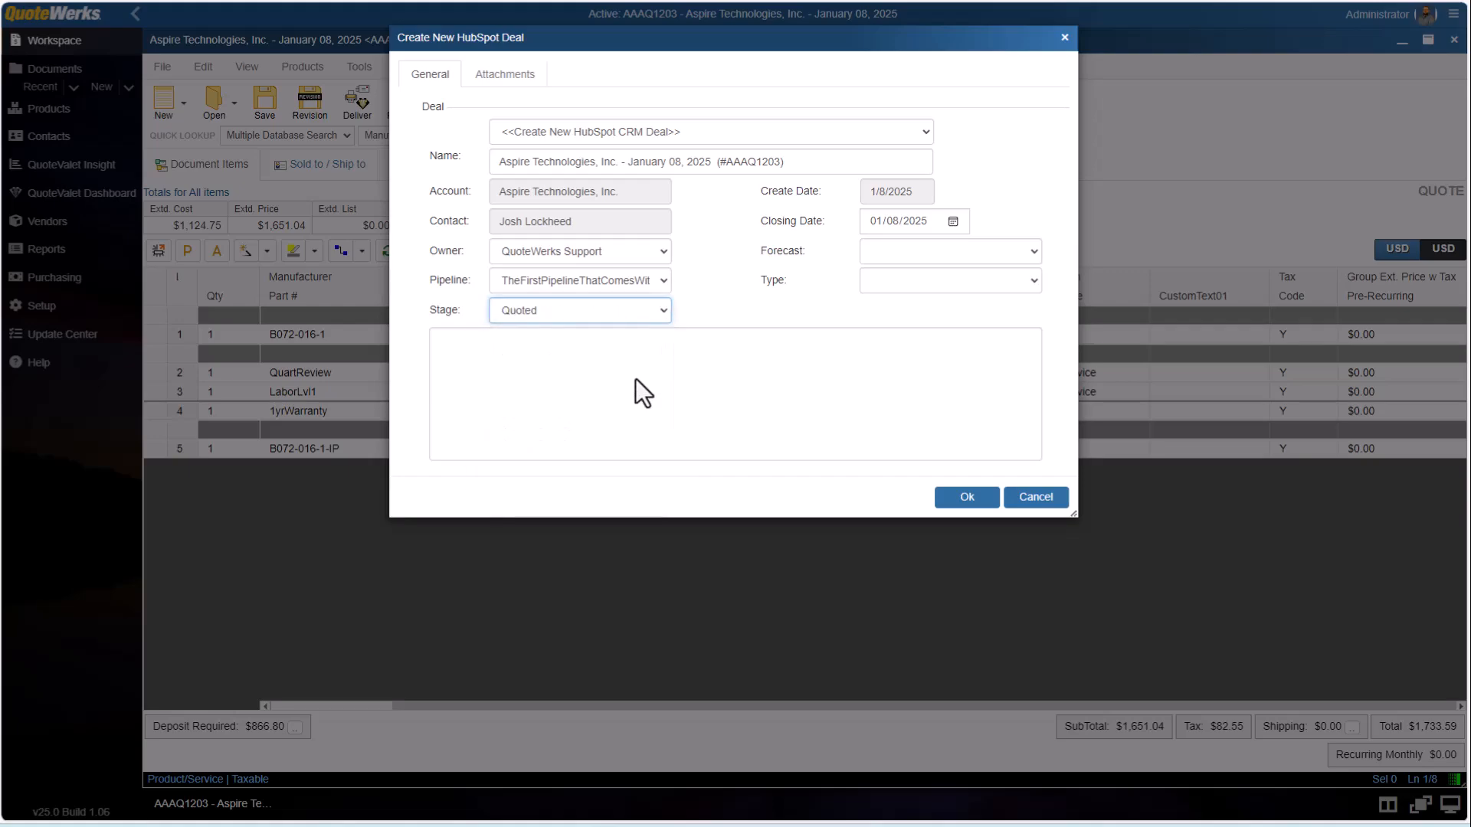
{"action": "left_click", "coordinate": [901, 288]}
{"action": "left_click", "coordinate": [903, 347]}
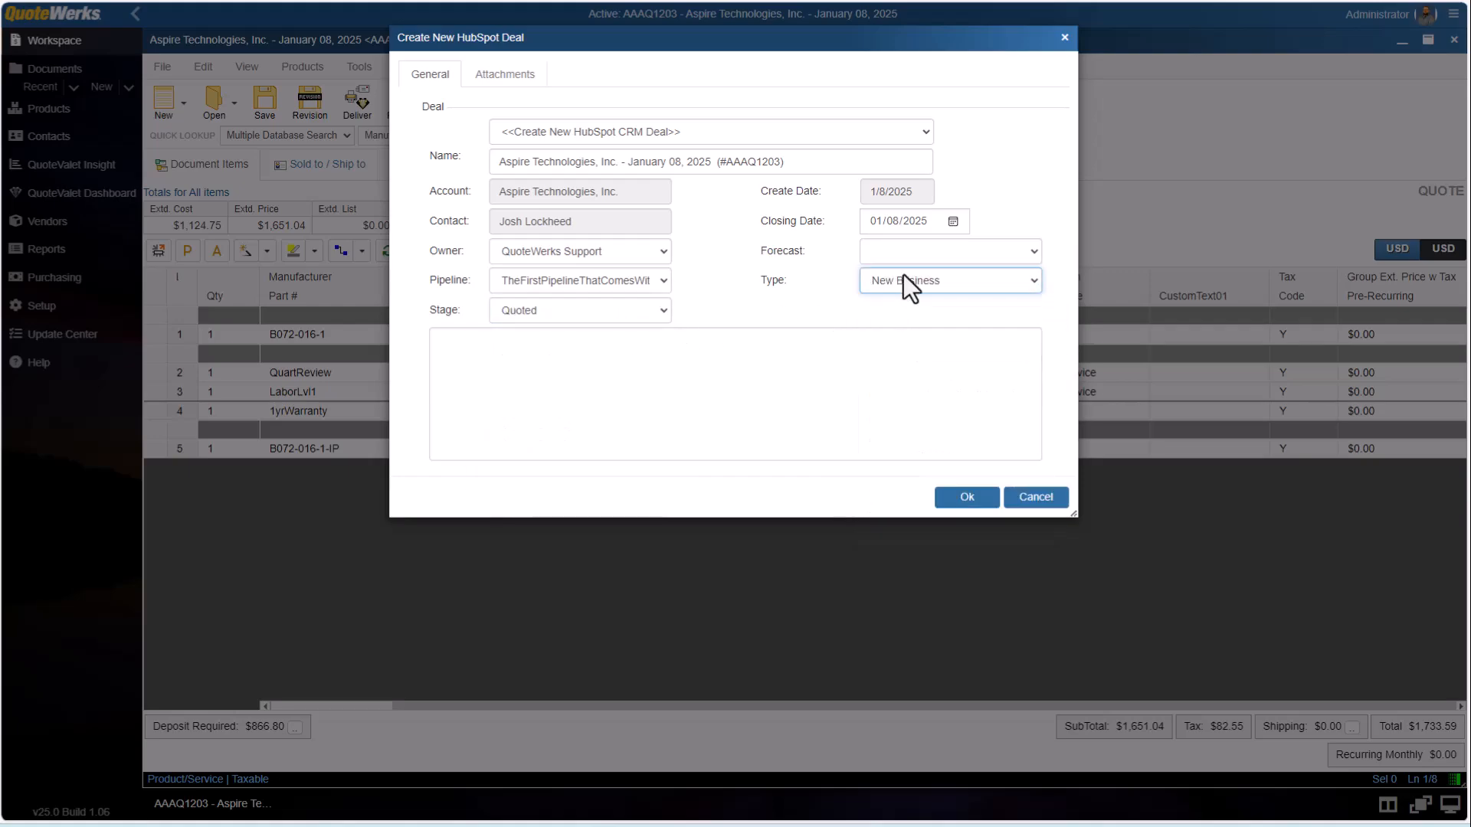
{"action": "left_click", "coordinate": [945, 222]}
{"action": "left_click", "coordinate": [950, 223]}
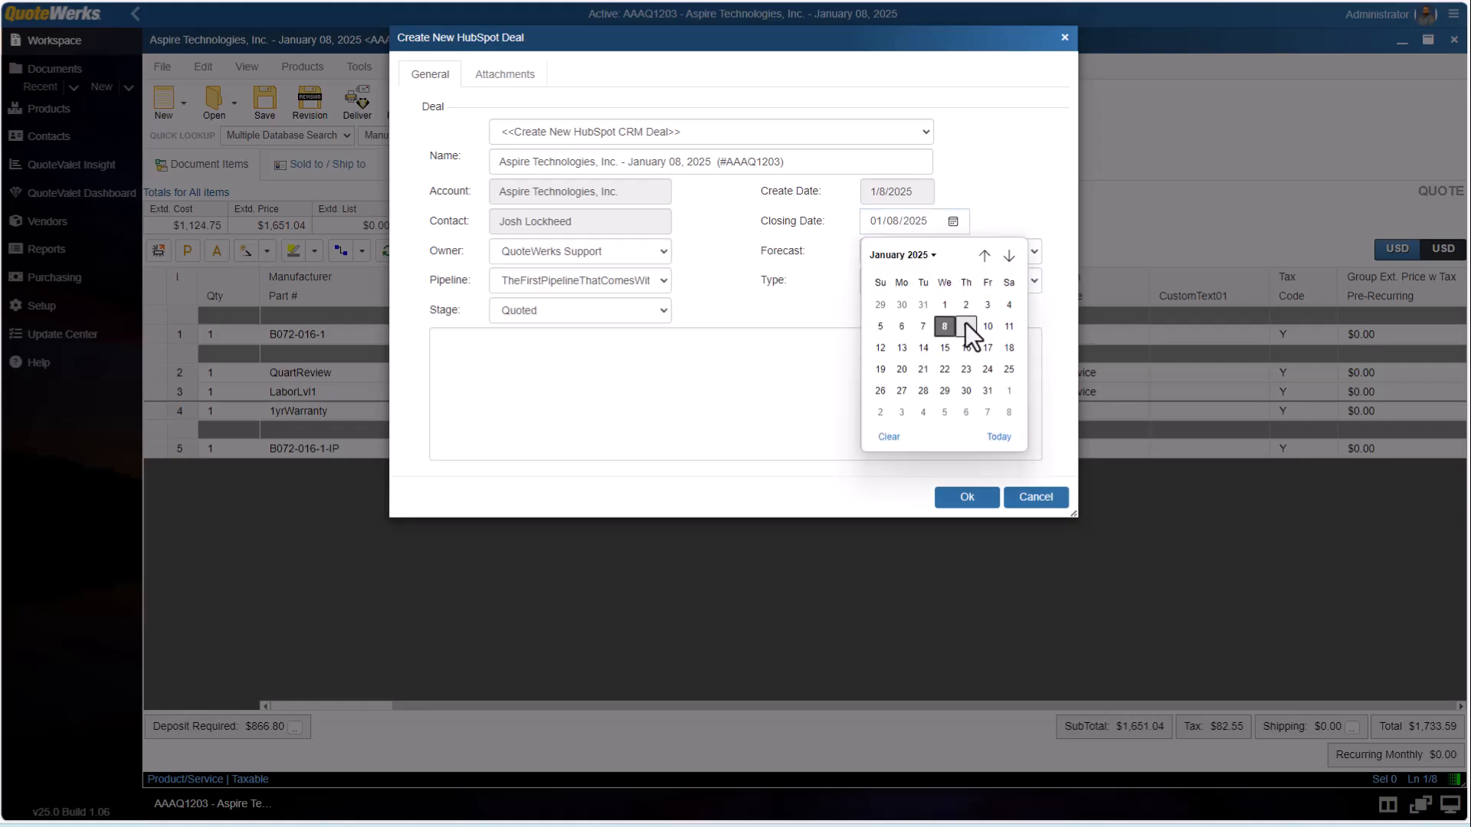
{"action": "left_click", "coordinate": [987, 391]}
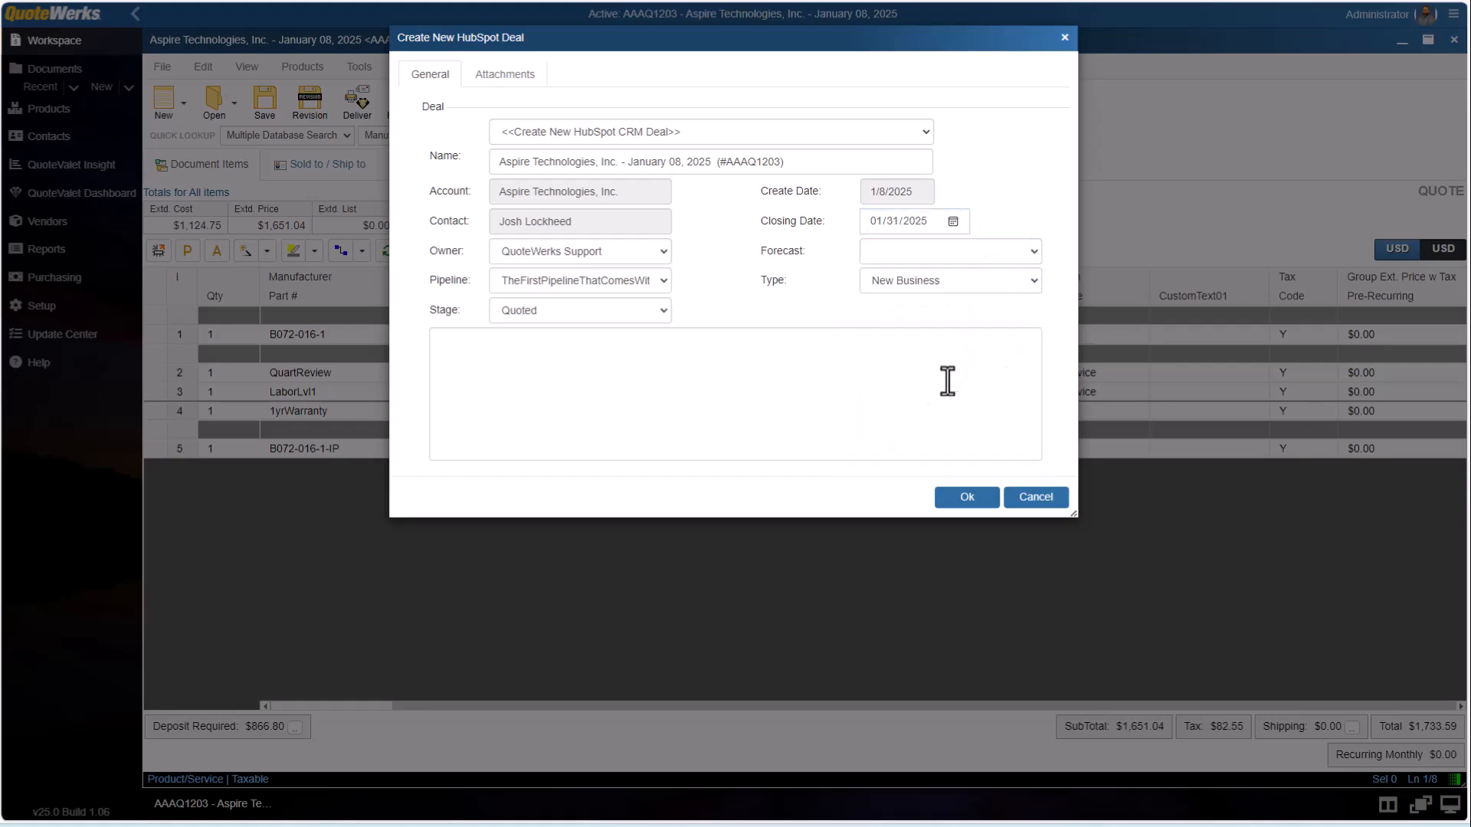
{"action": "left_click", "coordinate": [977, 506]}
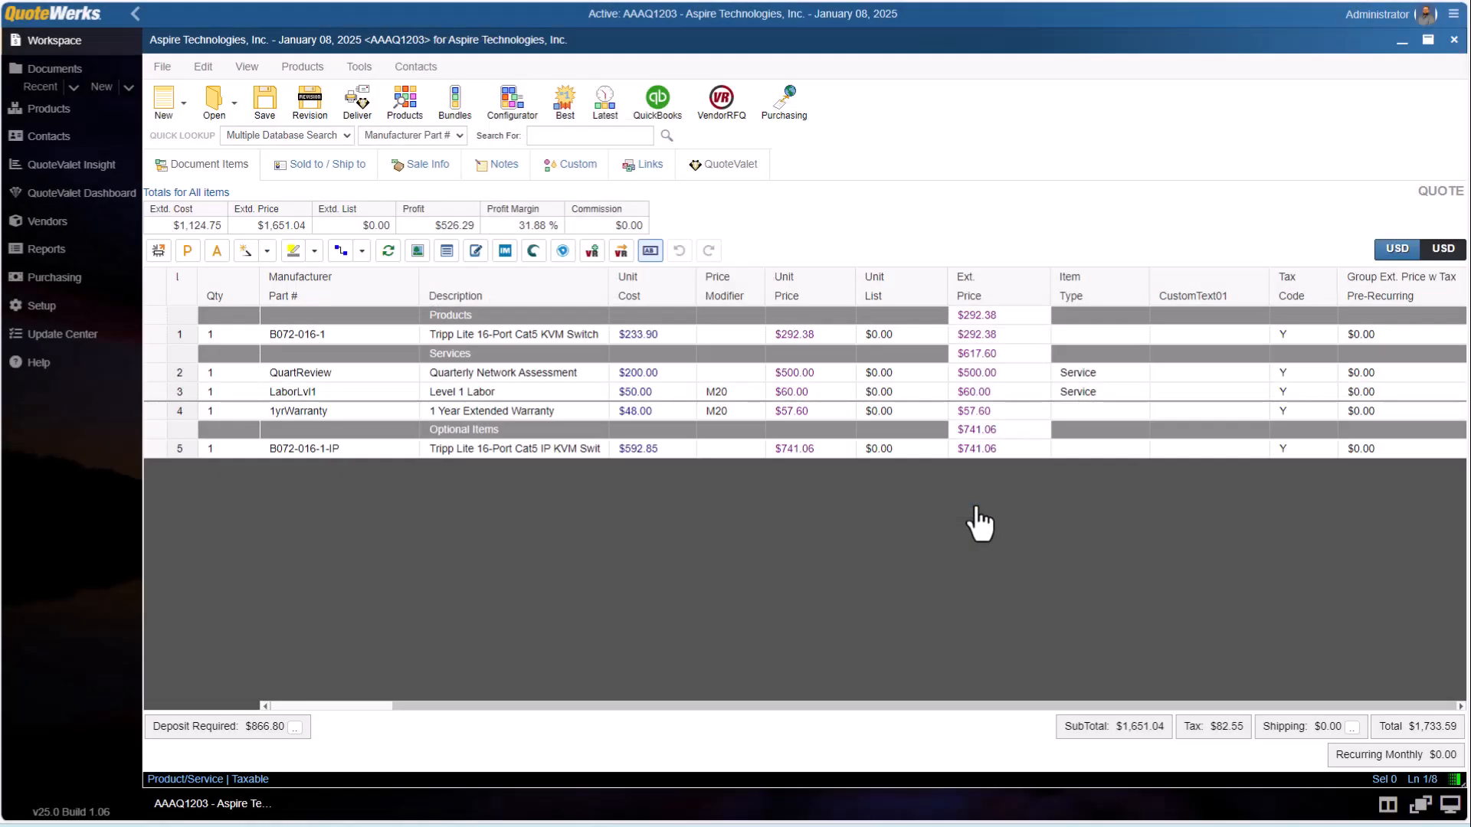
Step: Open the quote's linked deal in HubSpot CRM and examine its details and full list of line items
{"action": "left_click", "coordinate": [657, 164]}
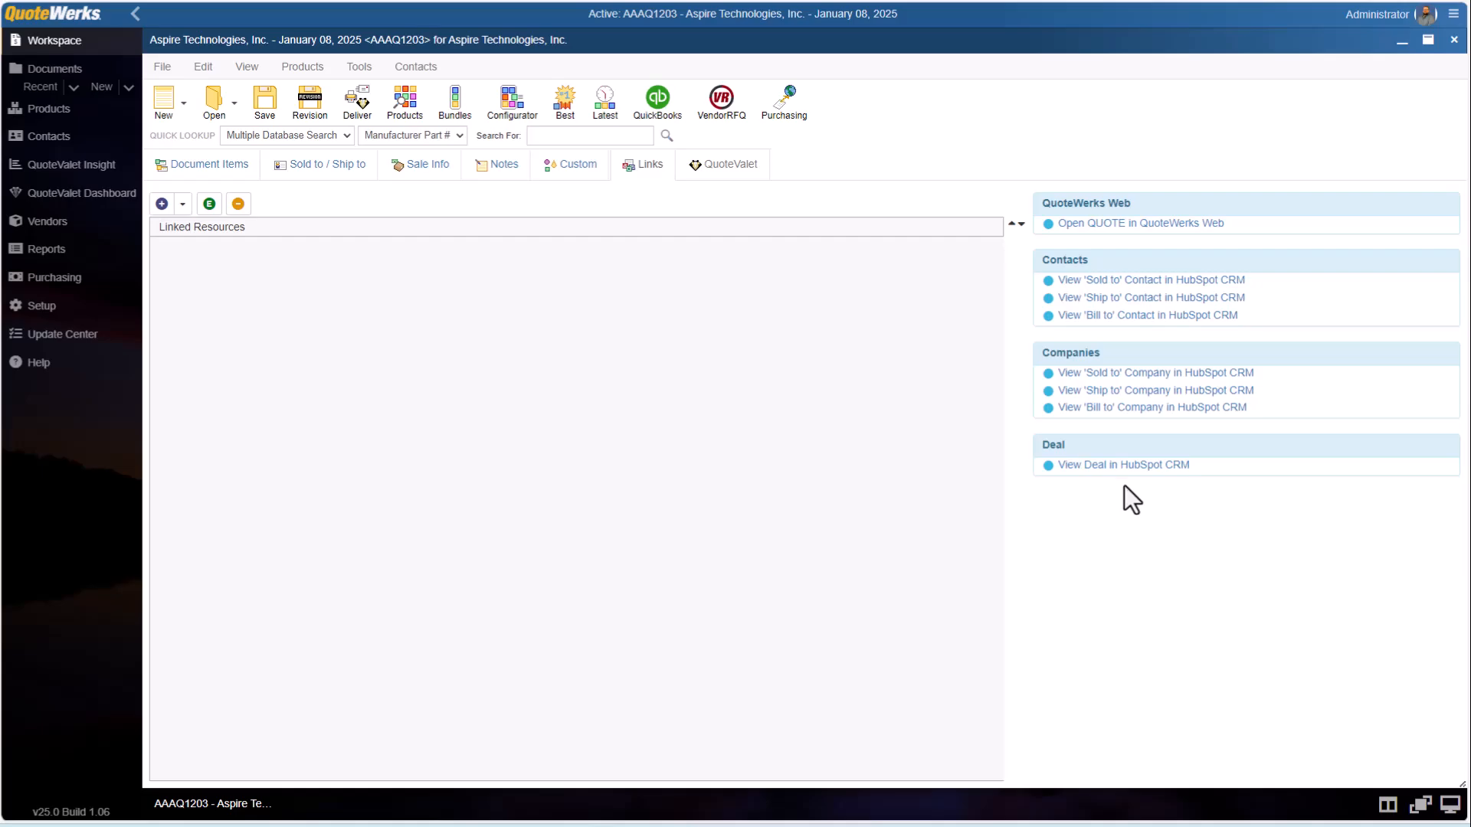
{"action": "left_click", "coordinate": [1122, 466]}
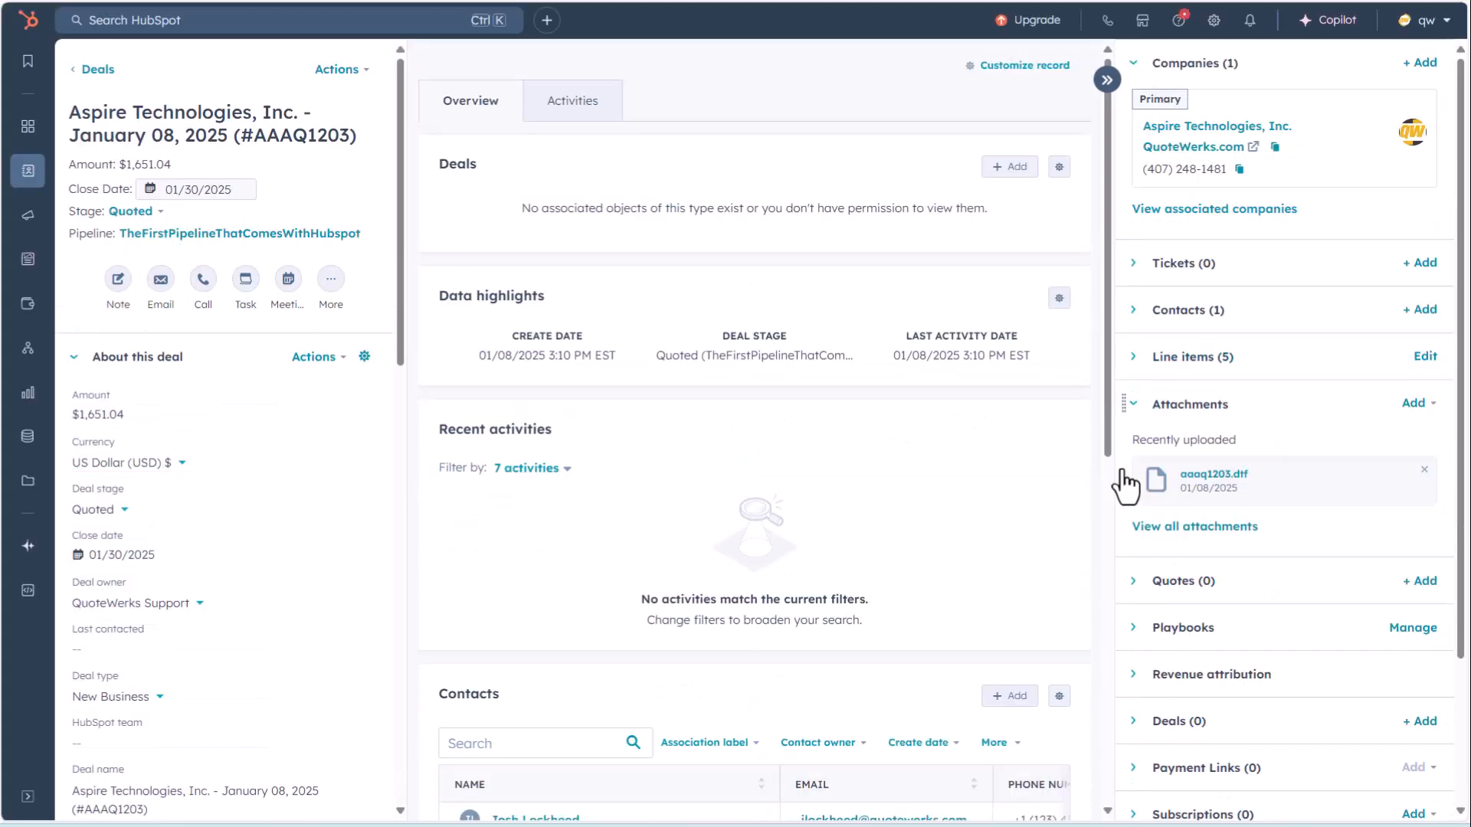
{"action": "left_click", "coordinate": [1131, 357]}
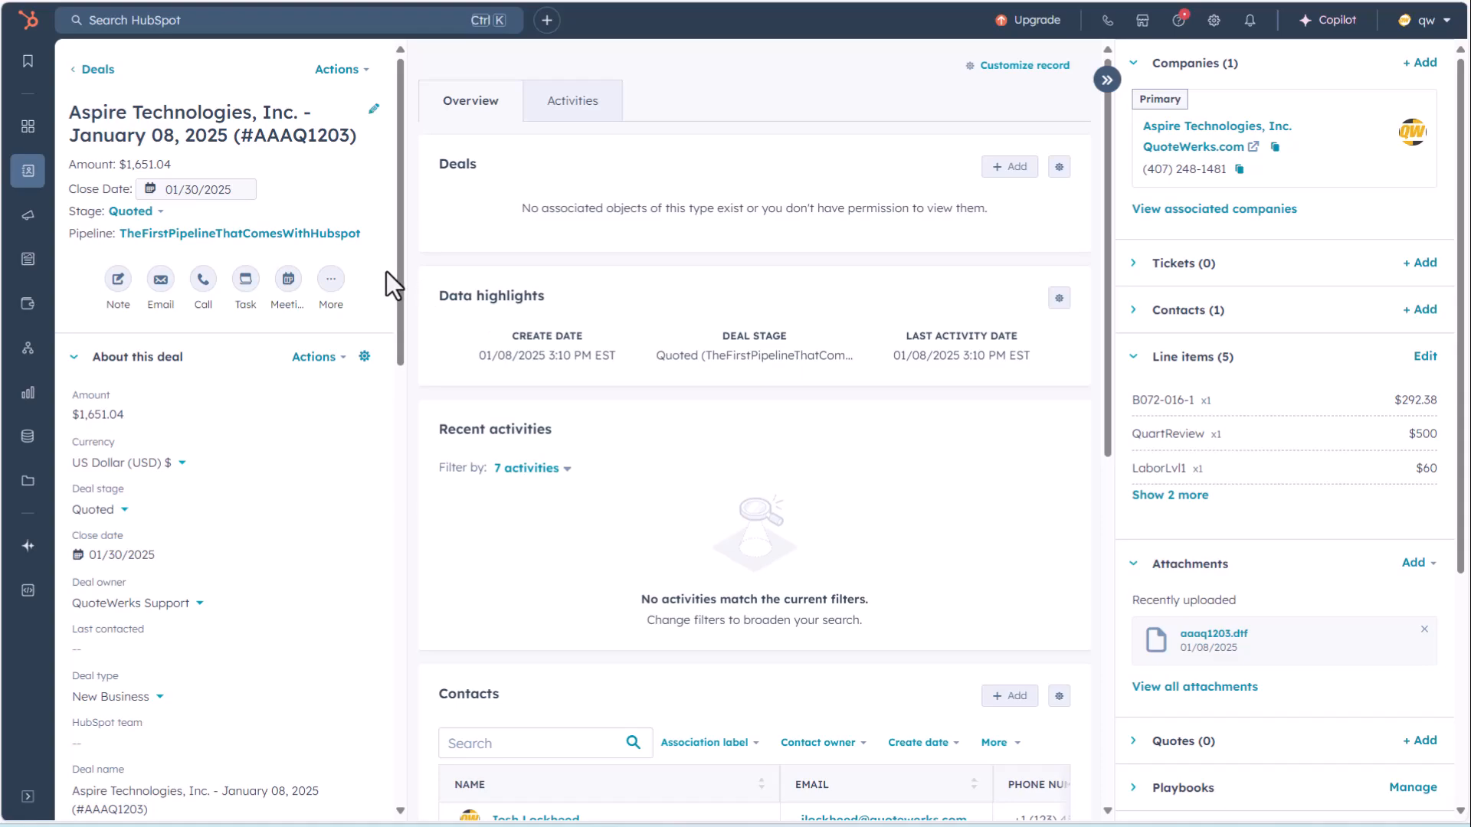
{"action": "left_click_drag", "start_coordinate": [398, 271], "coordinate": [412, 320]}
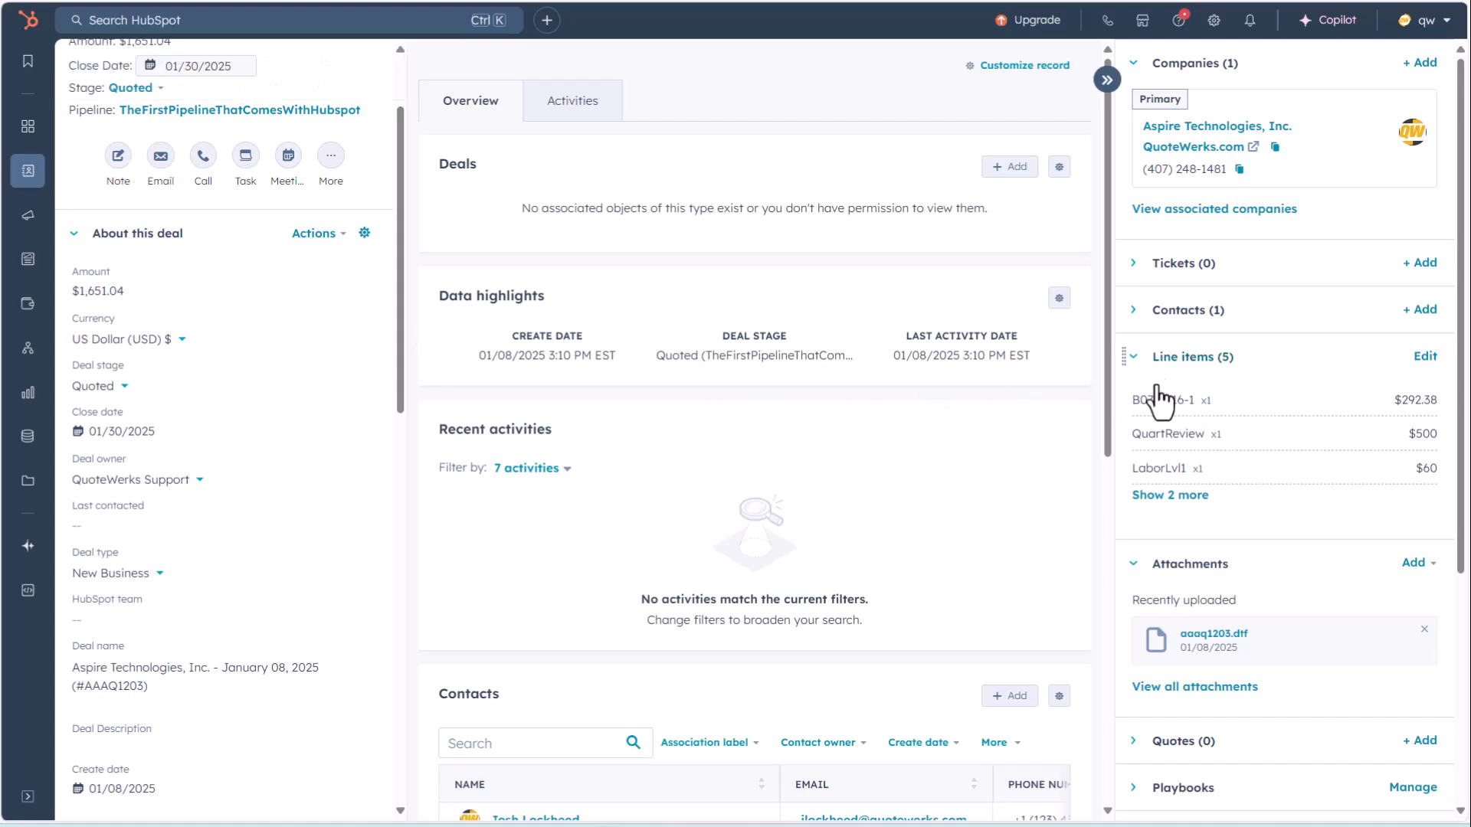
{"action": "left_click", "coordinate": [1150, 498]}
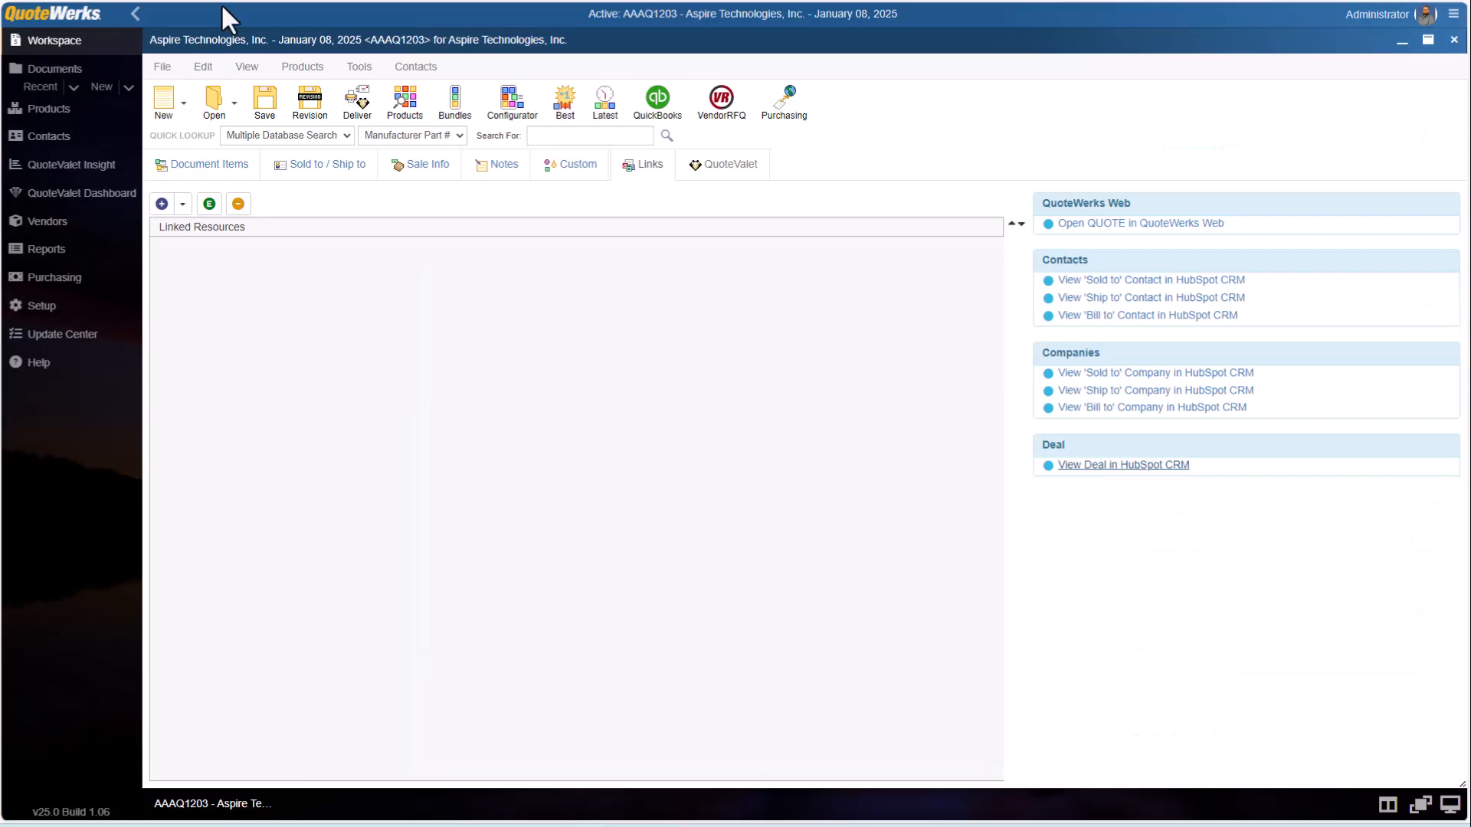
Step: Return to the quote's document items and choose SimpleCoverPage.rtf and the Quote (Minimal) Advanced layout for delivery
{"action": "left_click", "coordinate": [226, 166]}
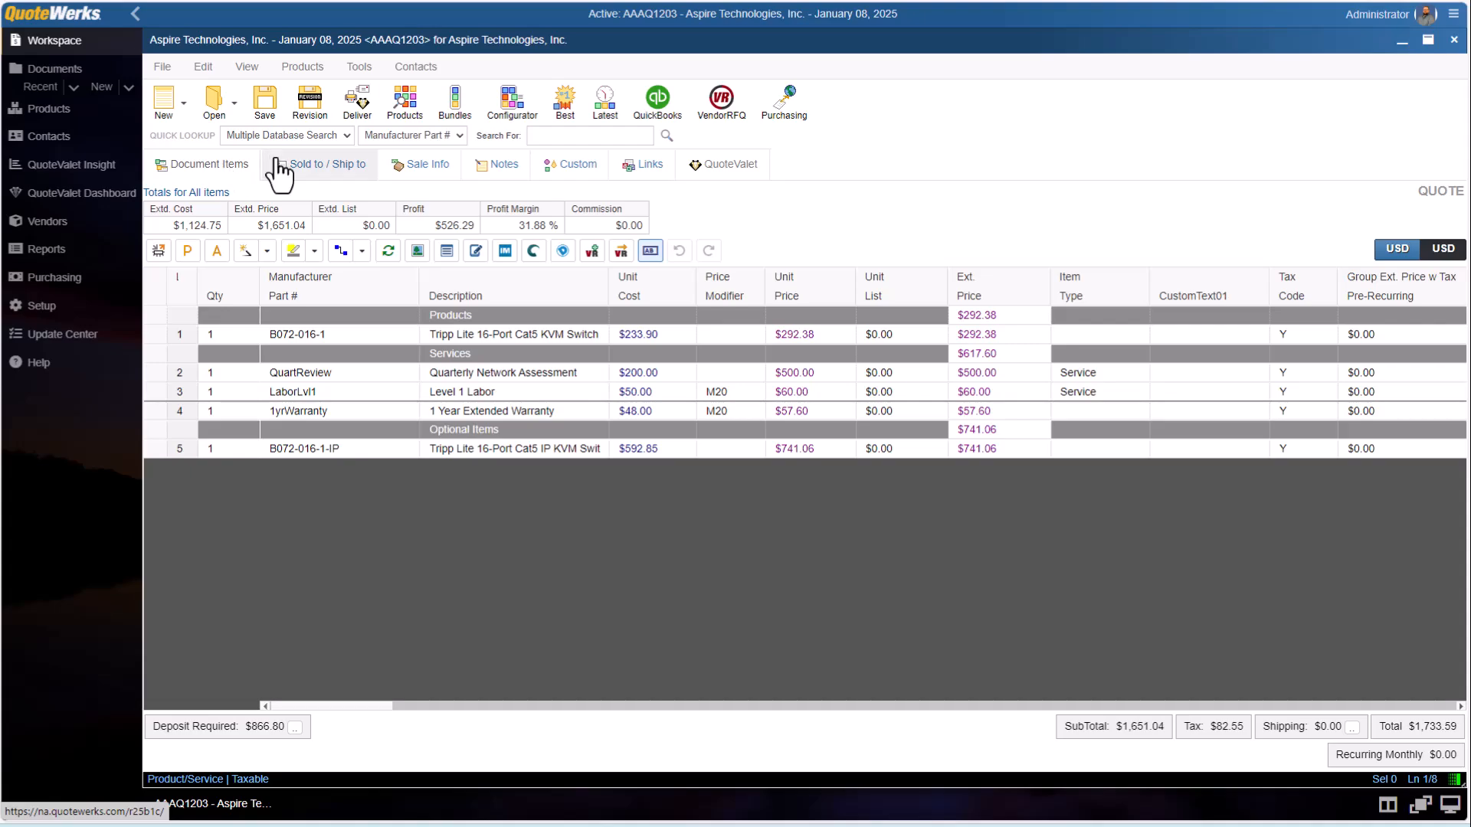
{"action": "left_click", "coordinate": [357, 100]}
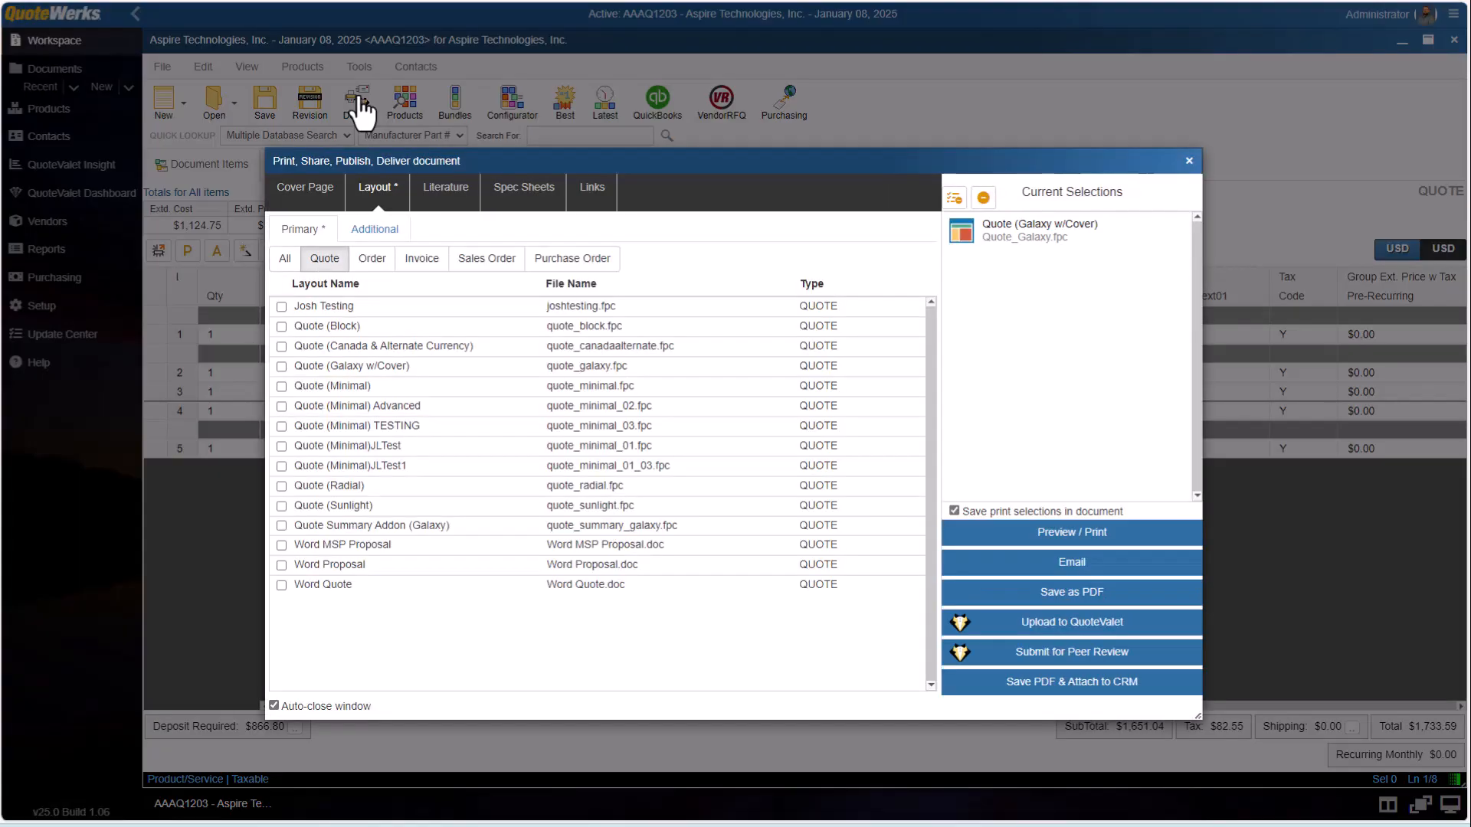
{"action": "left_click", "coordinate": [301, 197]}
{"action": "left_click", "coordinate": [302, 228]}
{"action": "left_click", "coordinate": [317, 334]}
{"action": "left_click", "coordinate": [381, 187]}
{"action": "left_click", "coordinate": [282, 407]}
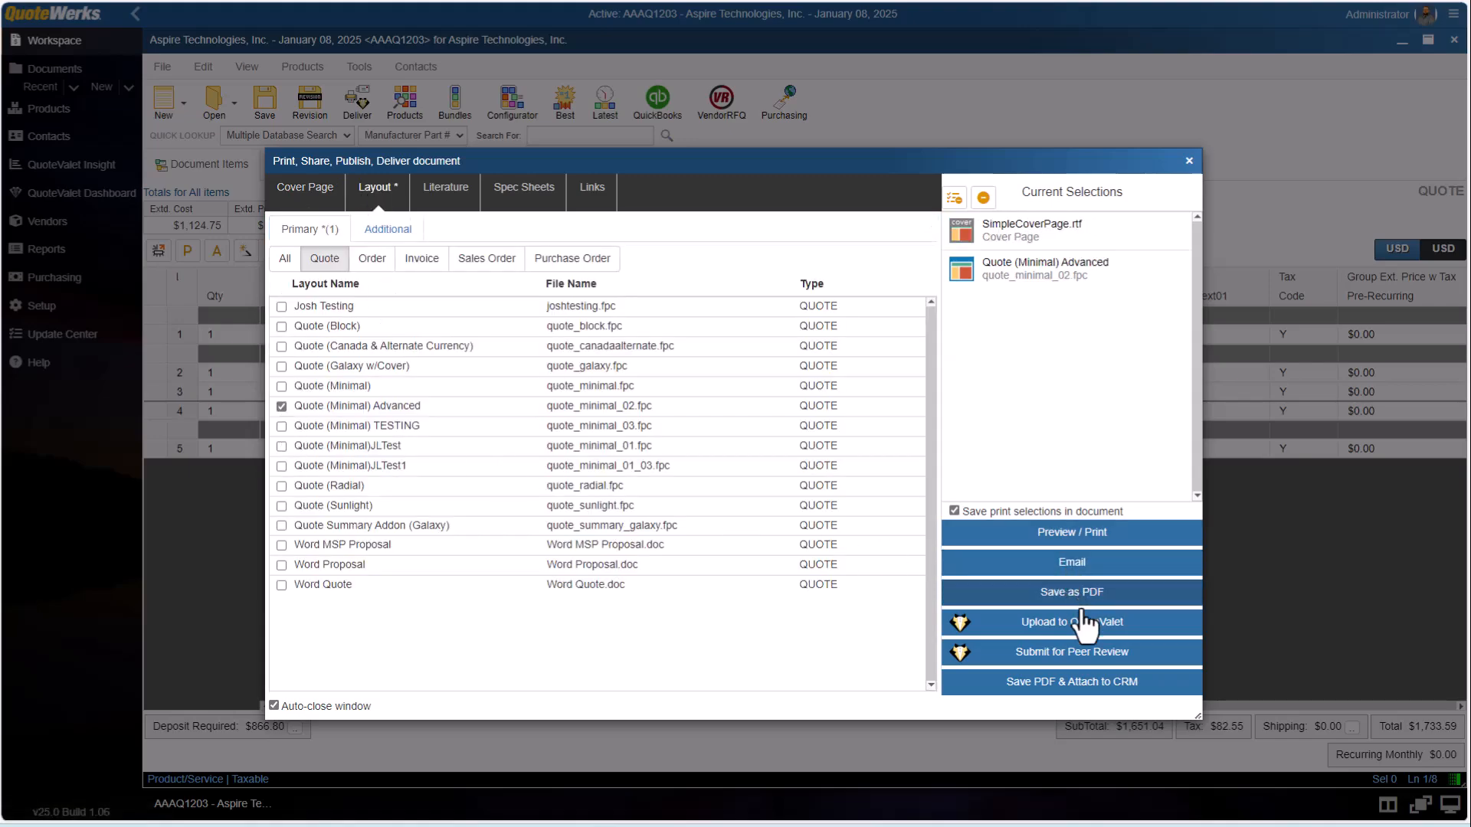
Step: Upload the quote to QuoteValet with the CustomerFacing template and review the customer presentation web page
{"action": "left_click", "coordinate": [1082, 613]}
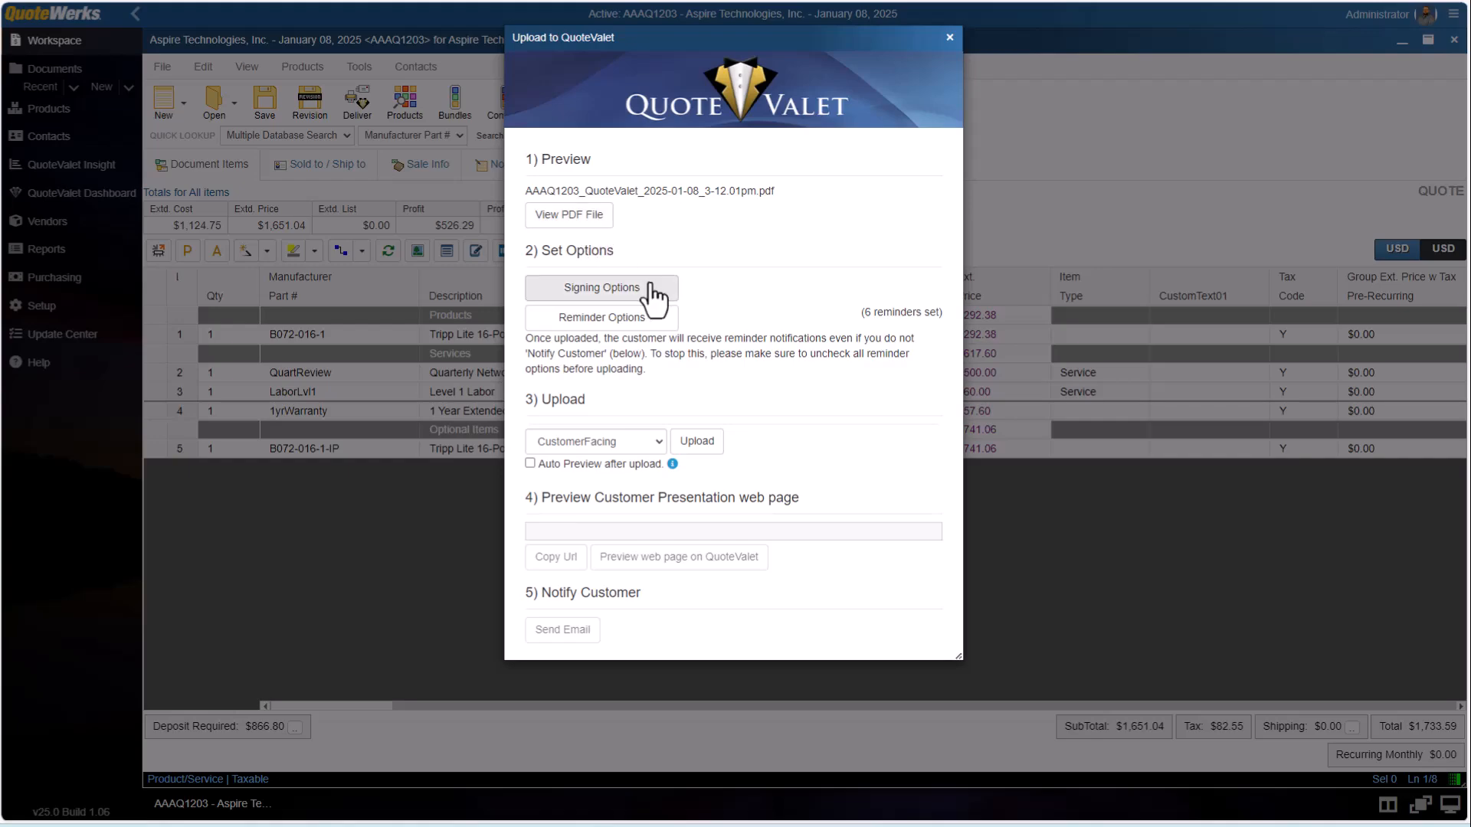
{"action": "left_click", "coordinate": [697, 443]}
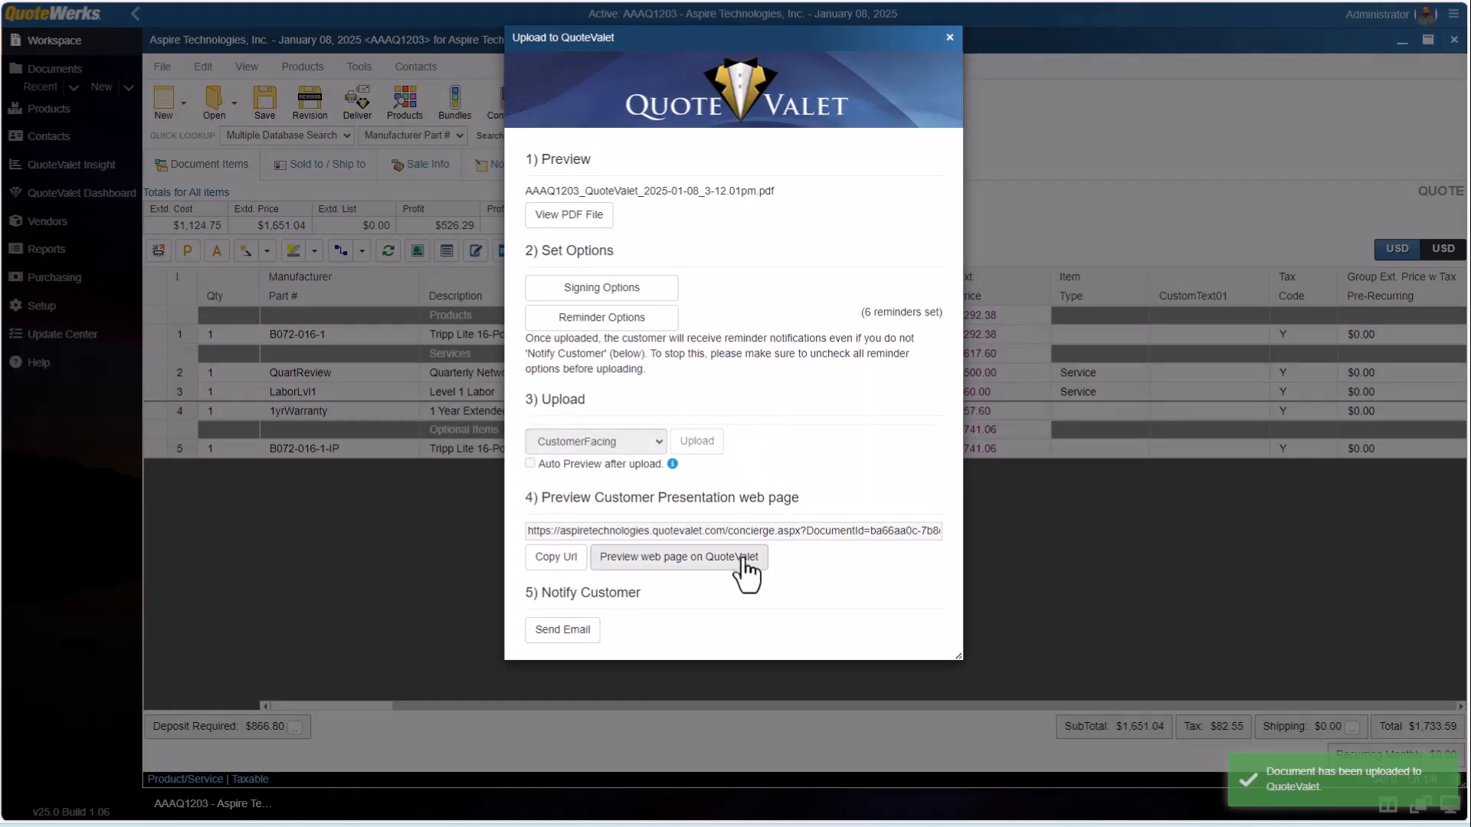
{"action": "left_click", "coordinate": [746, 561]}
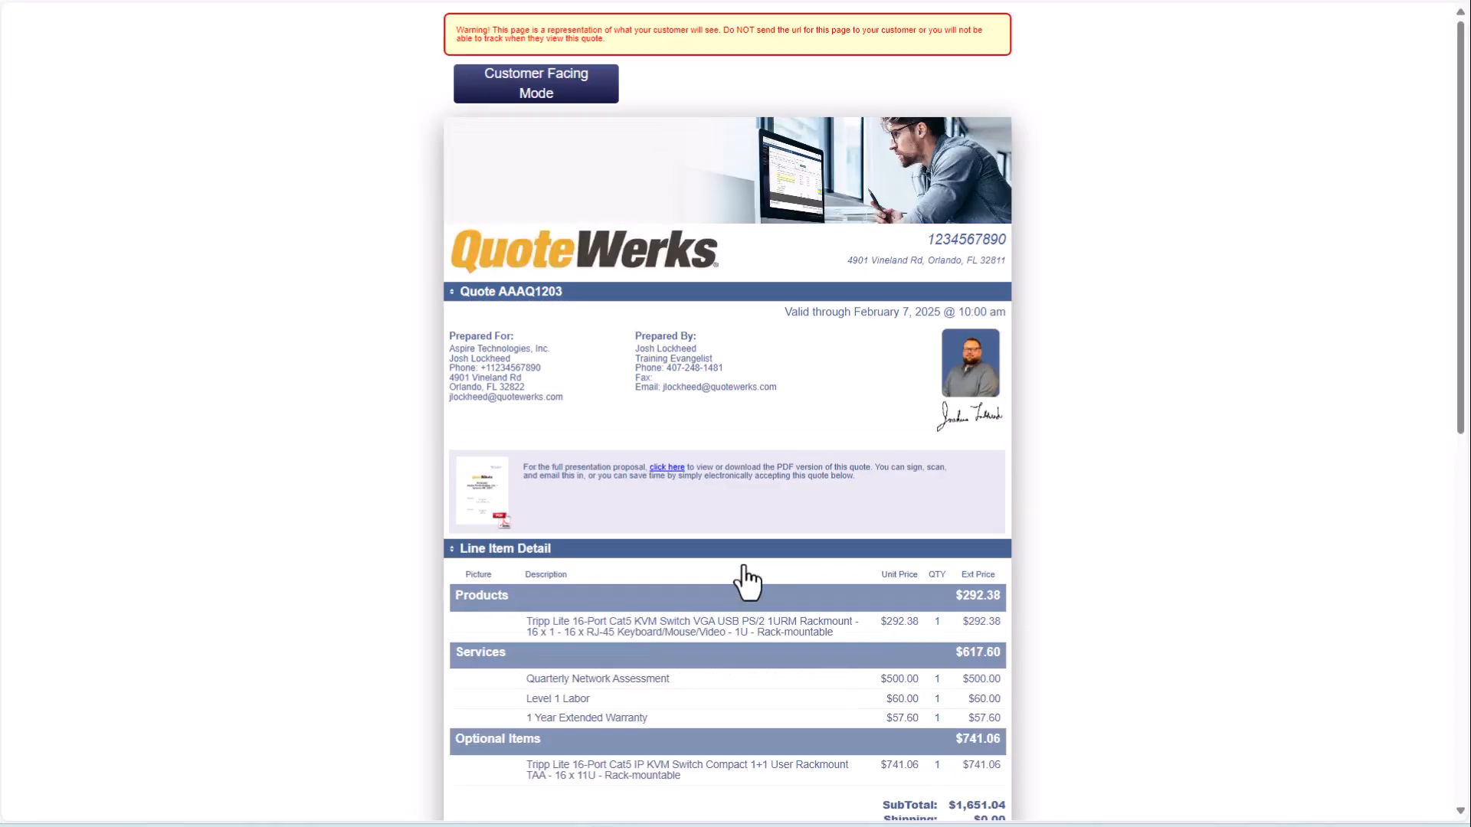
{"action": "scroll", "coordinate": [742, 568], "scroll_direction": "down", "scroll_amount": 8}
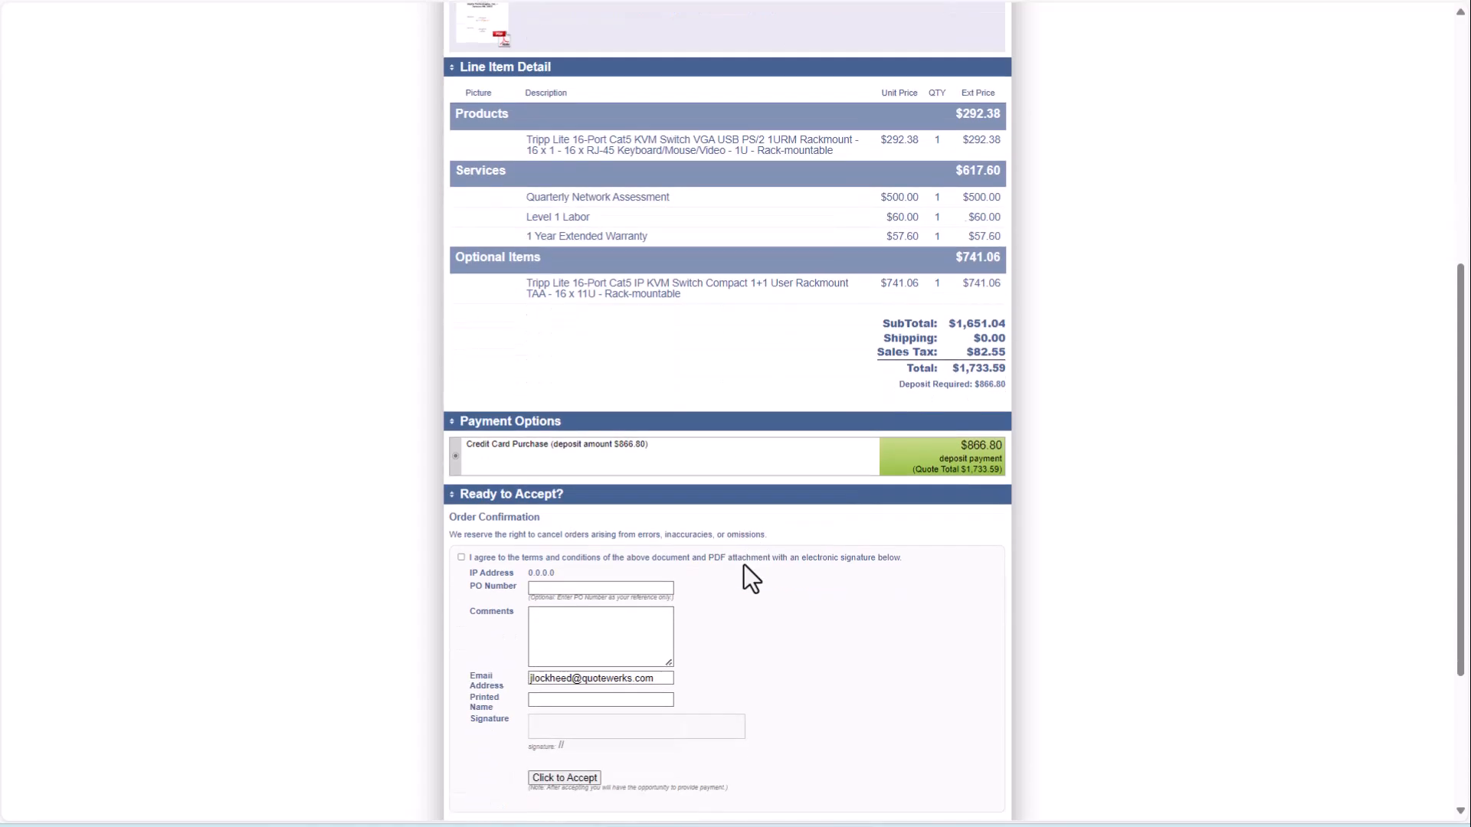
{"action": "scroll", "coordinate": [743, 565], "scroll_direction": "up", "scroll_amount": 7}
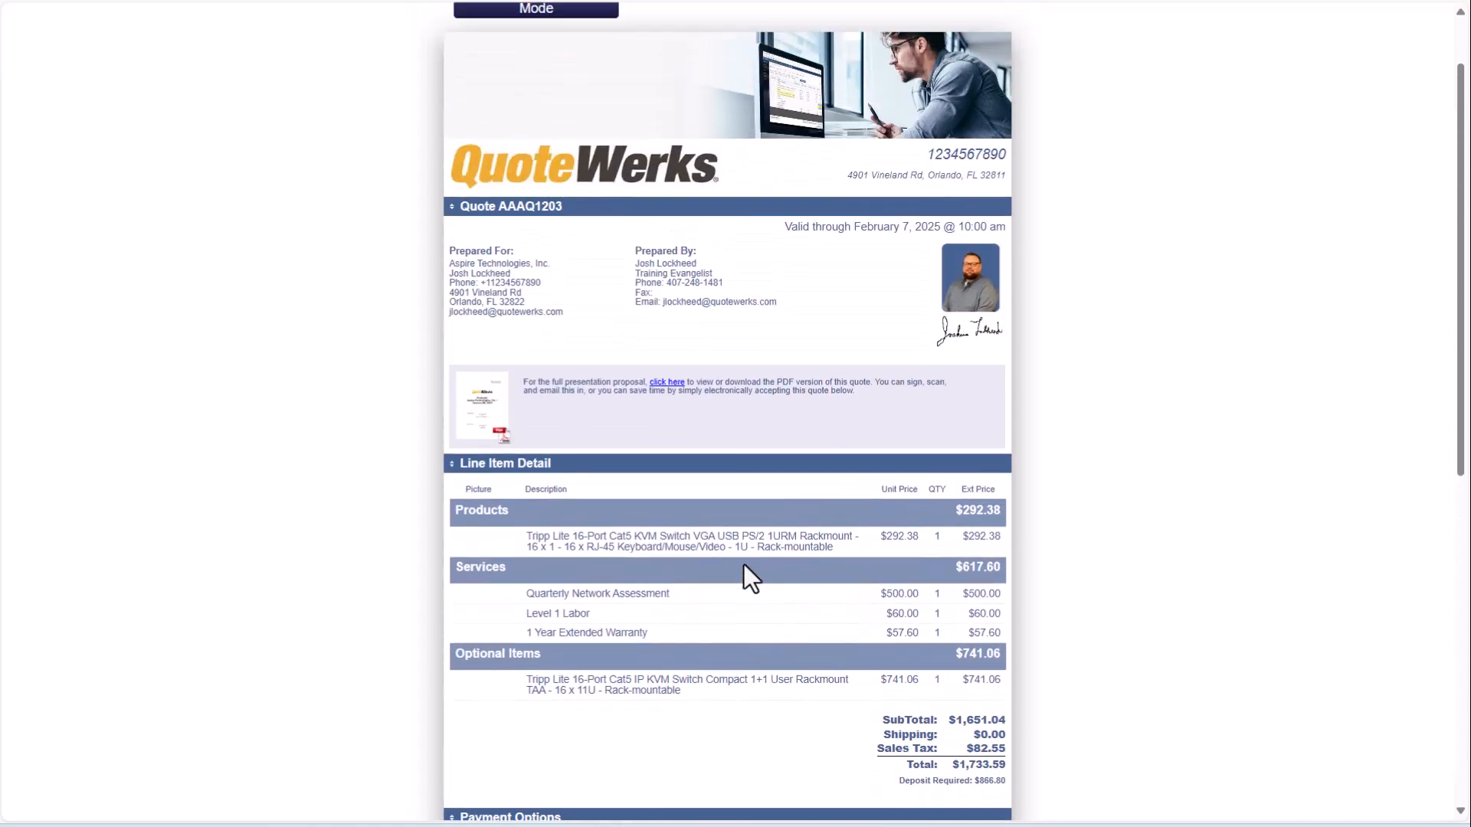
{"action": "scroll", "coordinate": [743, 564], "scroll_direction": "up", "scroll_amount": 1}
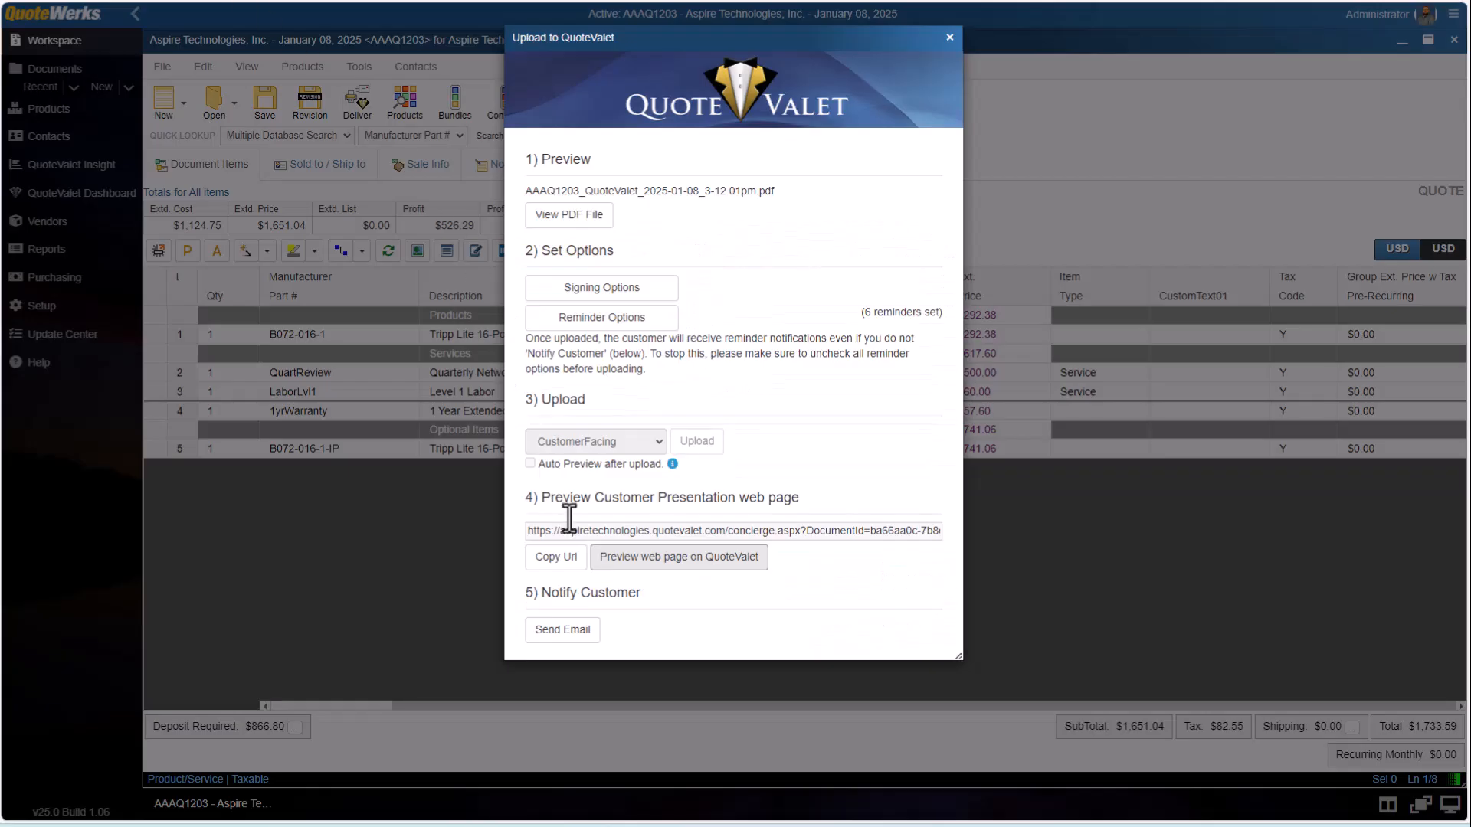
Step: Look at the prepared customer notification email, and close it and the QuoteValet upload window without sending
{"action": "left_click", "coordinate": [571, 632]}
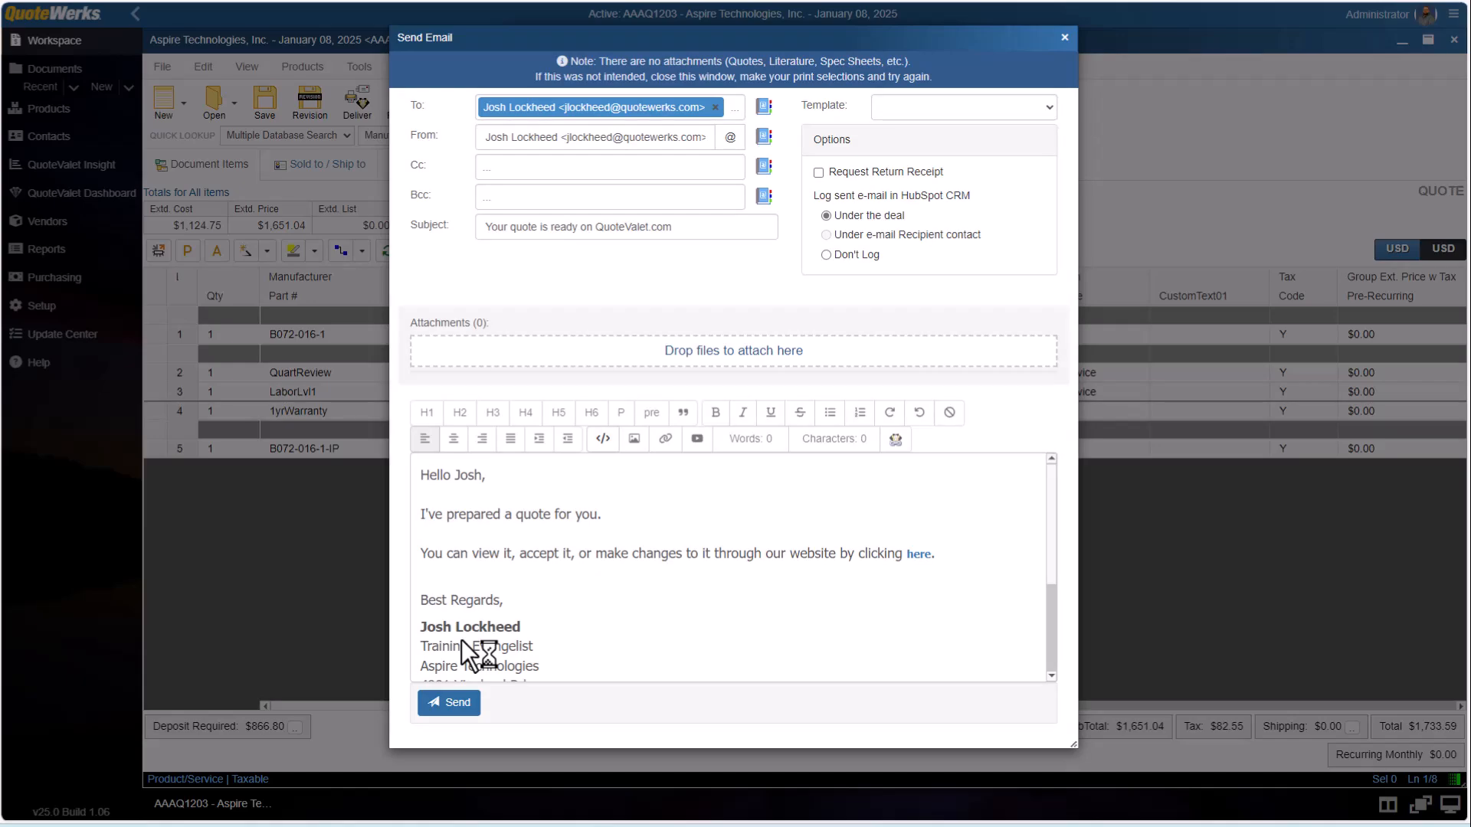
{"action": "left_click", "coordinate": [1064, 37]}
{"action": "left_click", "coordinate": [950, 38]}
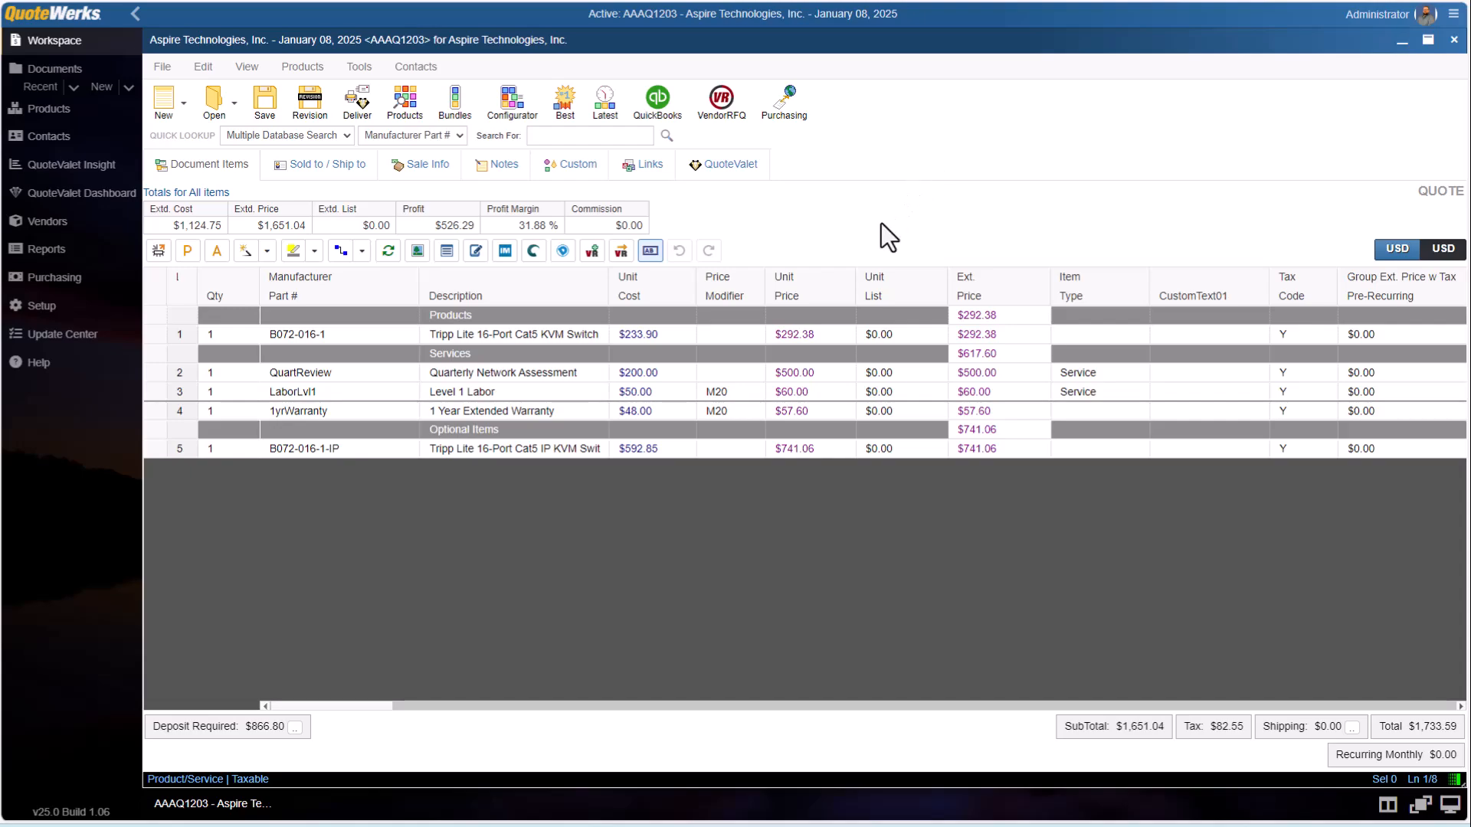
Step: Set the quantity of the optional B072-016-1-IP KVM switch to 3 and the 1 Year Extended Warranty to 2
{"action": "left_click", "coordinate": [229, 447]}
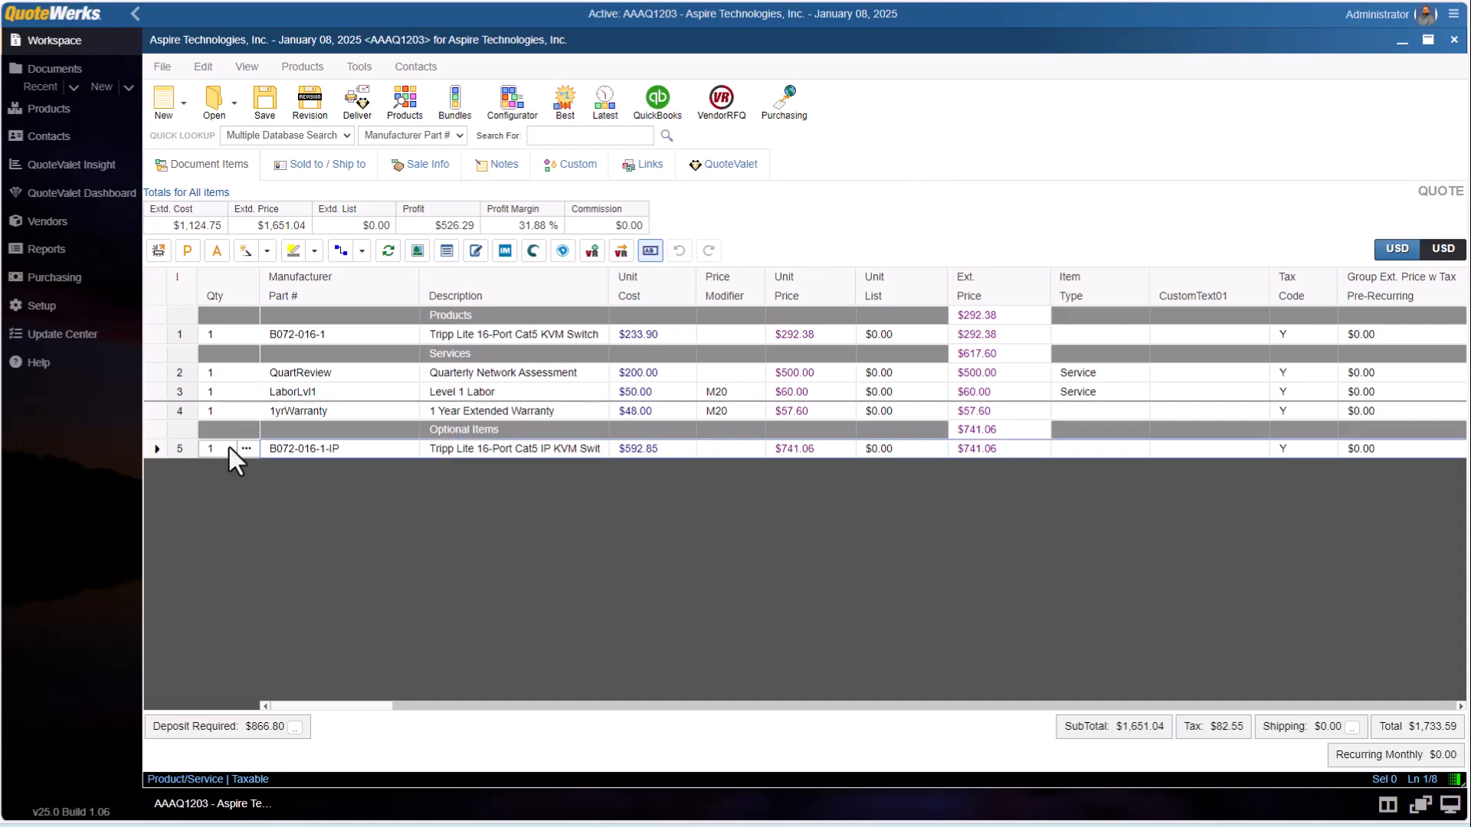
{"action": "type", "text": "3"}
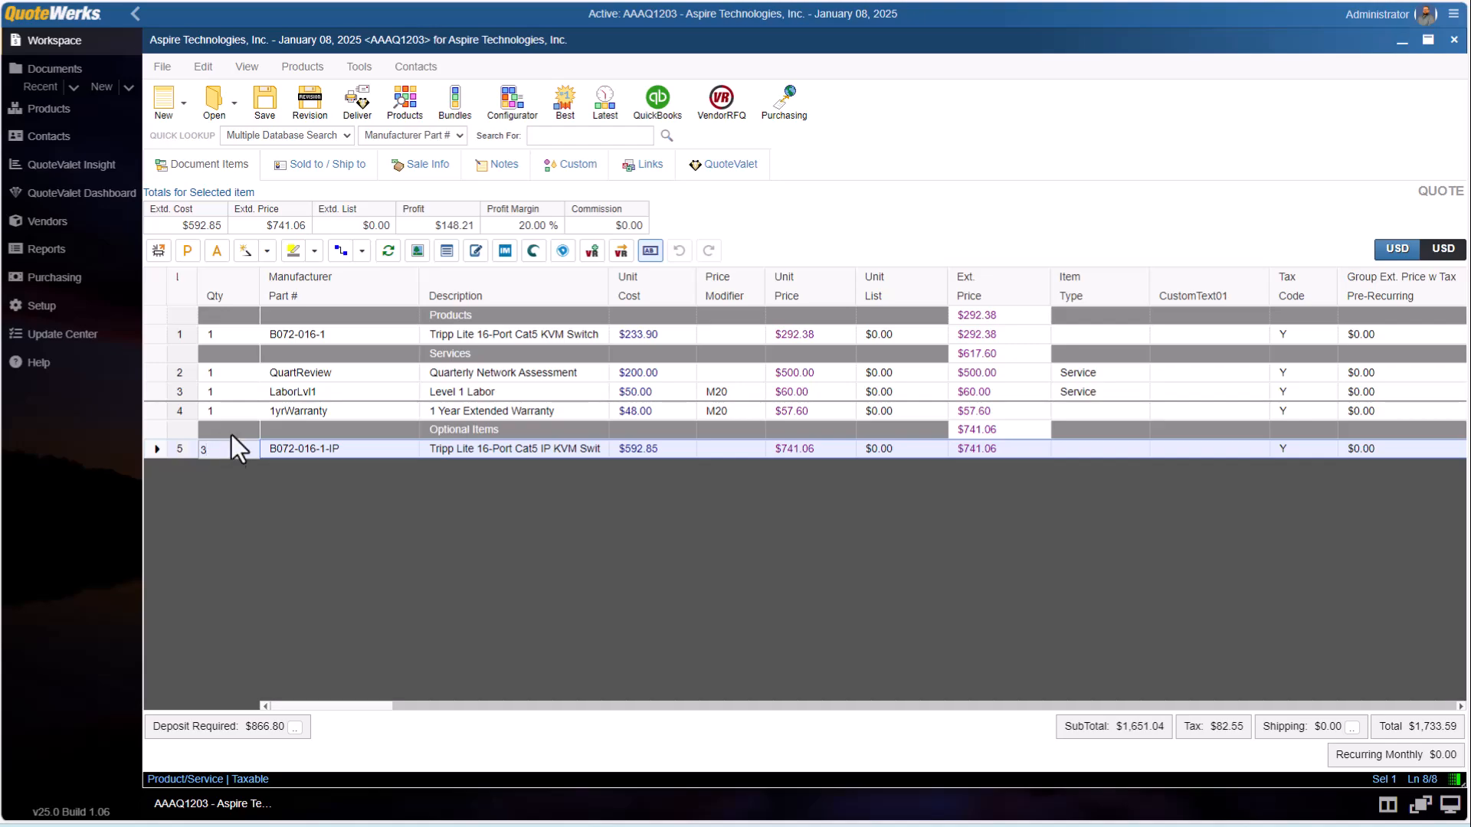
{"action": "left_click", "coordinate": [231, 411]}
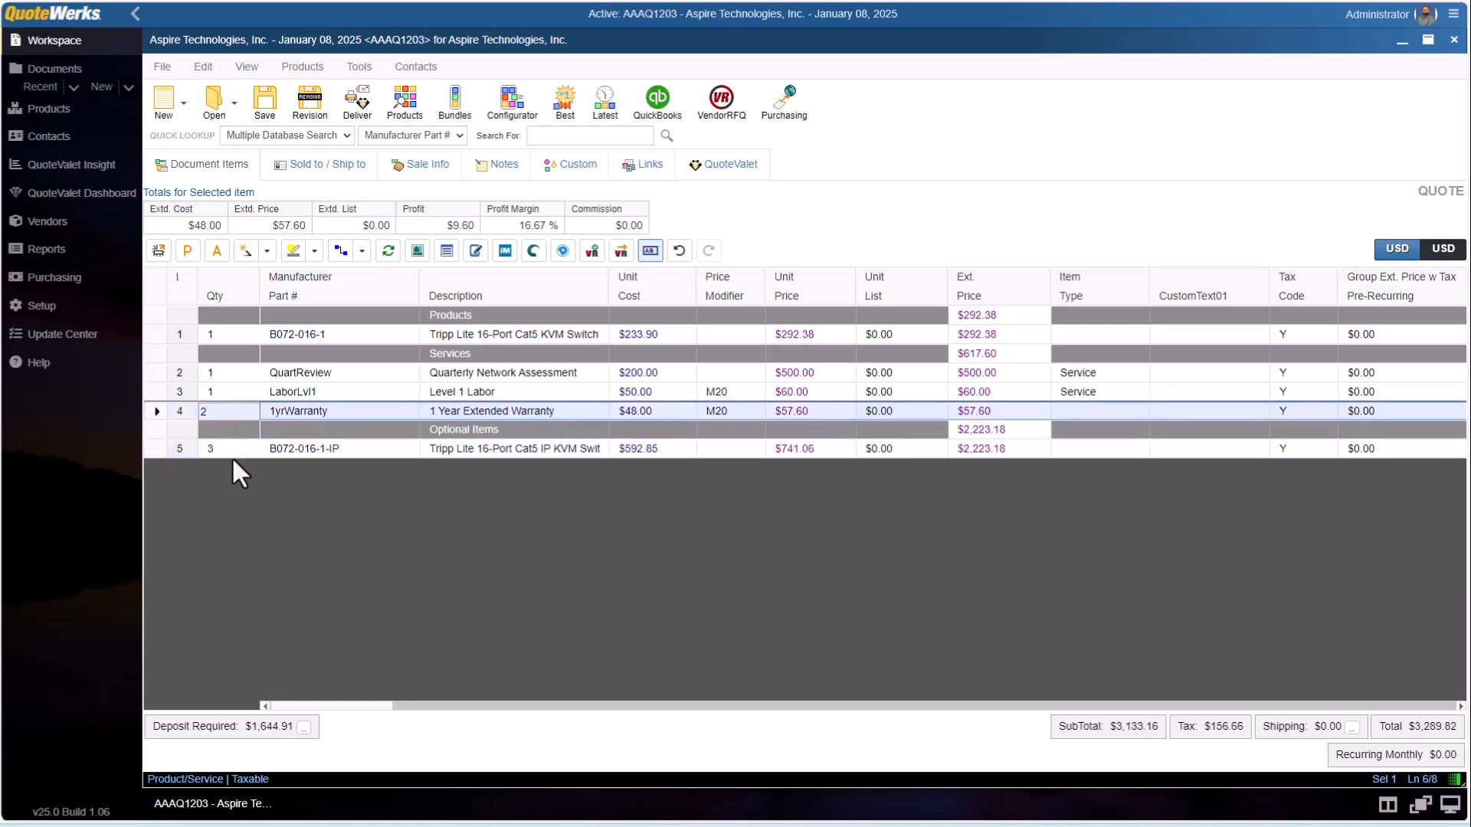
{"action": "left_click", "coordinate": [268, 544]}
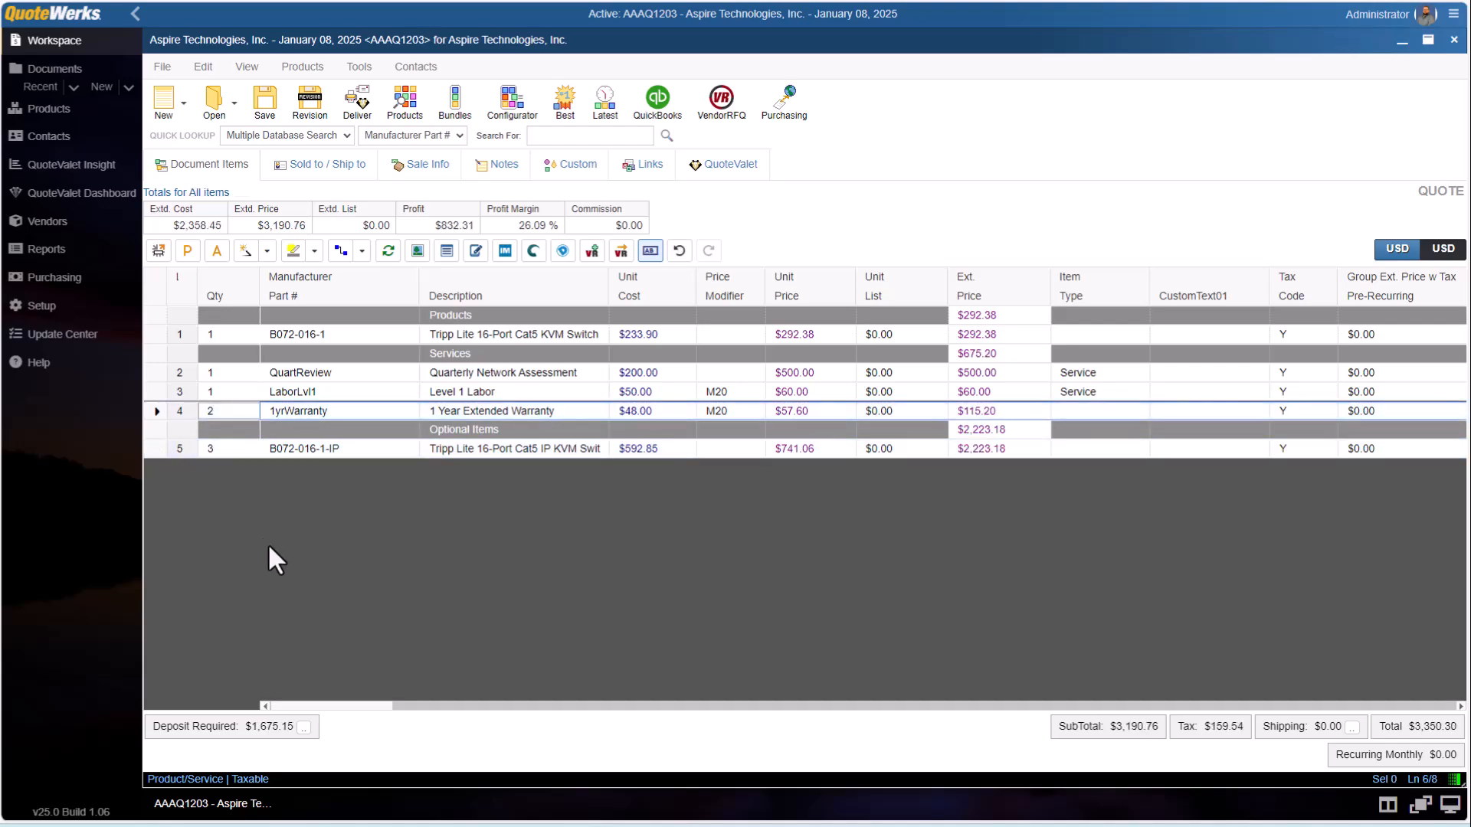
Step: Save the revised quote and update its existing HubSpot deal, accepting the current deal details
{"action": "left_click", "coordinate": [266, 98]}
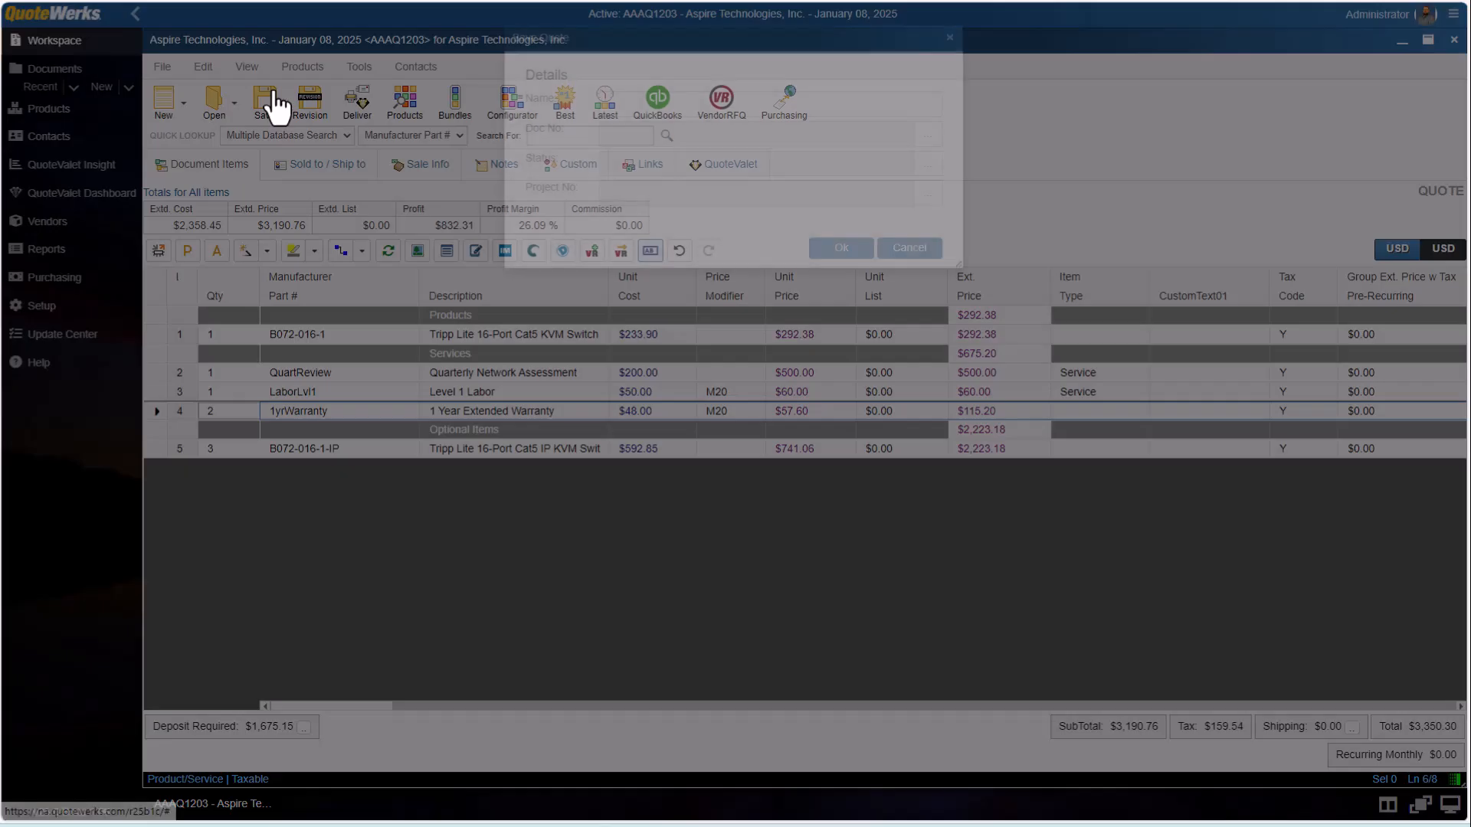
{"action": "left_click", "coordinate": [843, 366]}
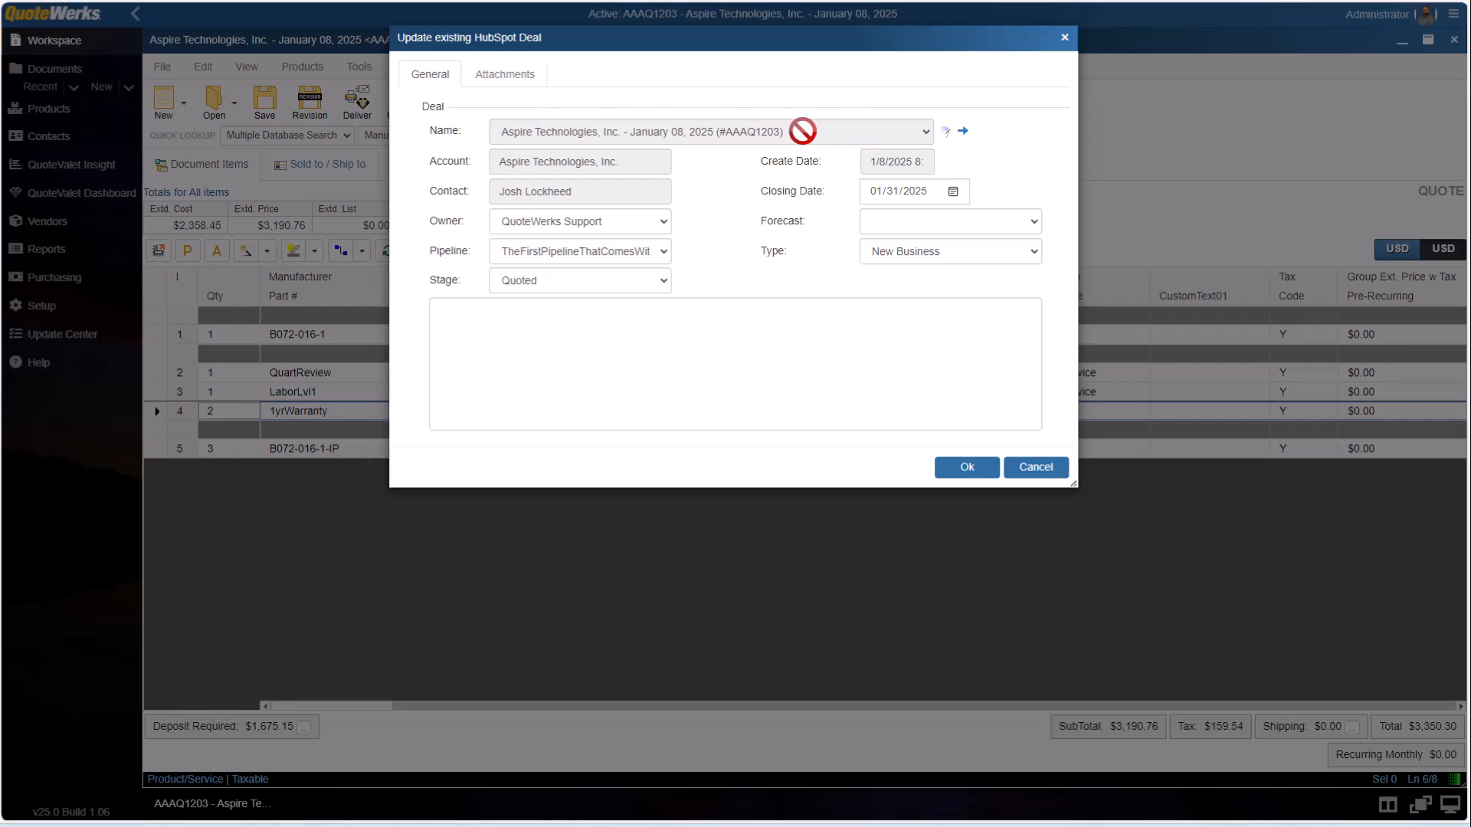
{"action": "left_click", "coordinate": [953, 476]}
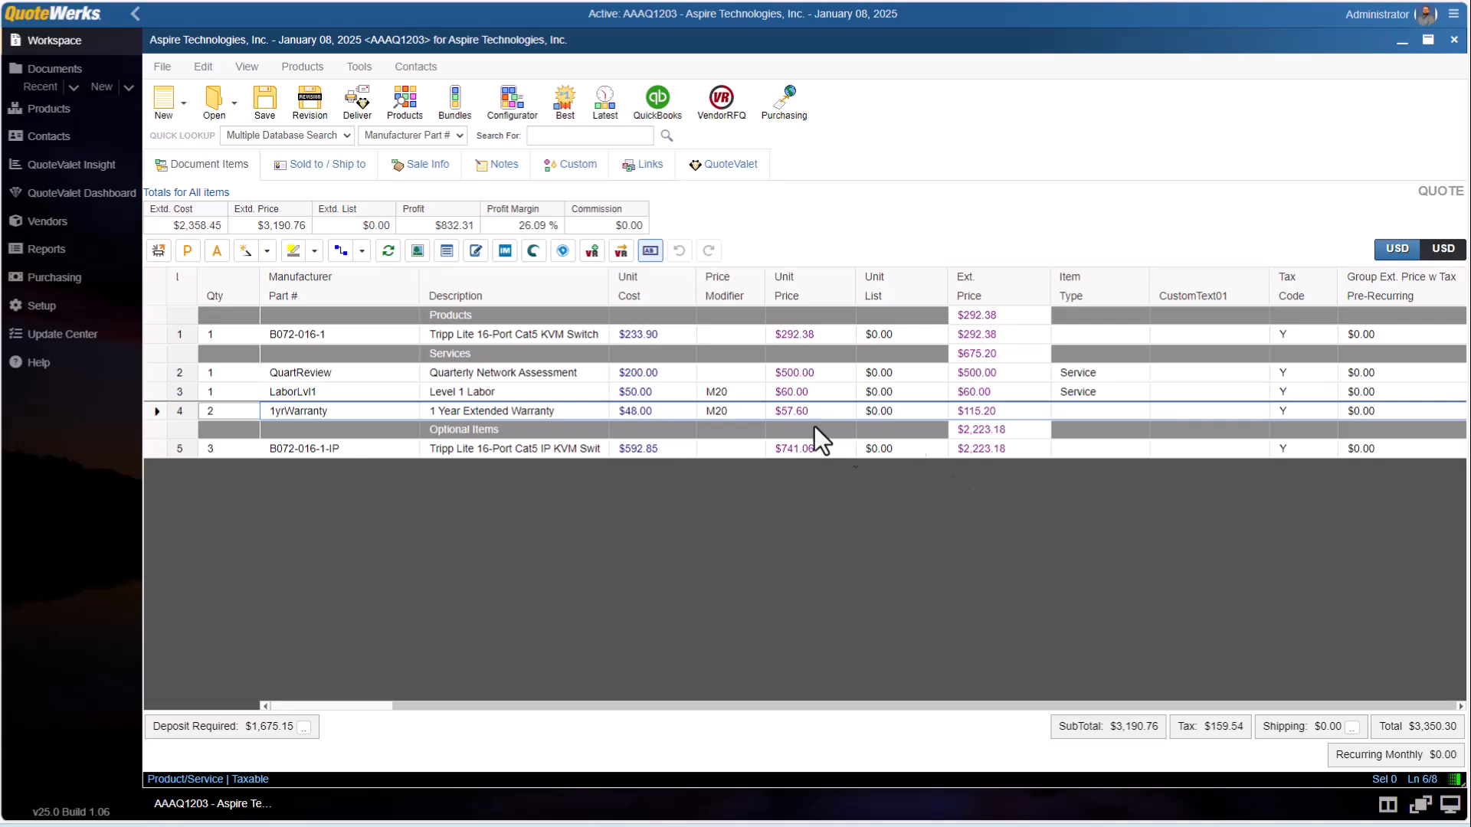
Step: Convert the quote to an order with the preset conversion options and close its HubSpot deal as won at stage Won conditionally
{"action": "left_click", "coordinate": [161, 66]}
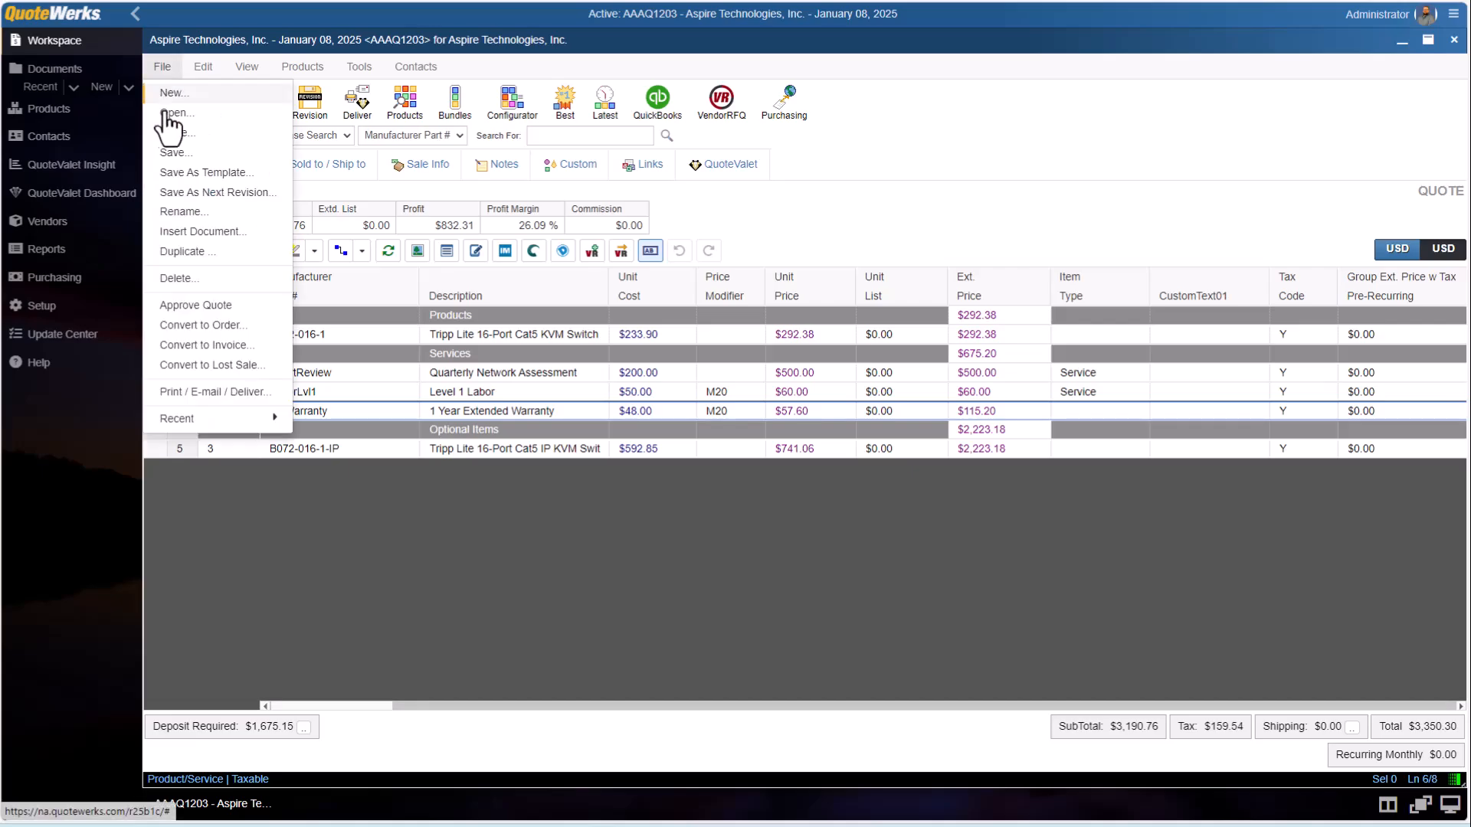
{"action": "left_click", "coordinate": [203, 326]}
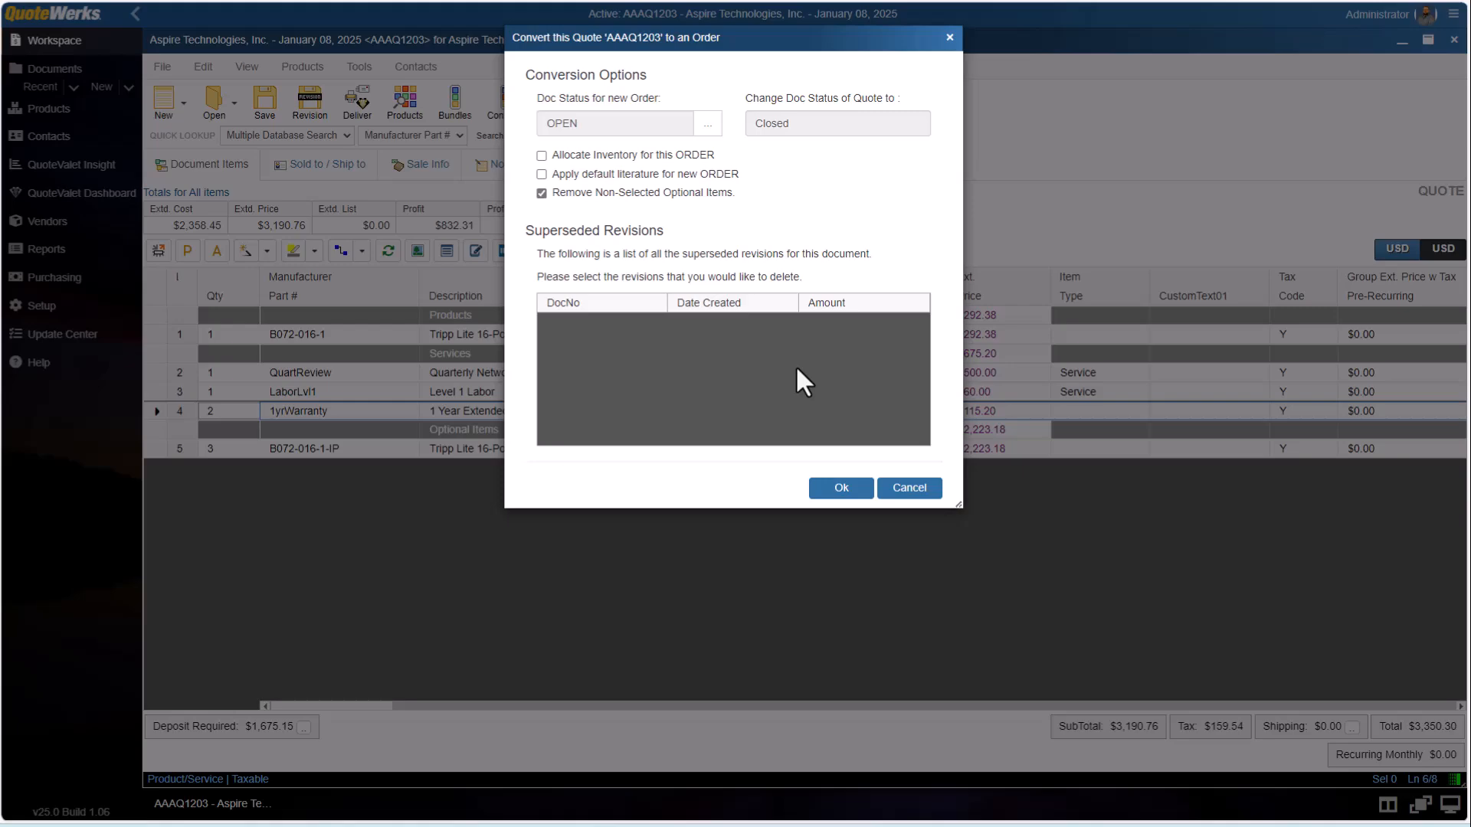
{"action": "left_click", "coordinate": [822, 488]}
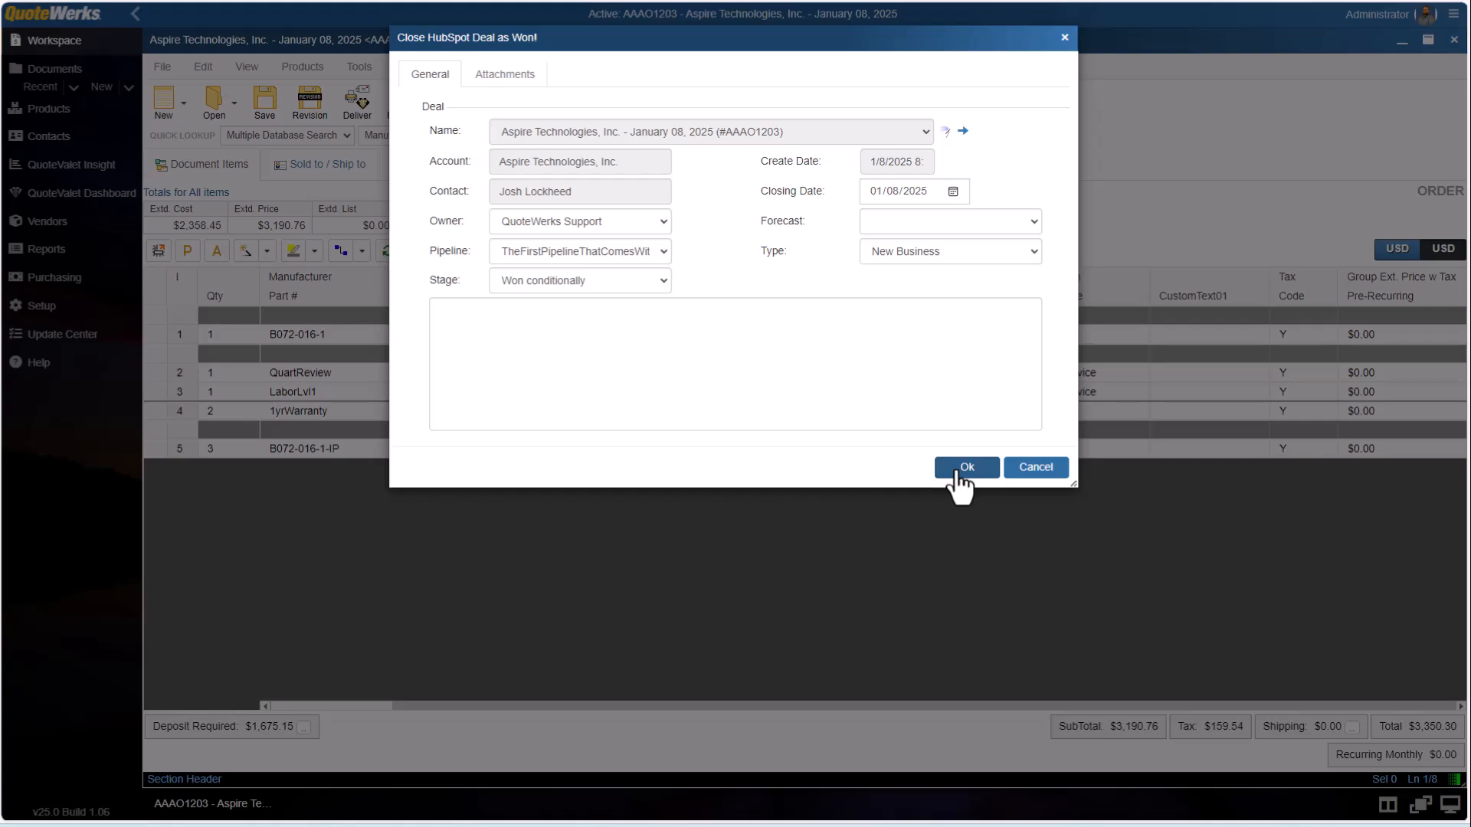
{"action": "left_click", "coordinate": [957, 473]}
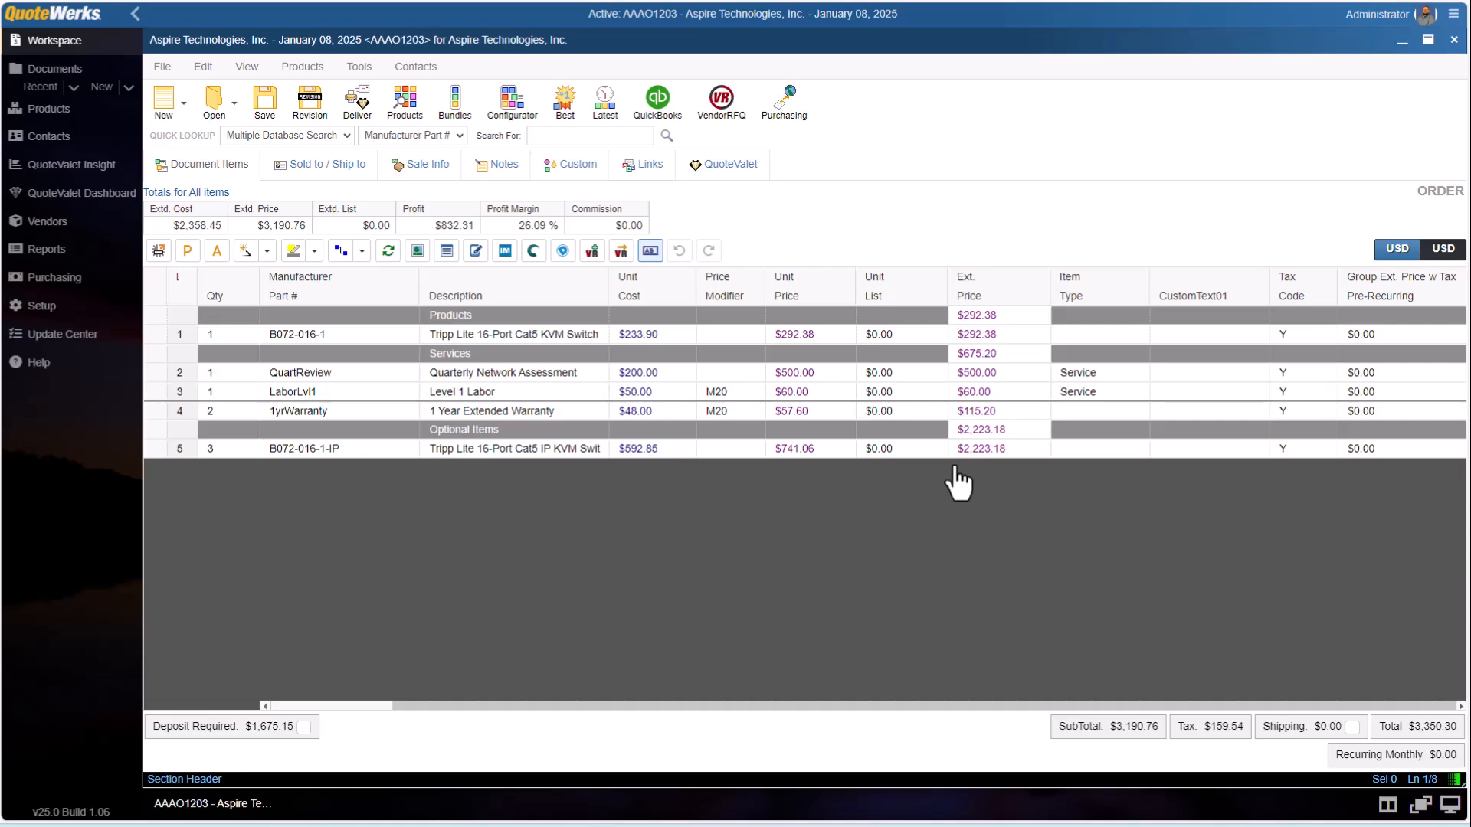
Step: Open the order's linked deal in HubSpot CRM from its linked resources
{"action": "left_click", "coordinate": [647, 166]}
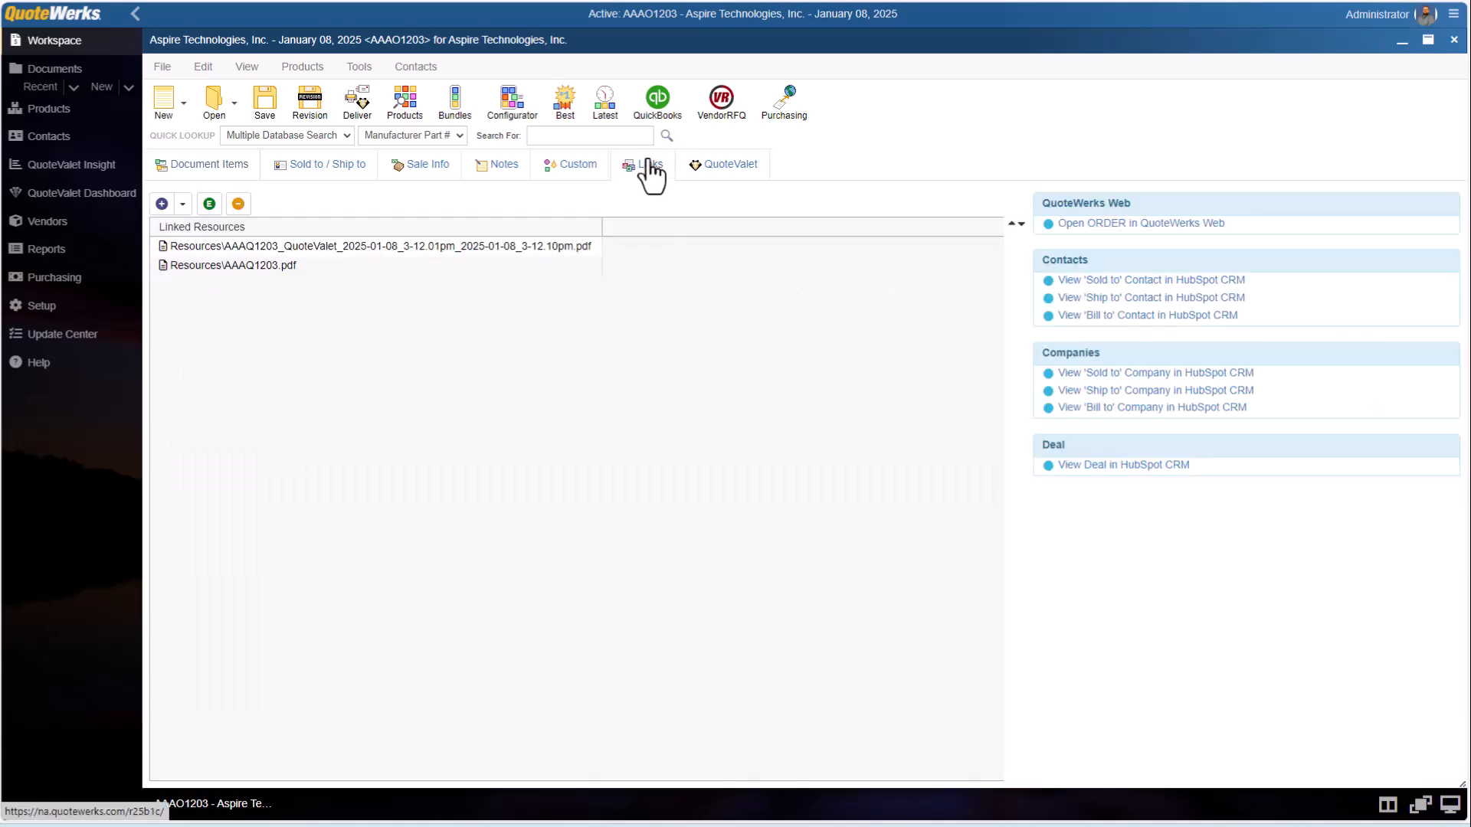
{"action": "left_click", "coordinate": [1114, 463]}
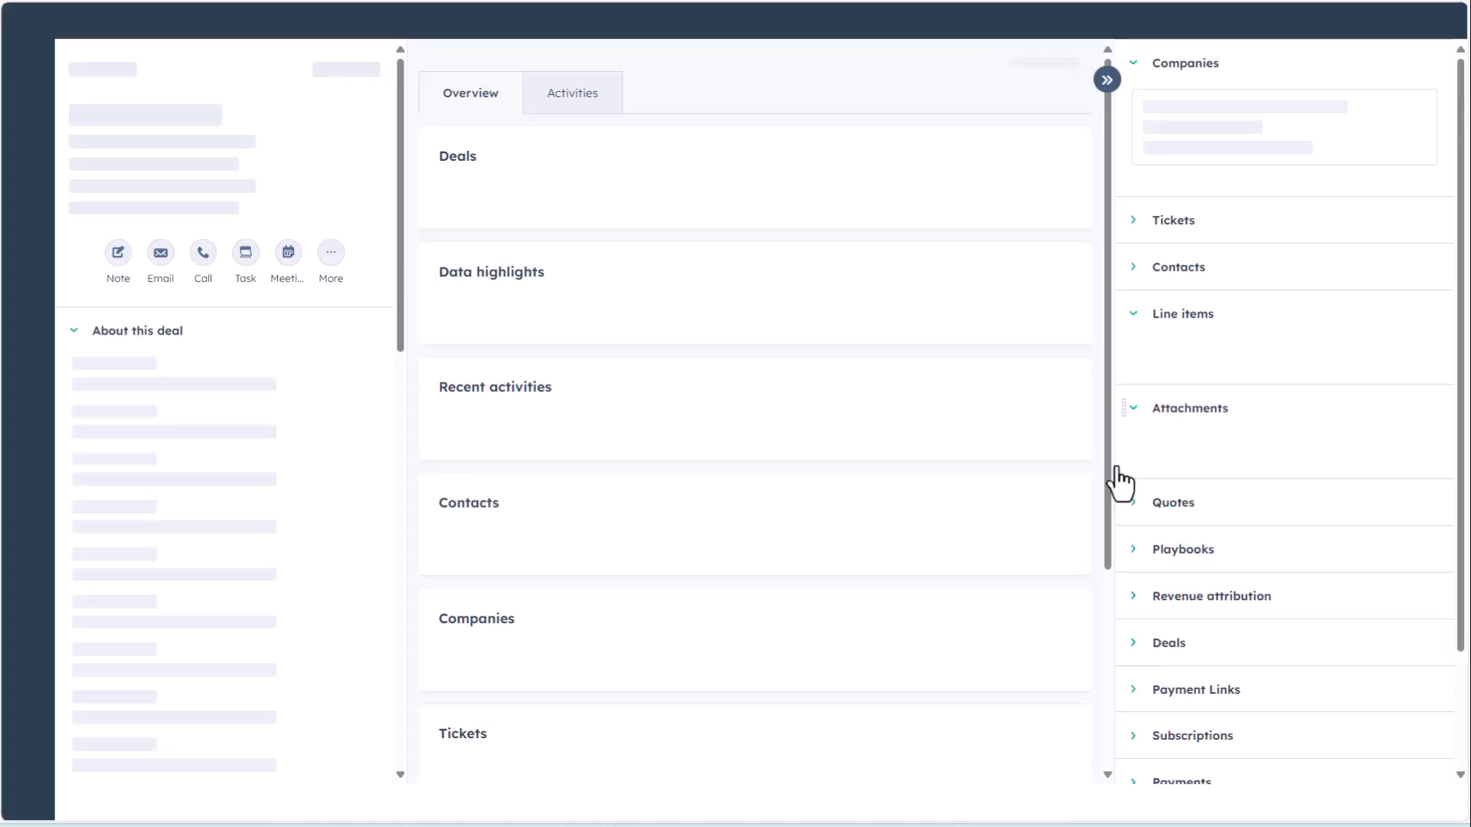